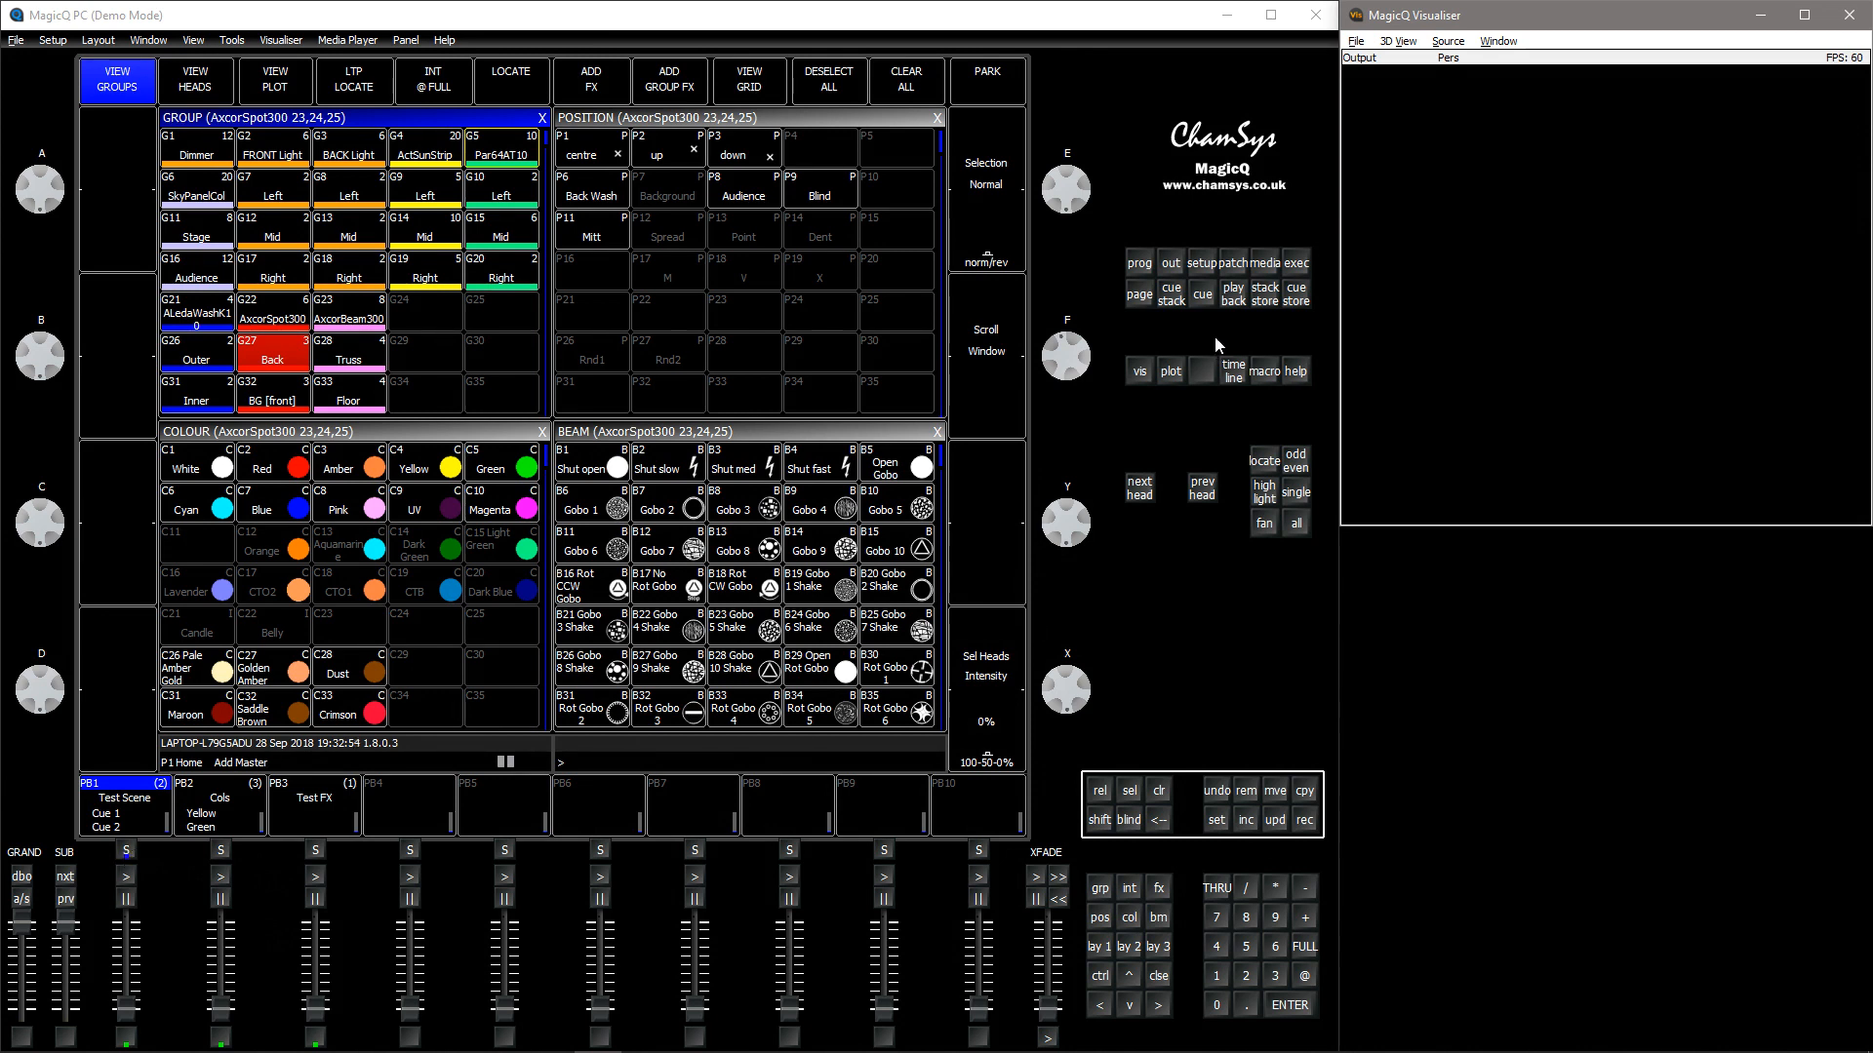
Open the cue stack window and select playback 1's Test Scene cue stack
left_click(1176, 296)
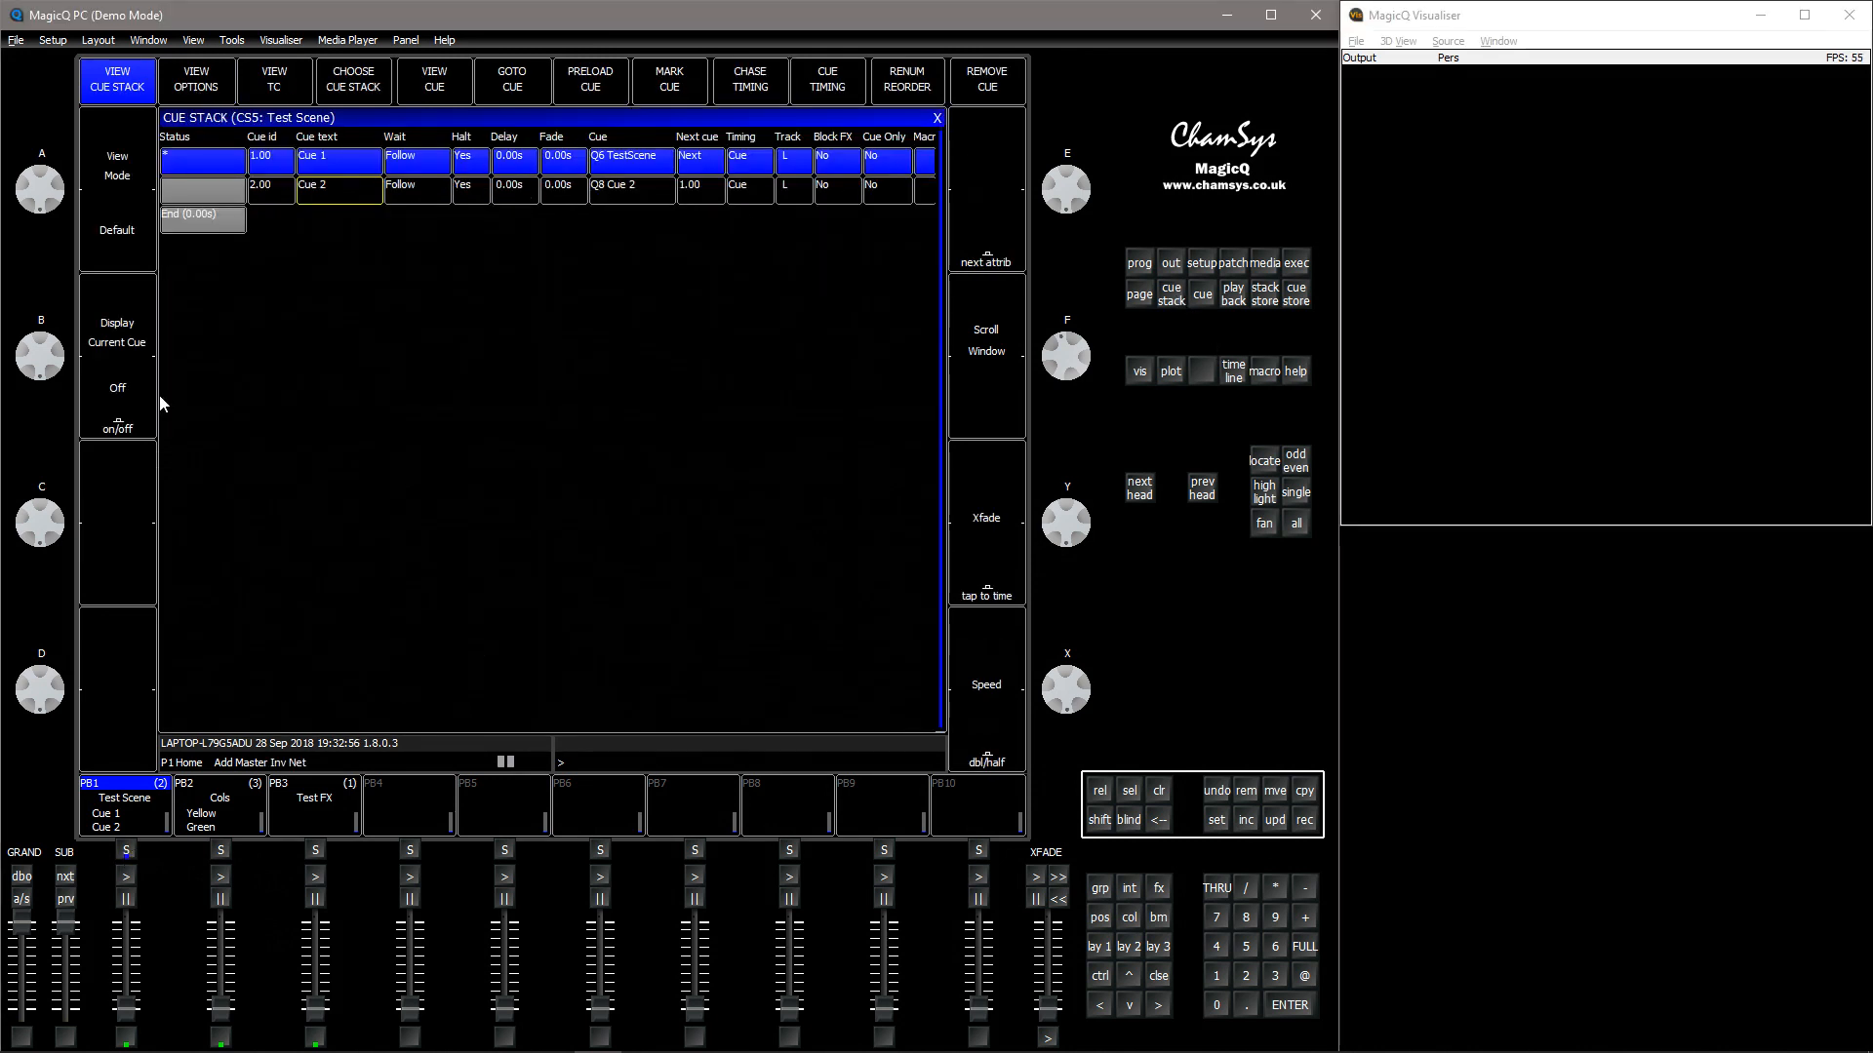
left_click(128, 853)
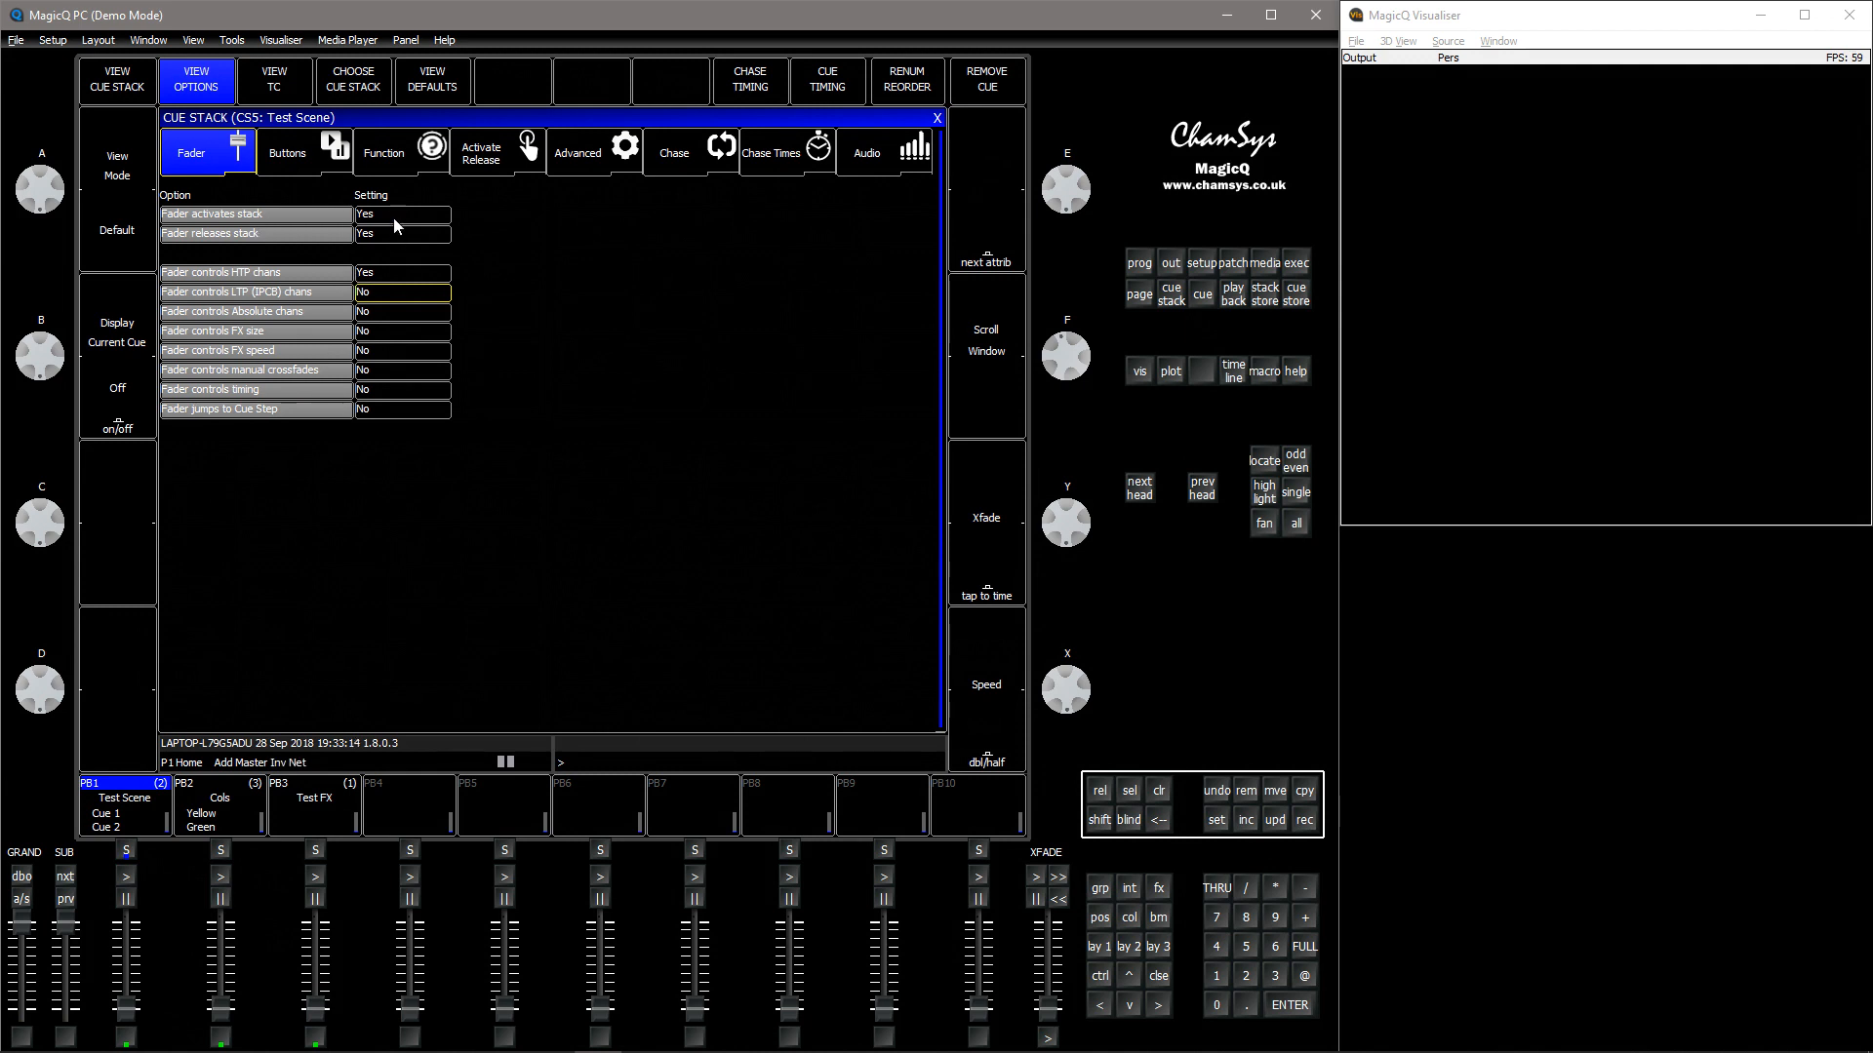
Select the Fader activates and releases stack options, then raise and lower playback 1's fader to test them
left_click_drag(191, 215, 191, 234)
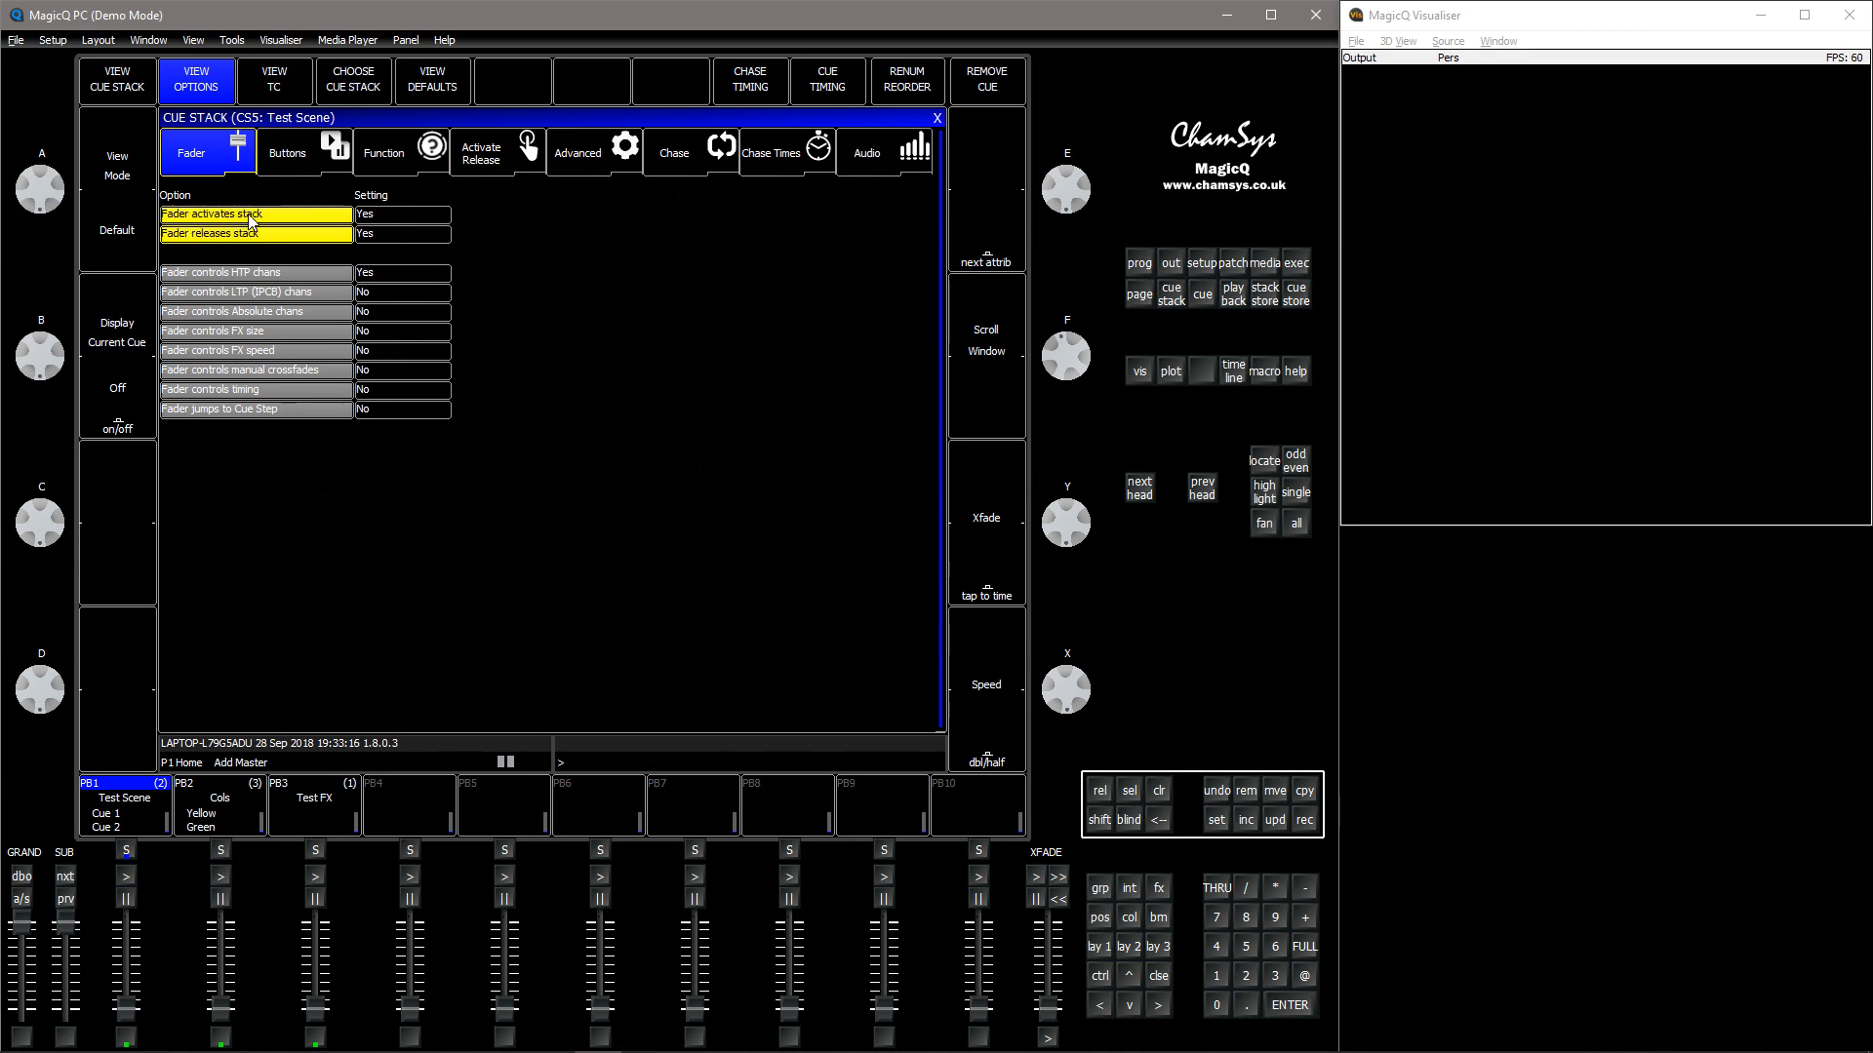
left_click(208, 216)
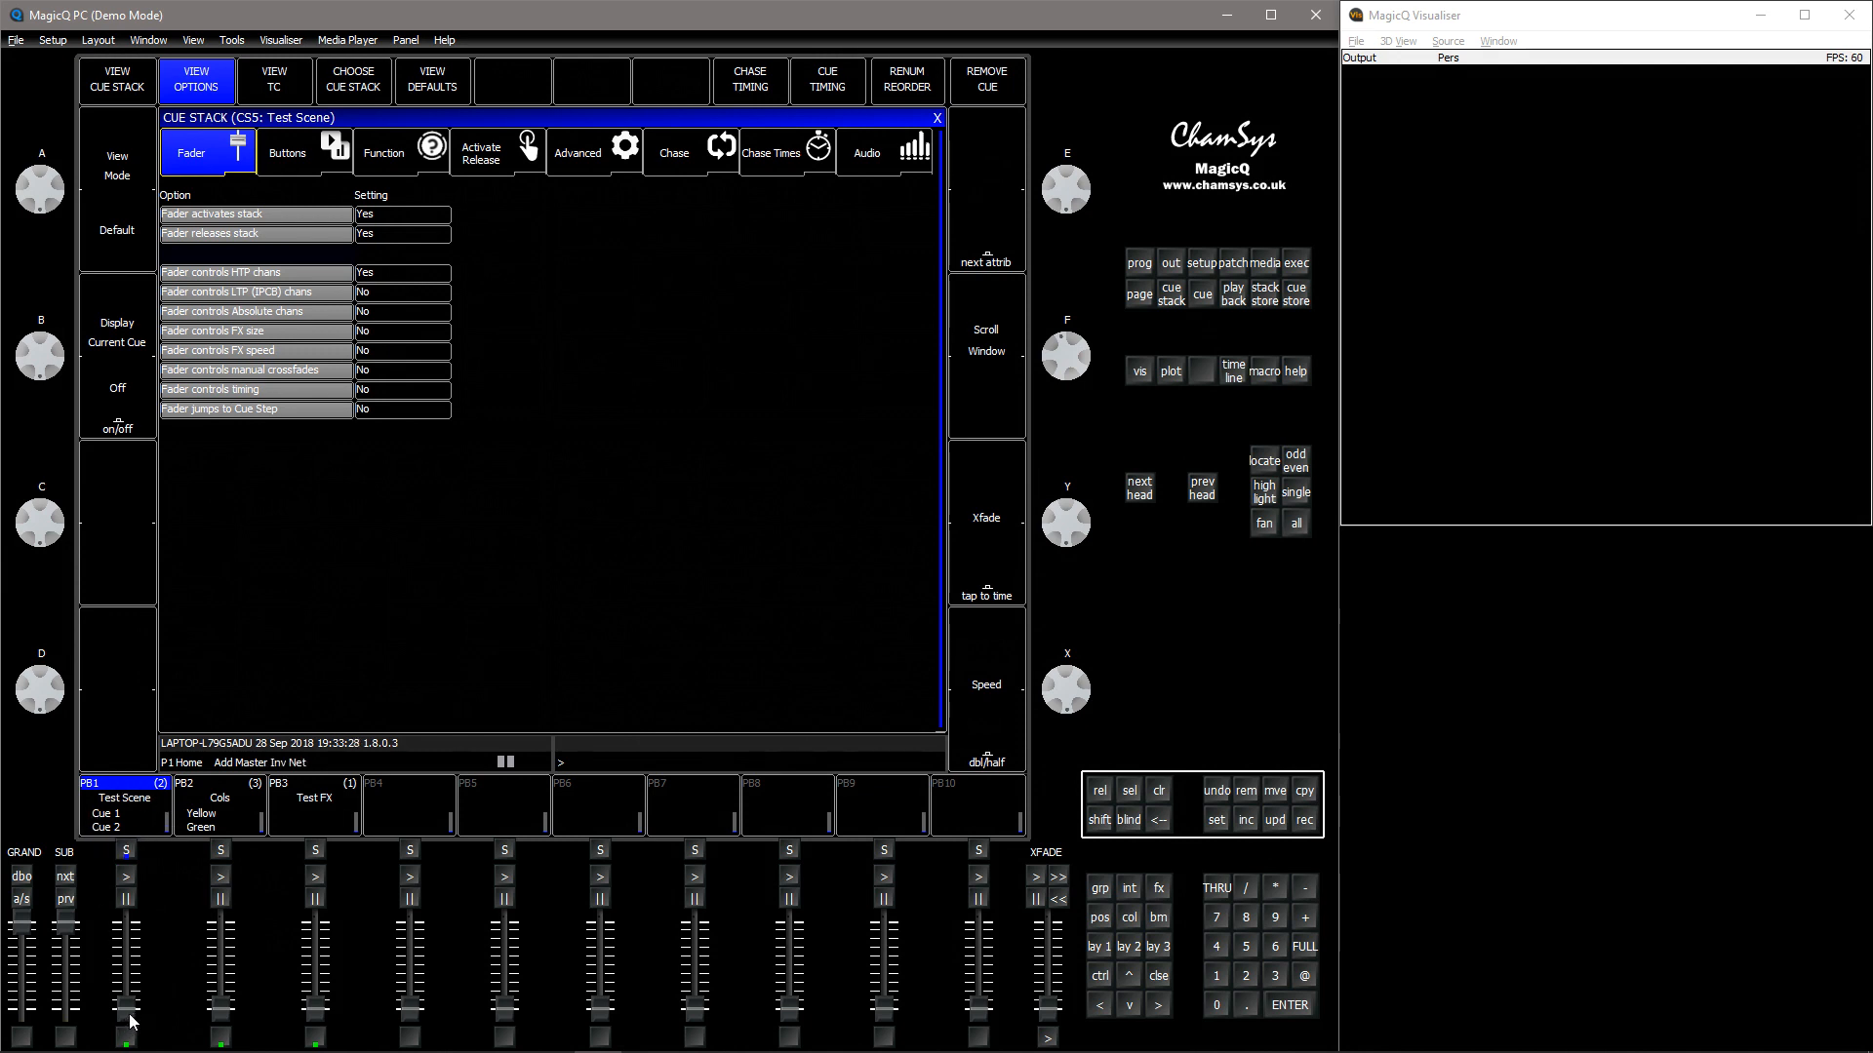
left_click_drag(131, 1020, 137, 924)
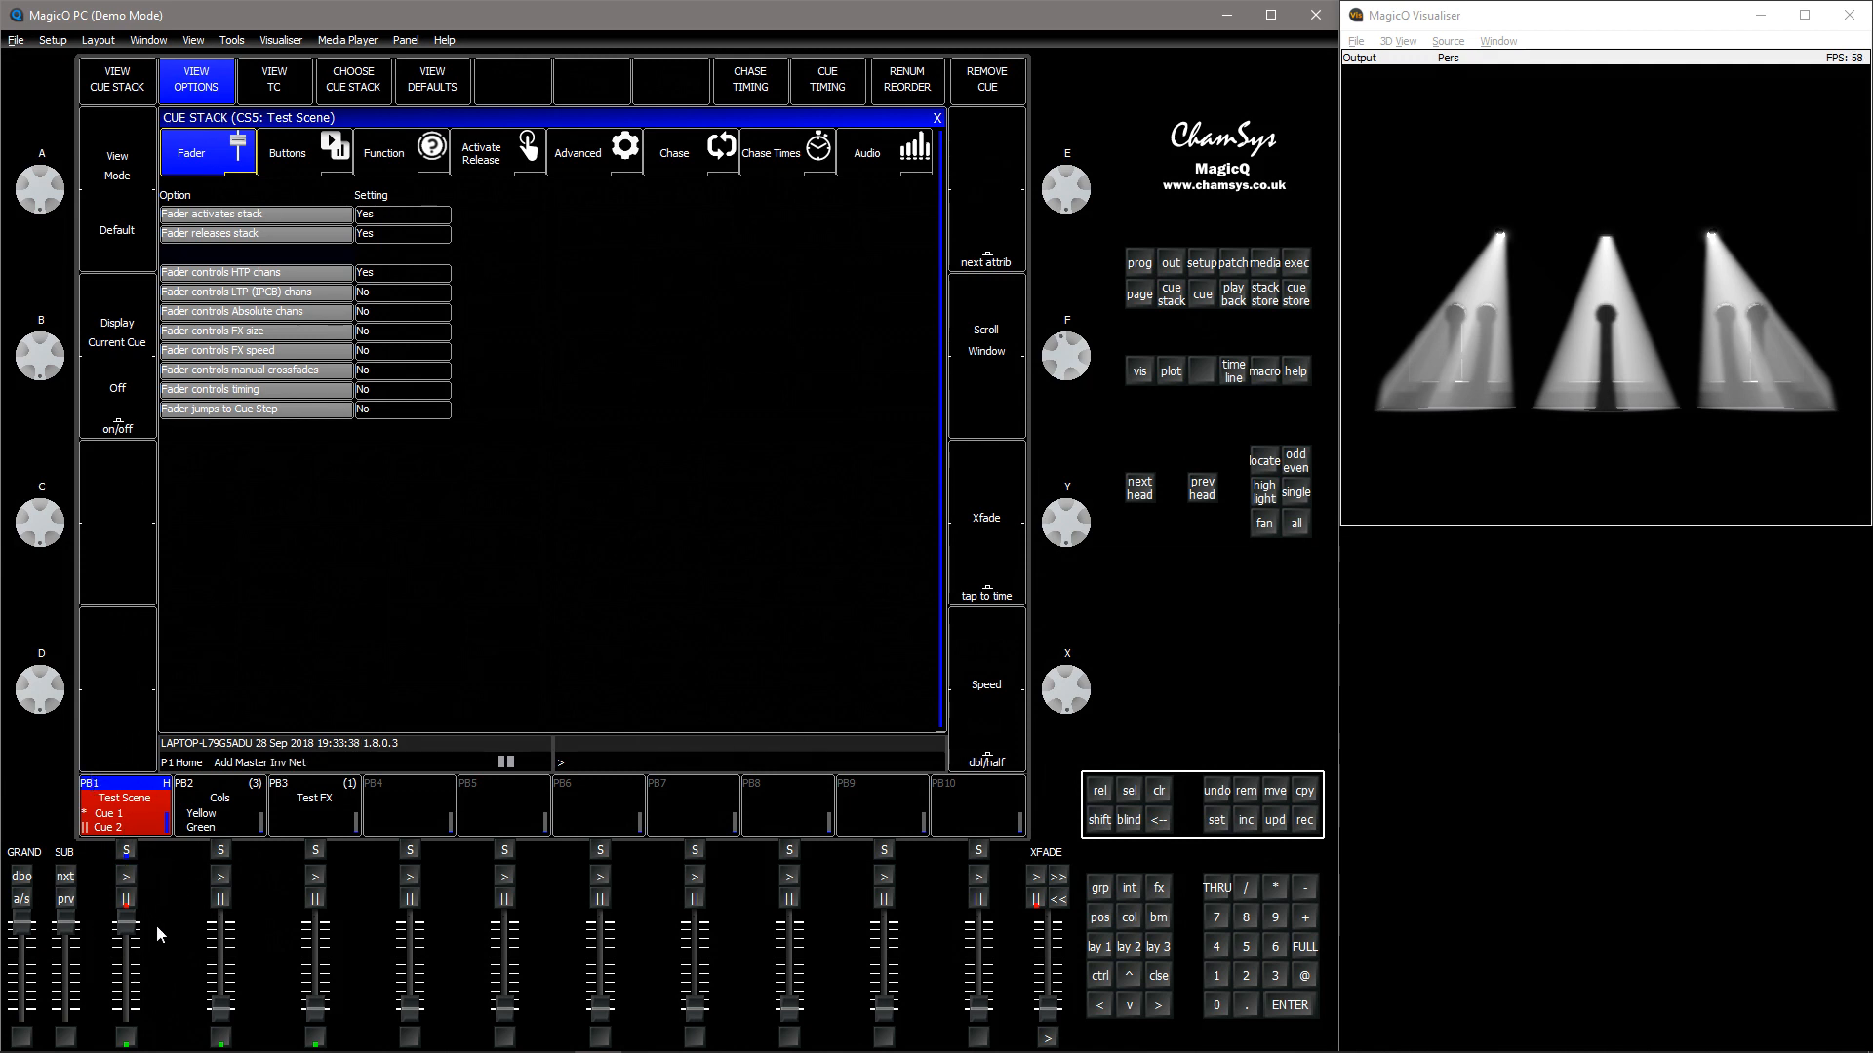
left_click_drag(134, 928, 131, 1012)
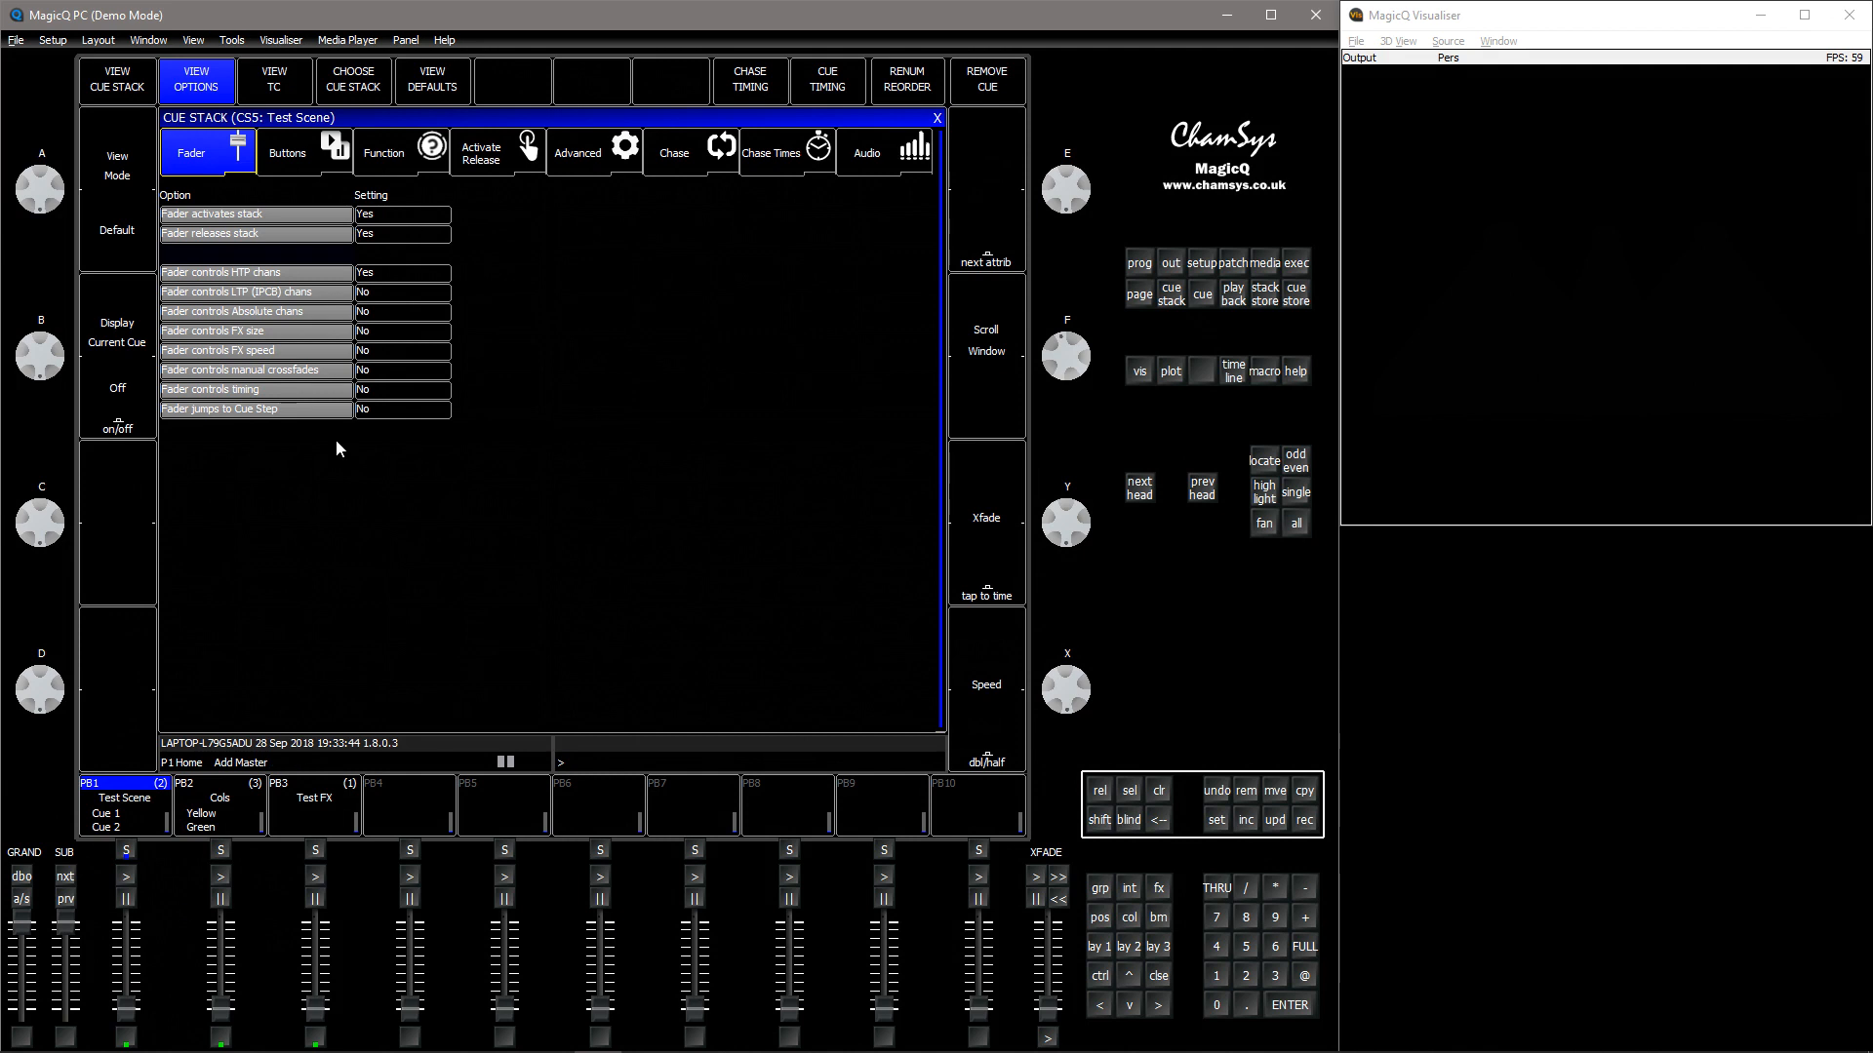
Set Fader activates stack and Fader releases stack to No, then raise playback 1's fader and start it with Go
left_click_drag(422, 217, 426, 241)
left_click(426, 241)
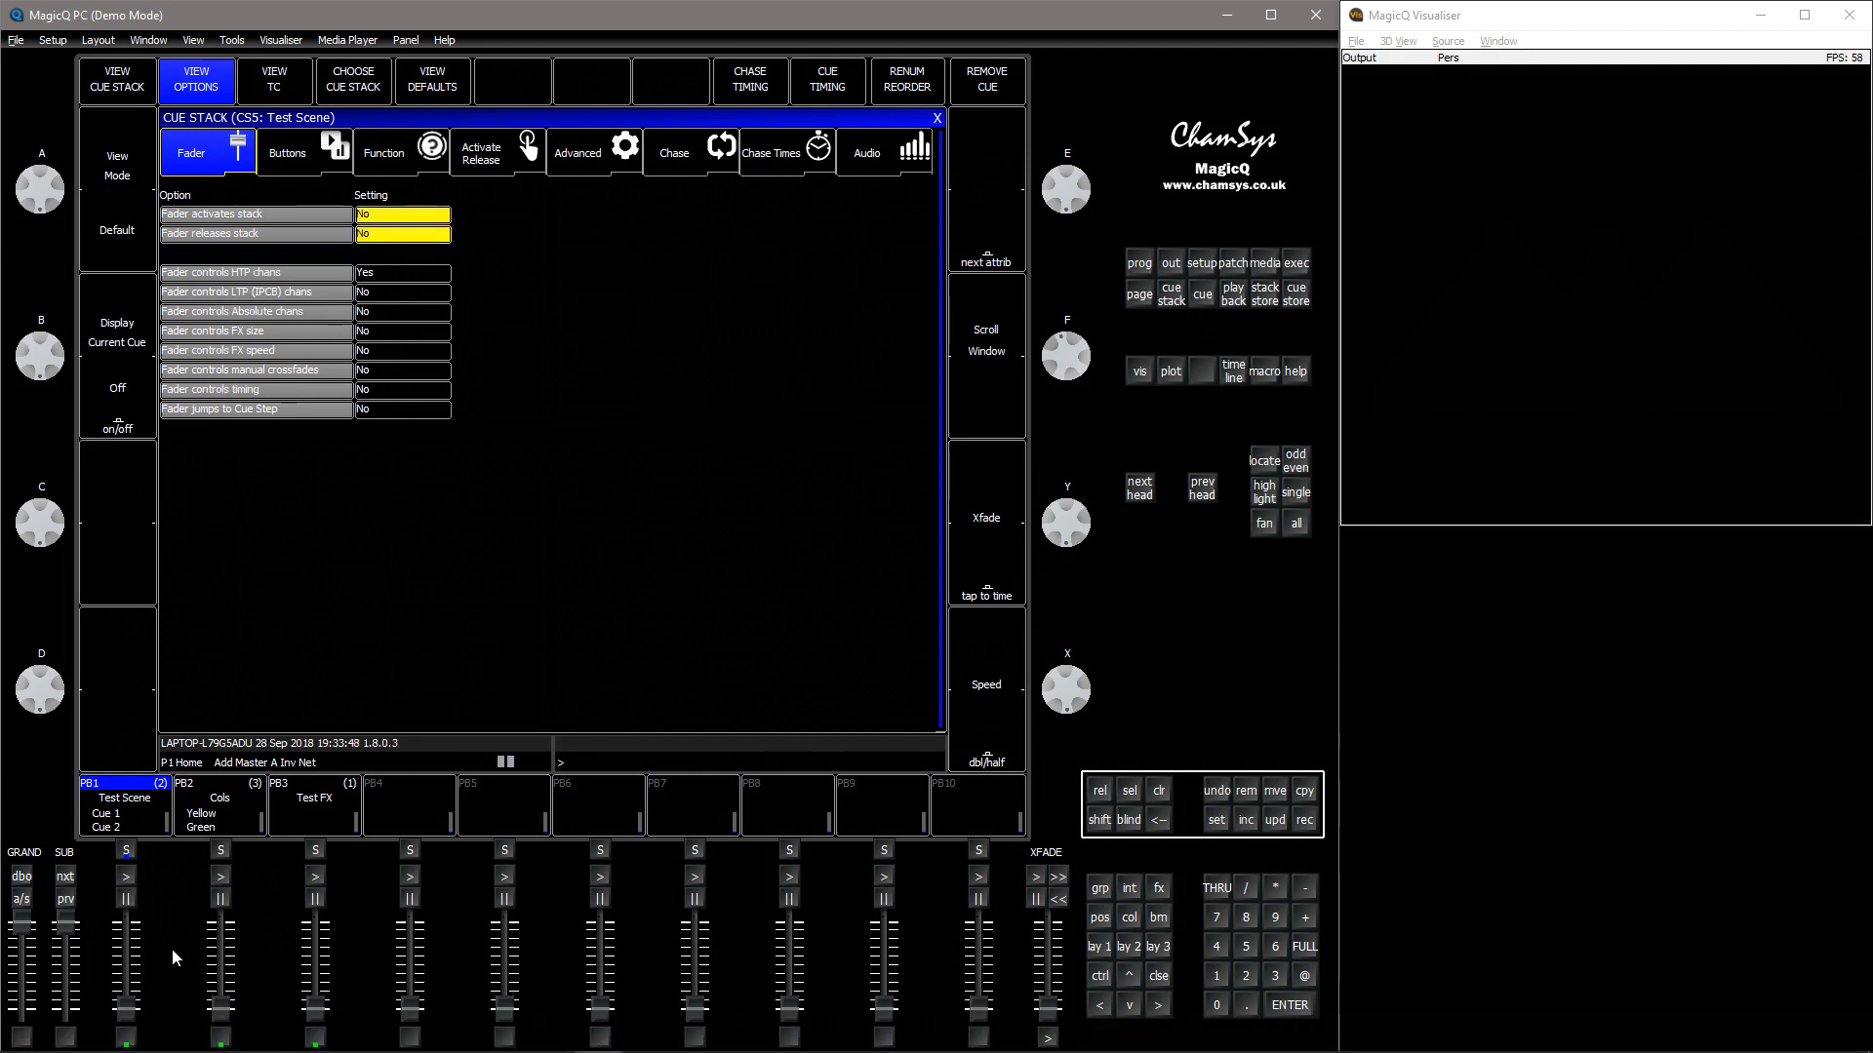
left_click_drag(131, 1019, 131, 907)
left_click(129, 876)
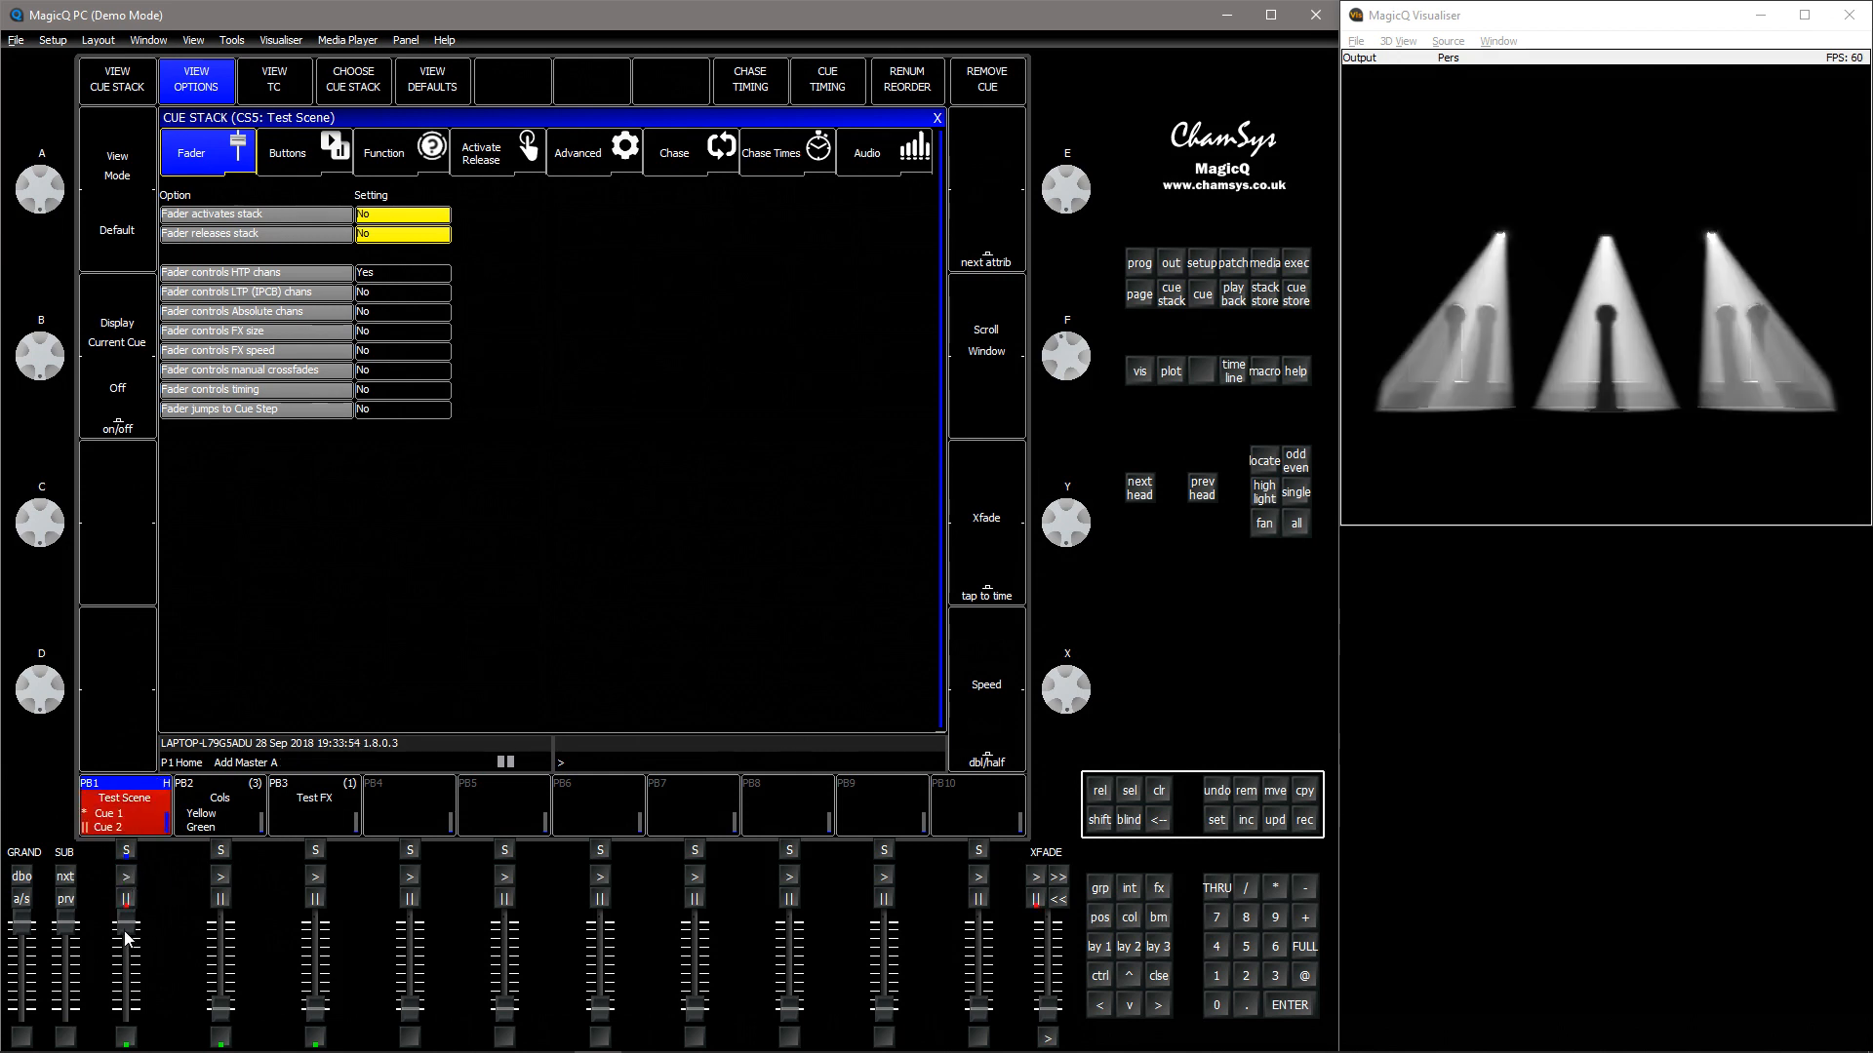
Lower playback 1's fader fully to check it no longer releases the stack
left_click(406, 233)
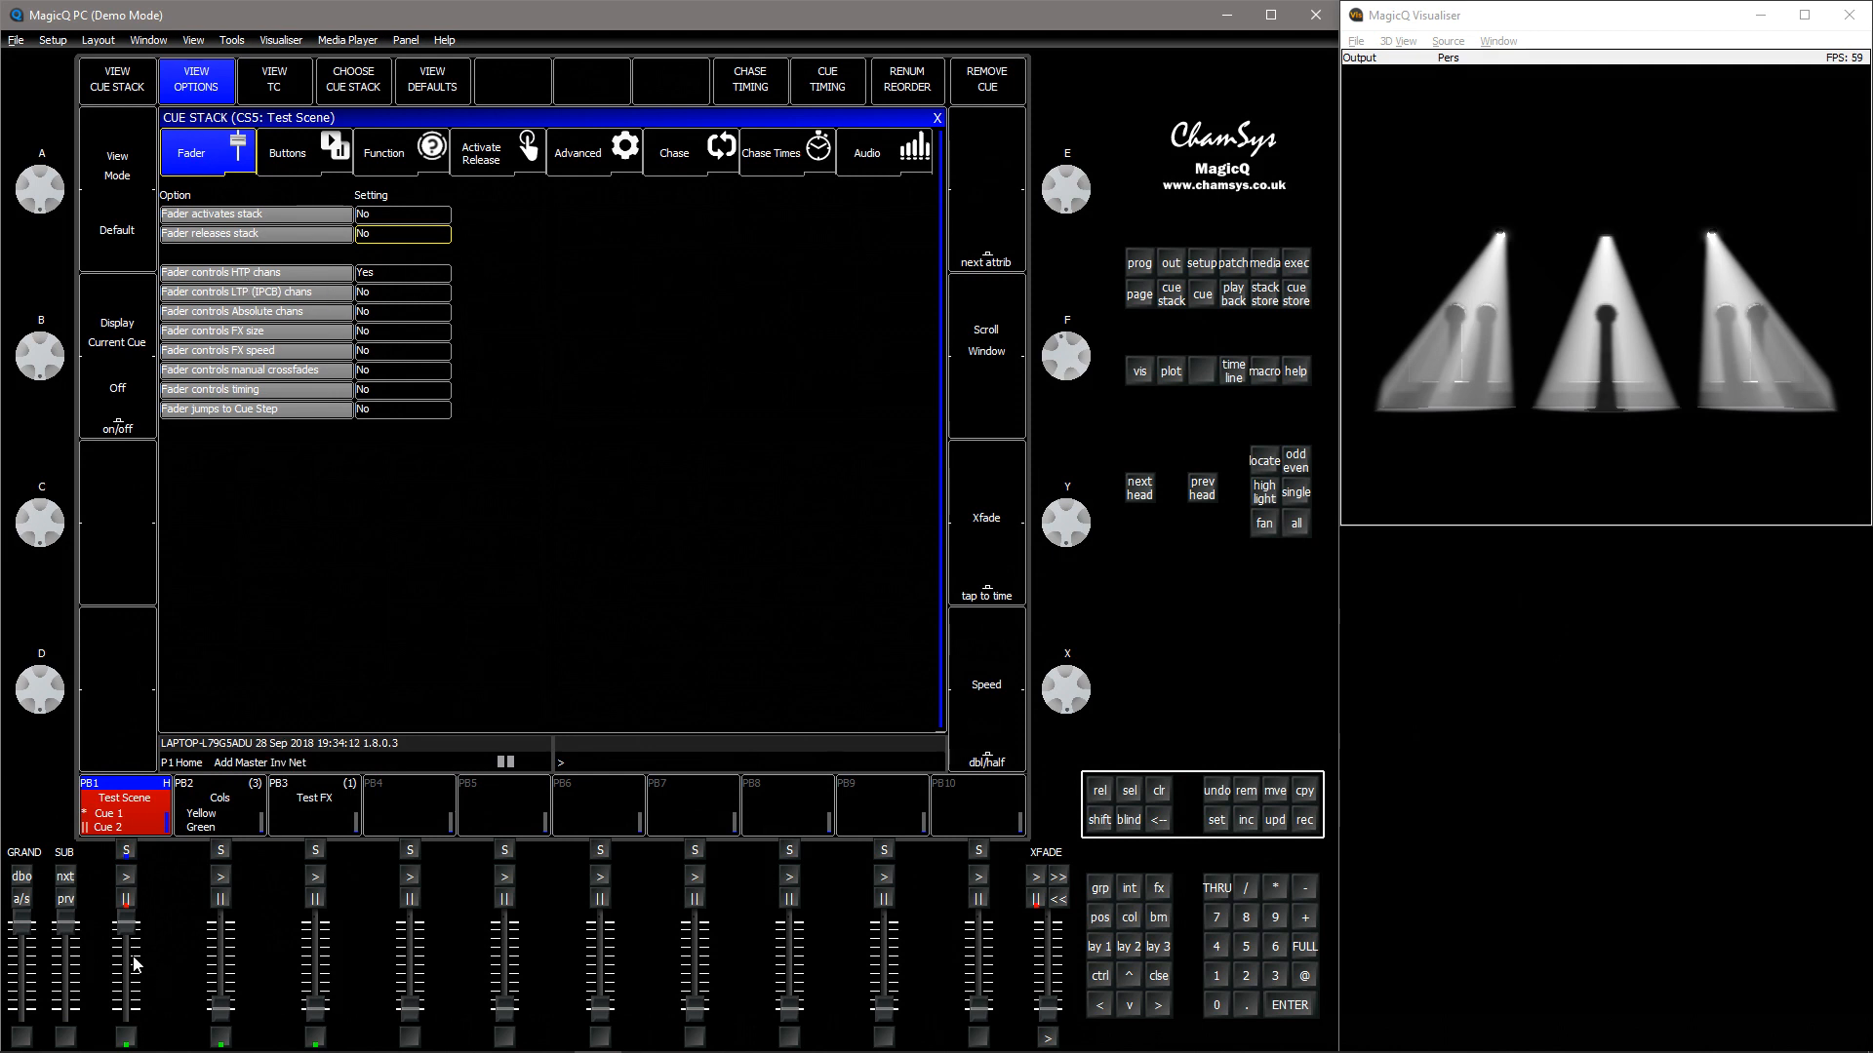
left_click_drag(136, 938, 130, 1039)
left_click(129, 1039)
Set Fader controls HTP chans to No, raise playback 1's fader and step Test Scene through its cues with Go
left_click(385, 277)
left_click(386, 280)
left_click_drag(127, 926, 231, 723)
left_click(130, 881)
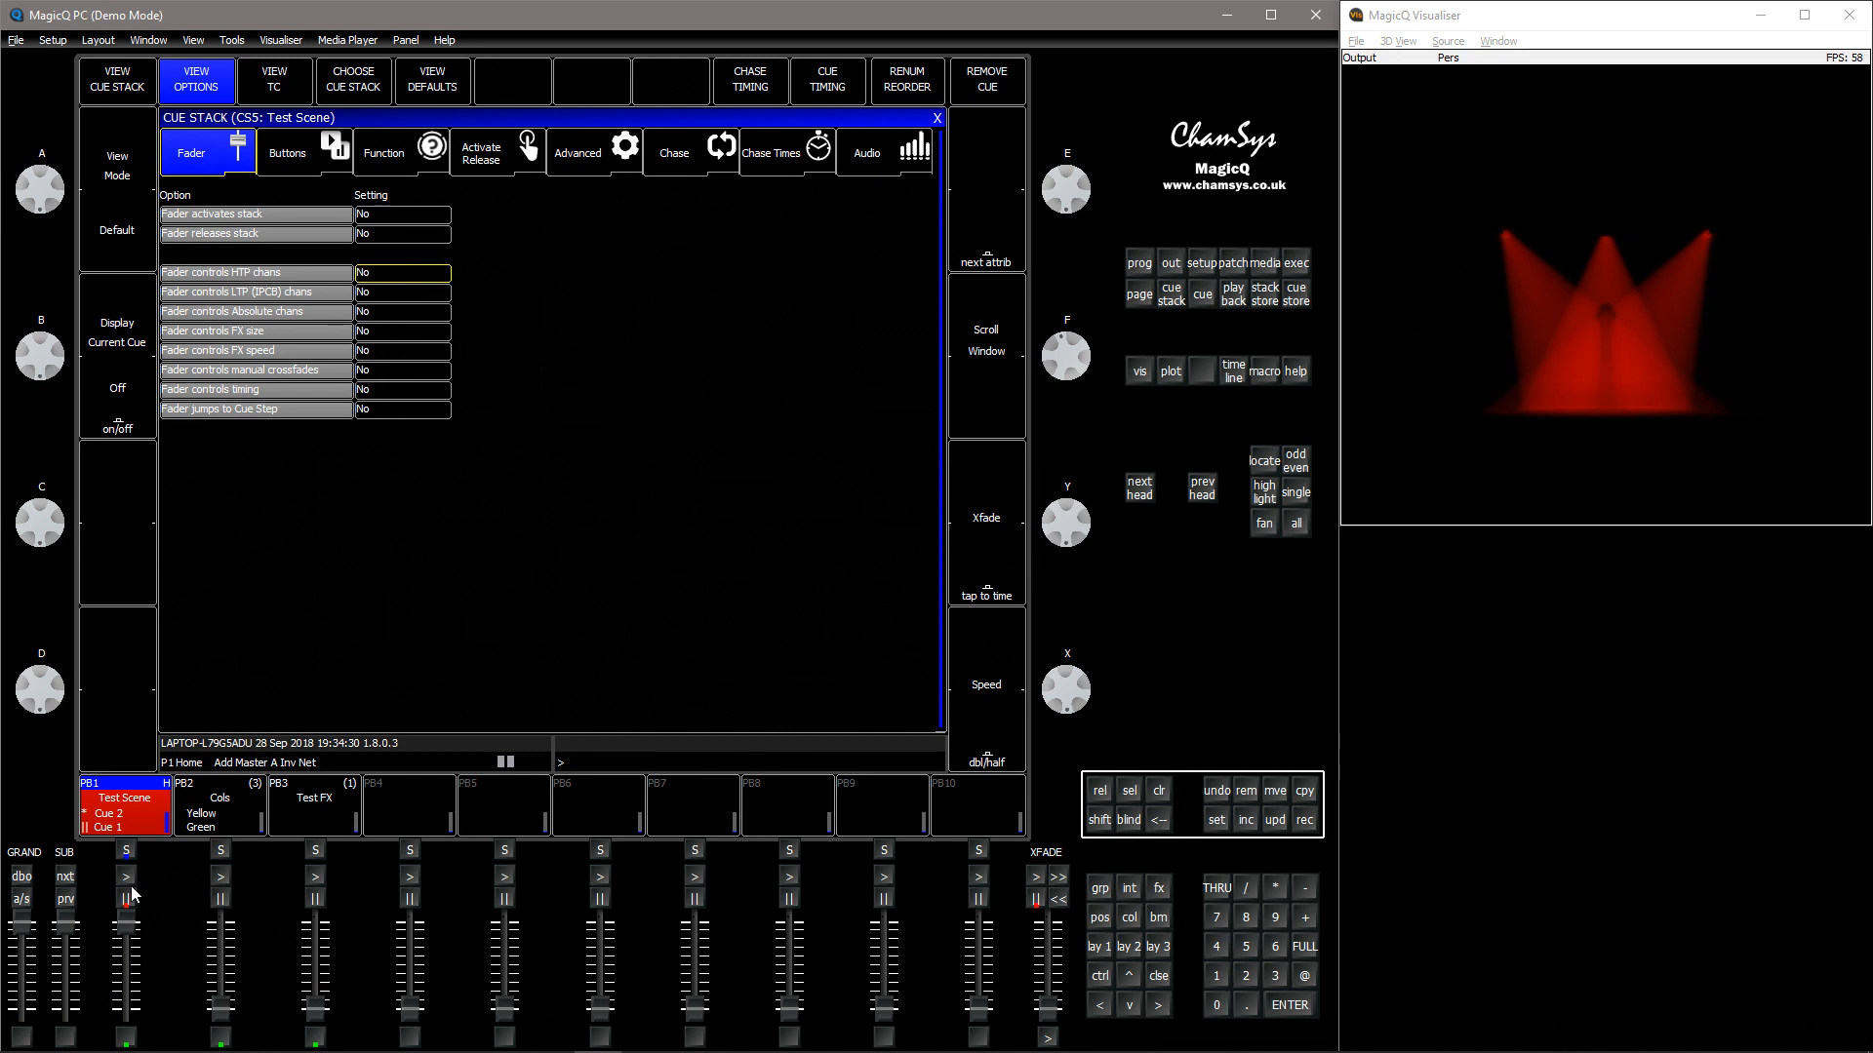
left_click(127, 874)
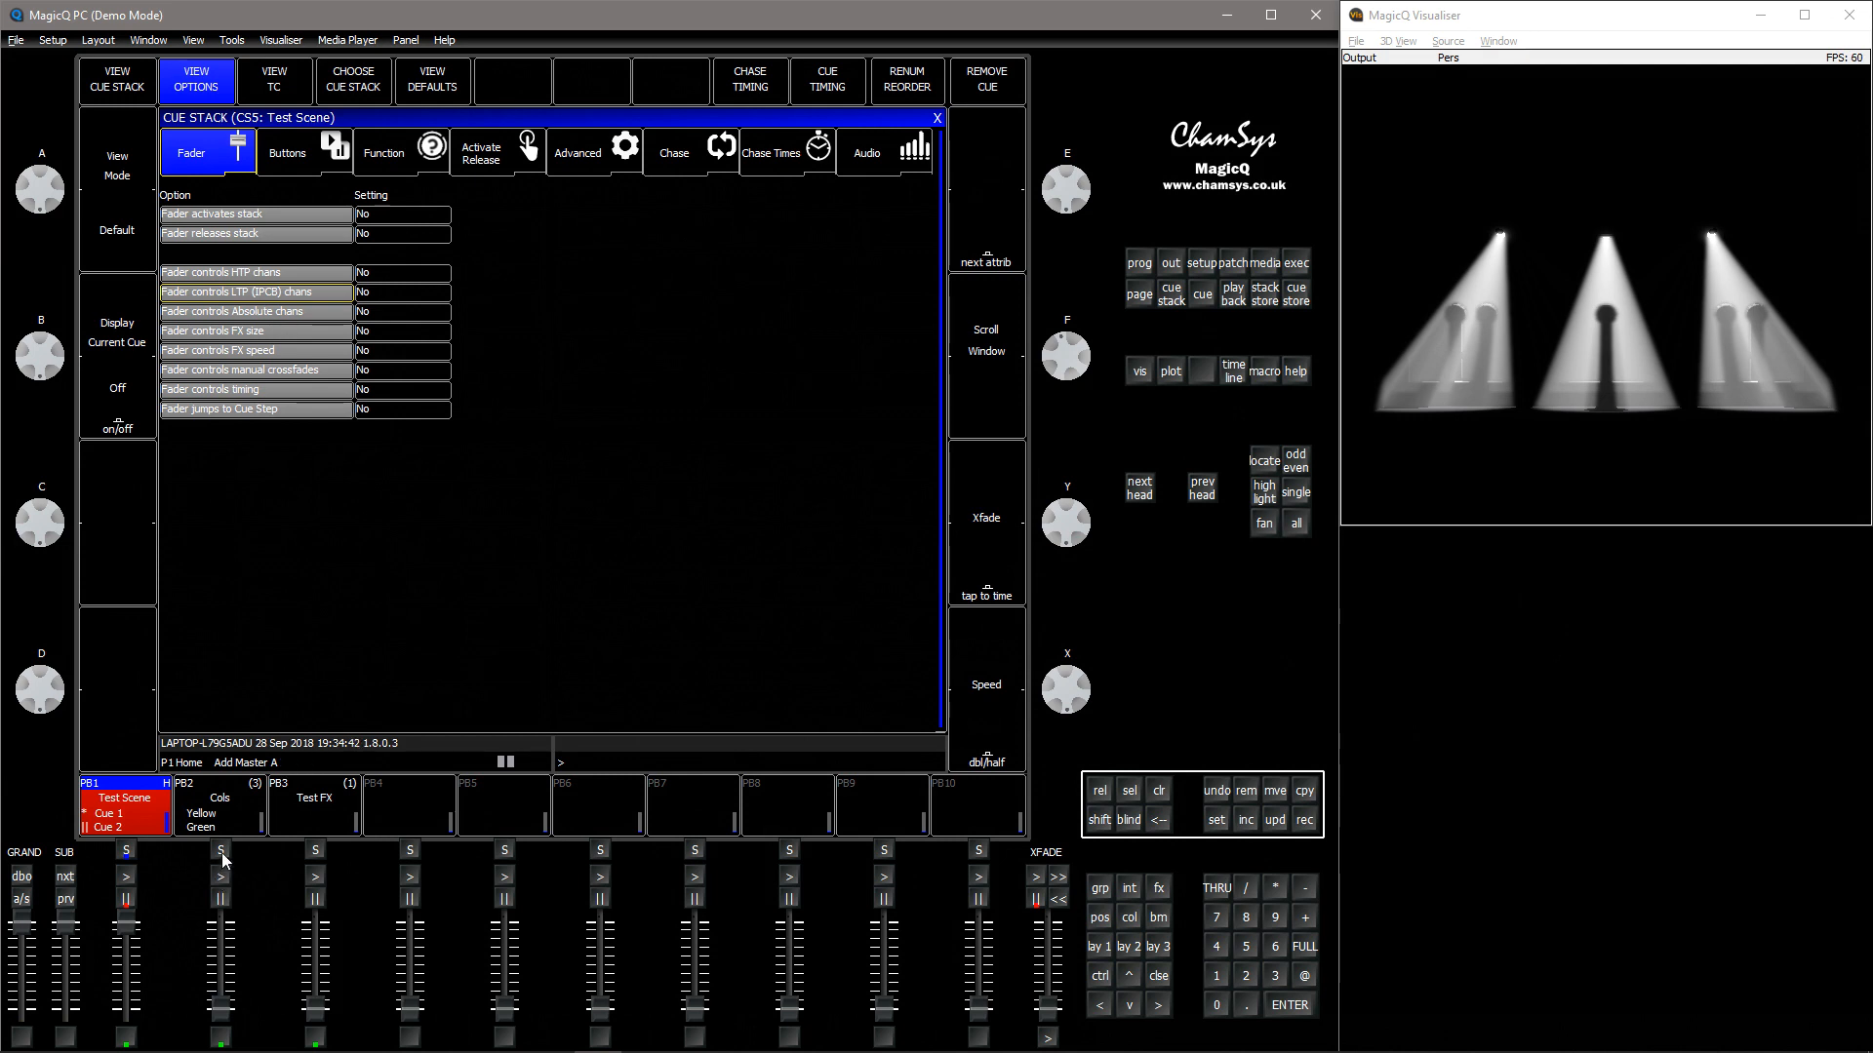
Raise and lower playback 2's Cols fader, then select playback 2 to show the Cols cue stack options
left_click_drag(223, 1020, 226, 1005)
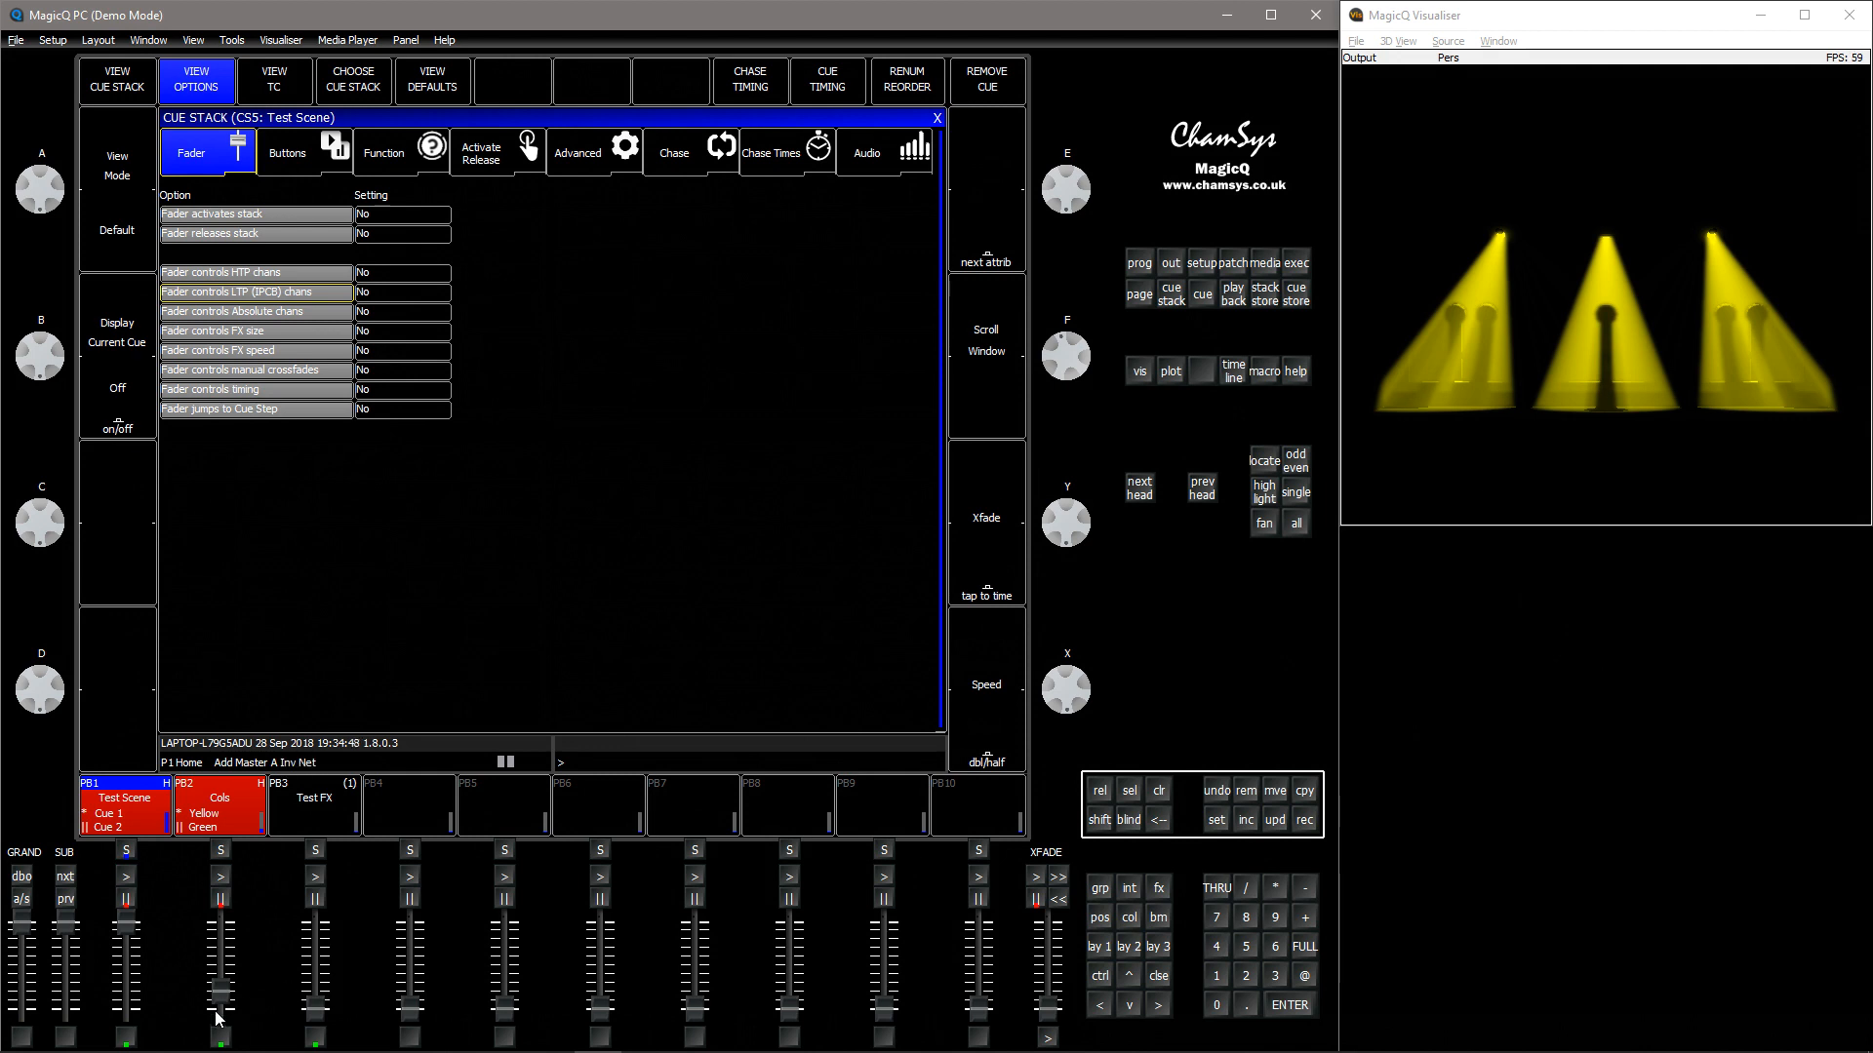
left_click_drag(232, 1003, 225, 1048)
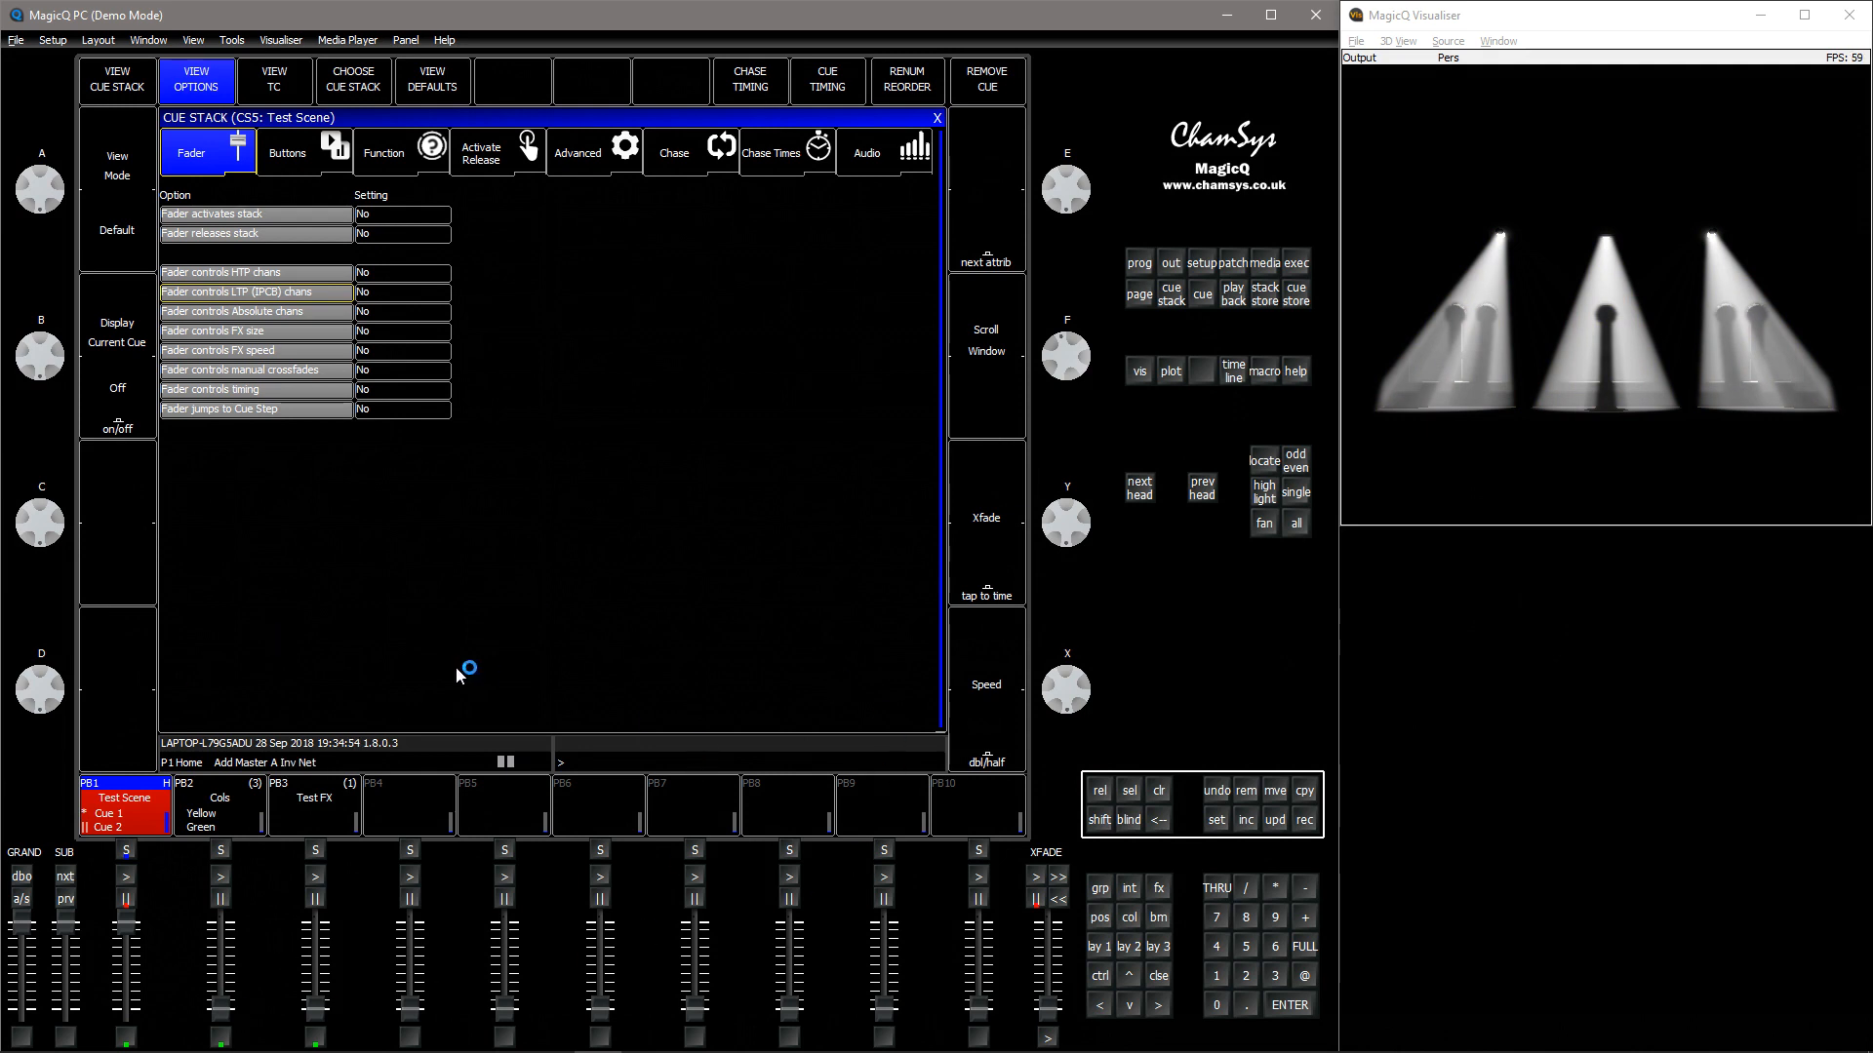
left_click(371, 297)
left_click(225, 854)
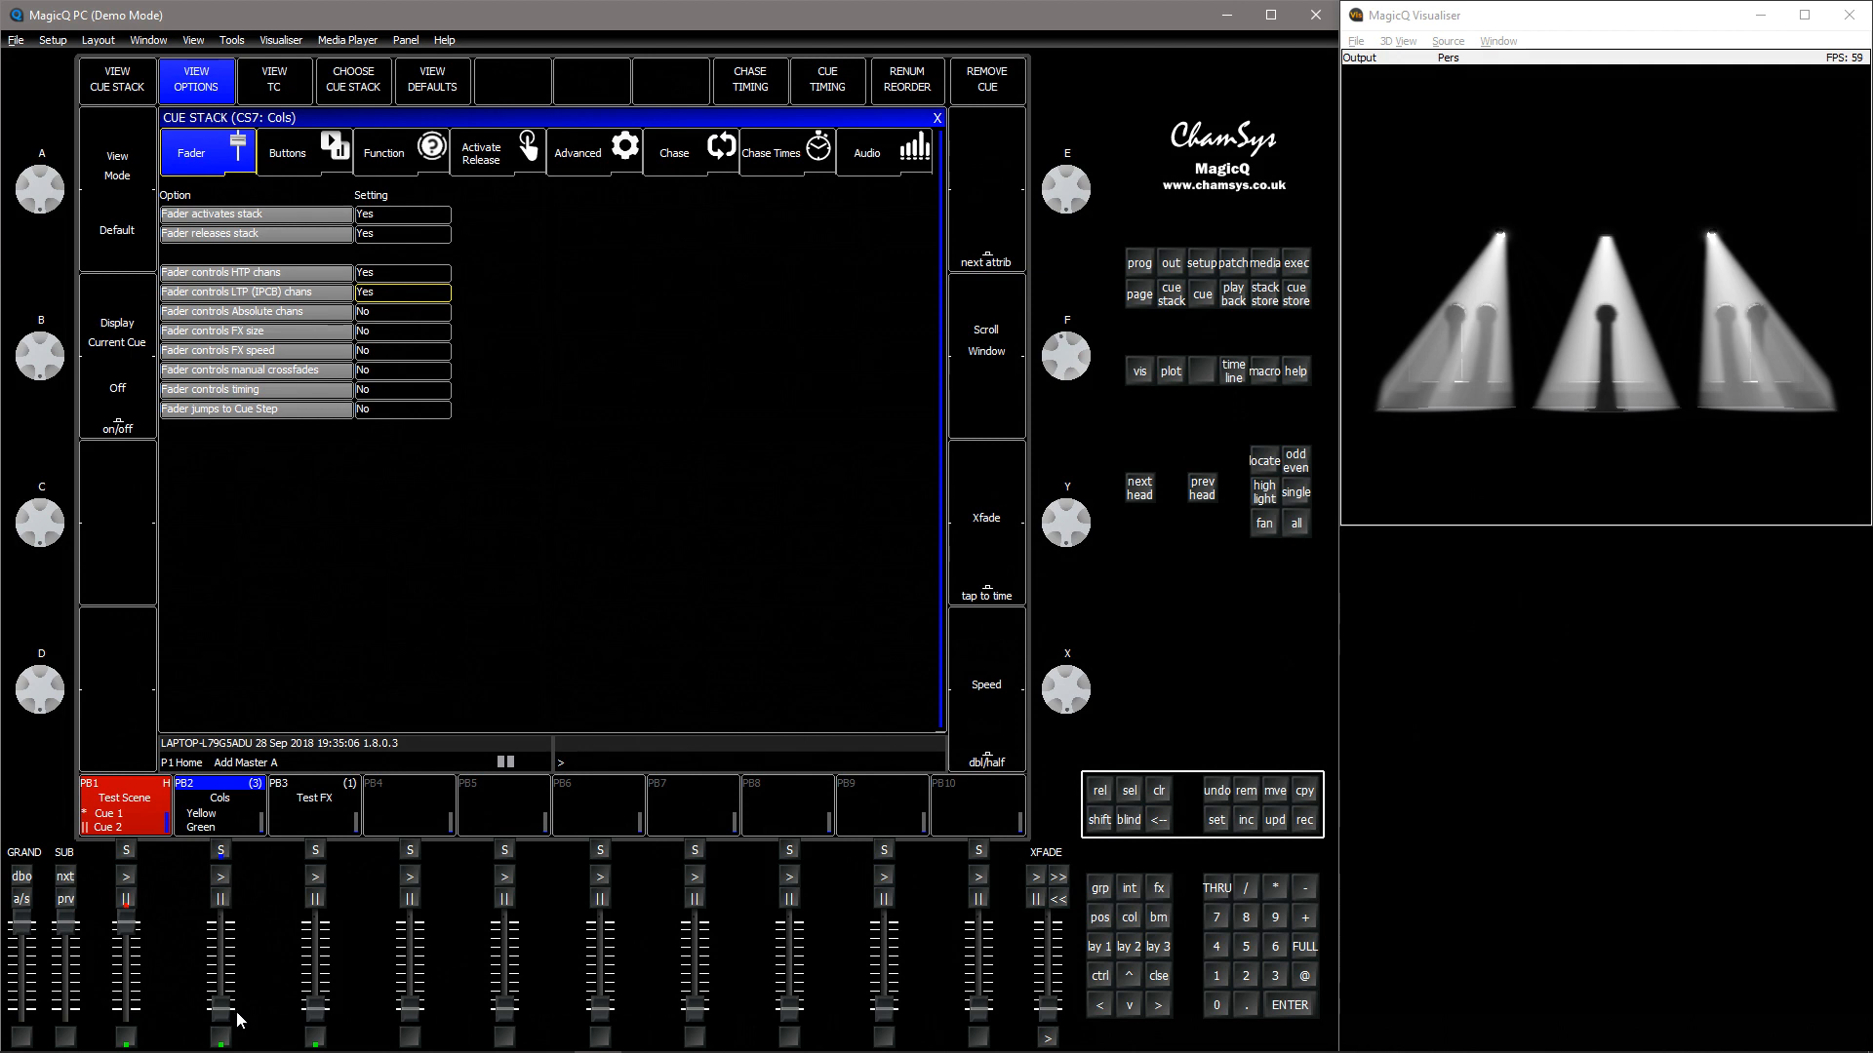
Raise playback 2's fader, advance the Cols stack with Go, and lower the fader again
left_click_drag(223, 1014, 243, 922)
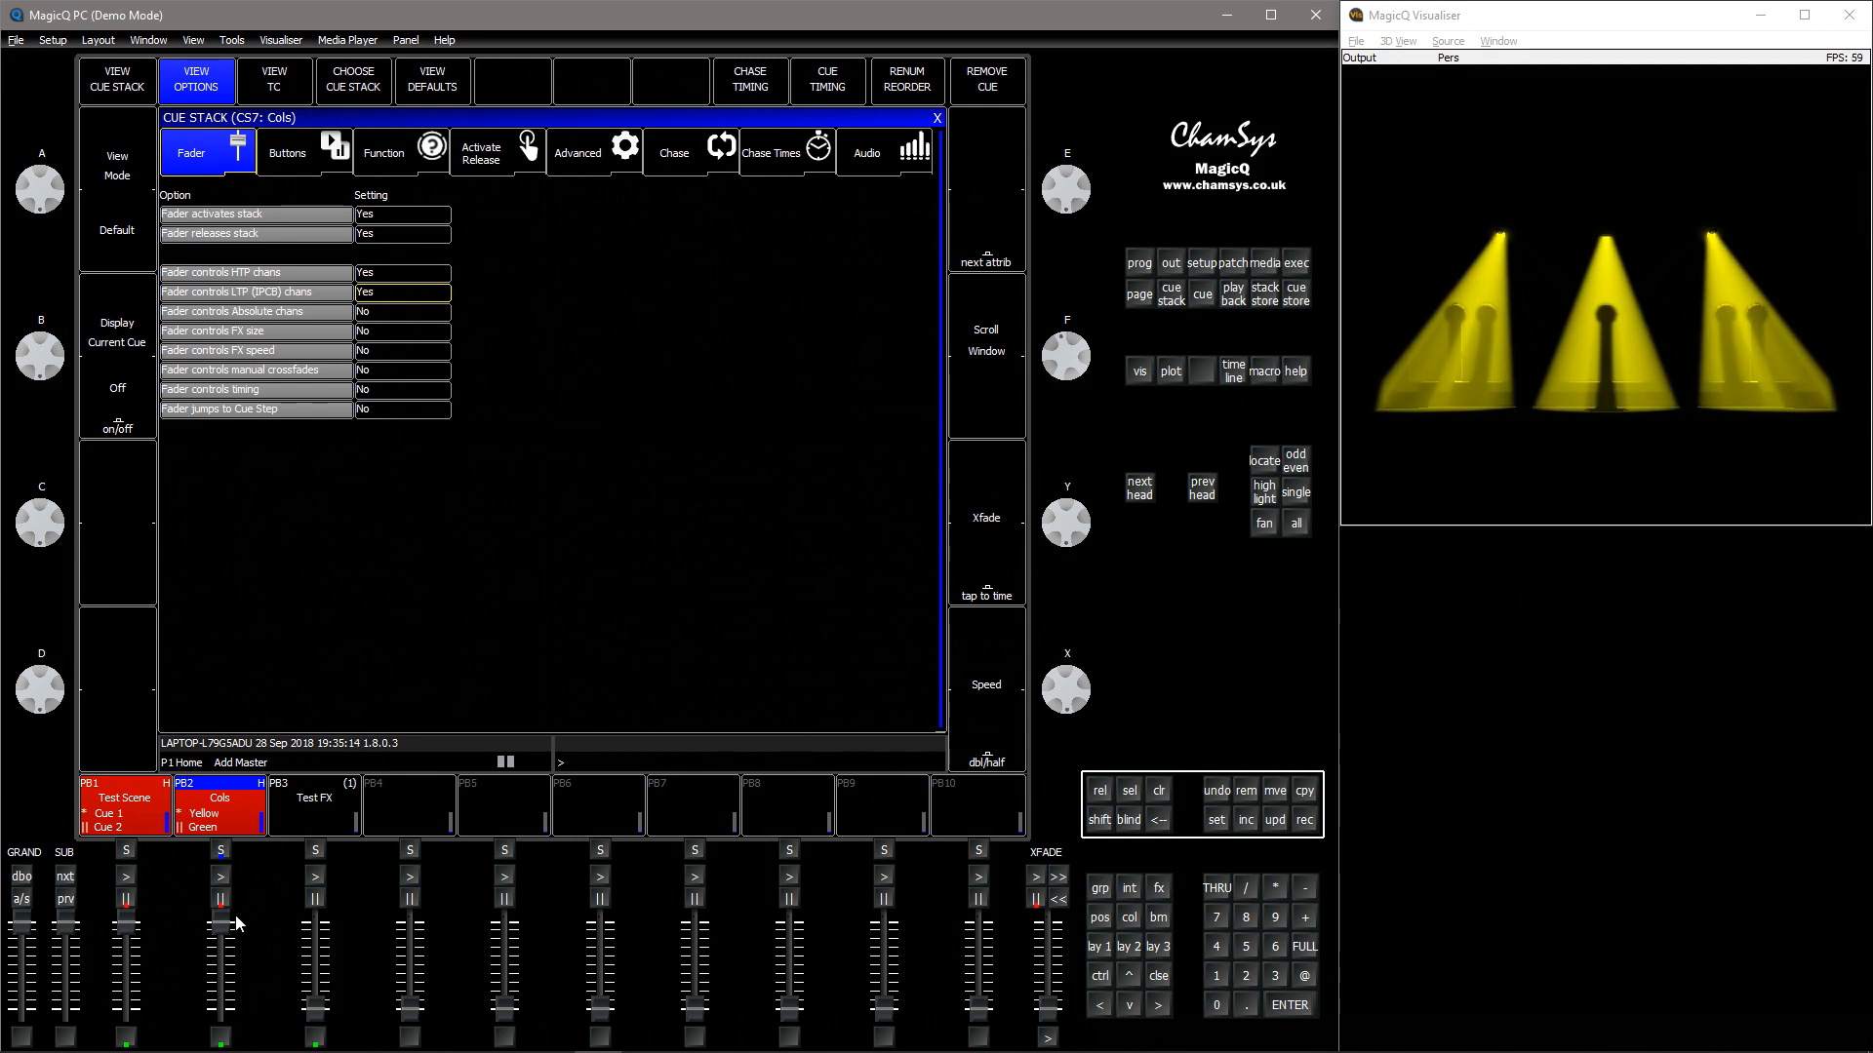
left_click(231, 974)
left_click(220, 876)
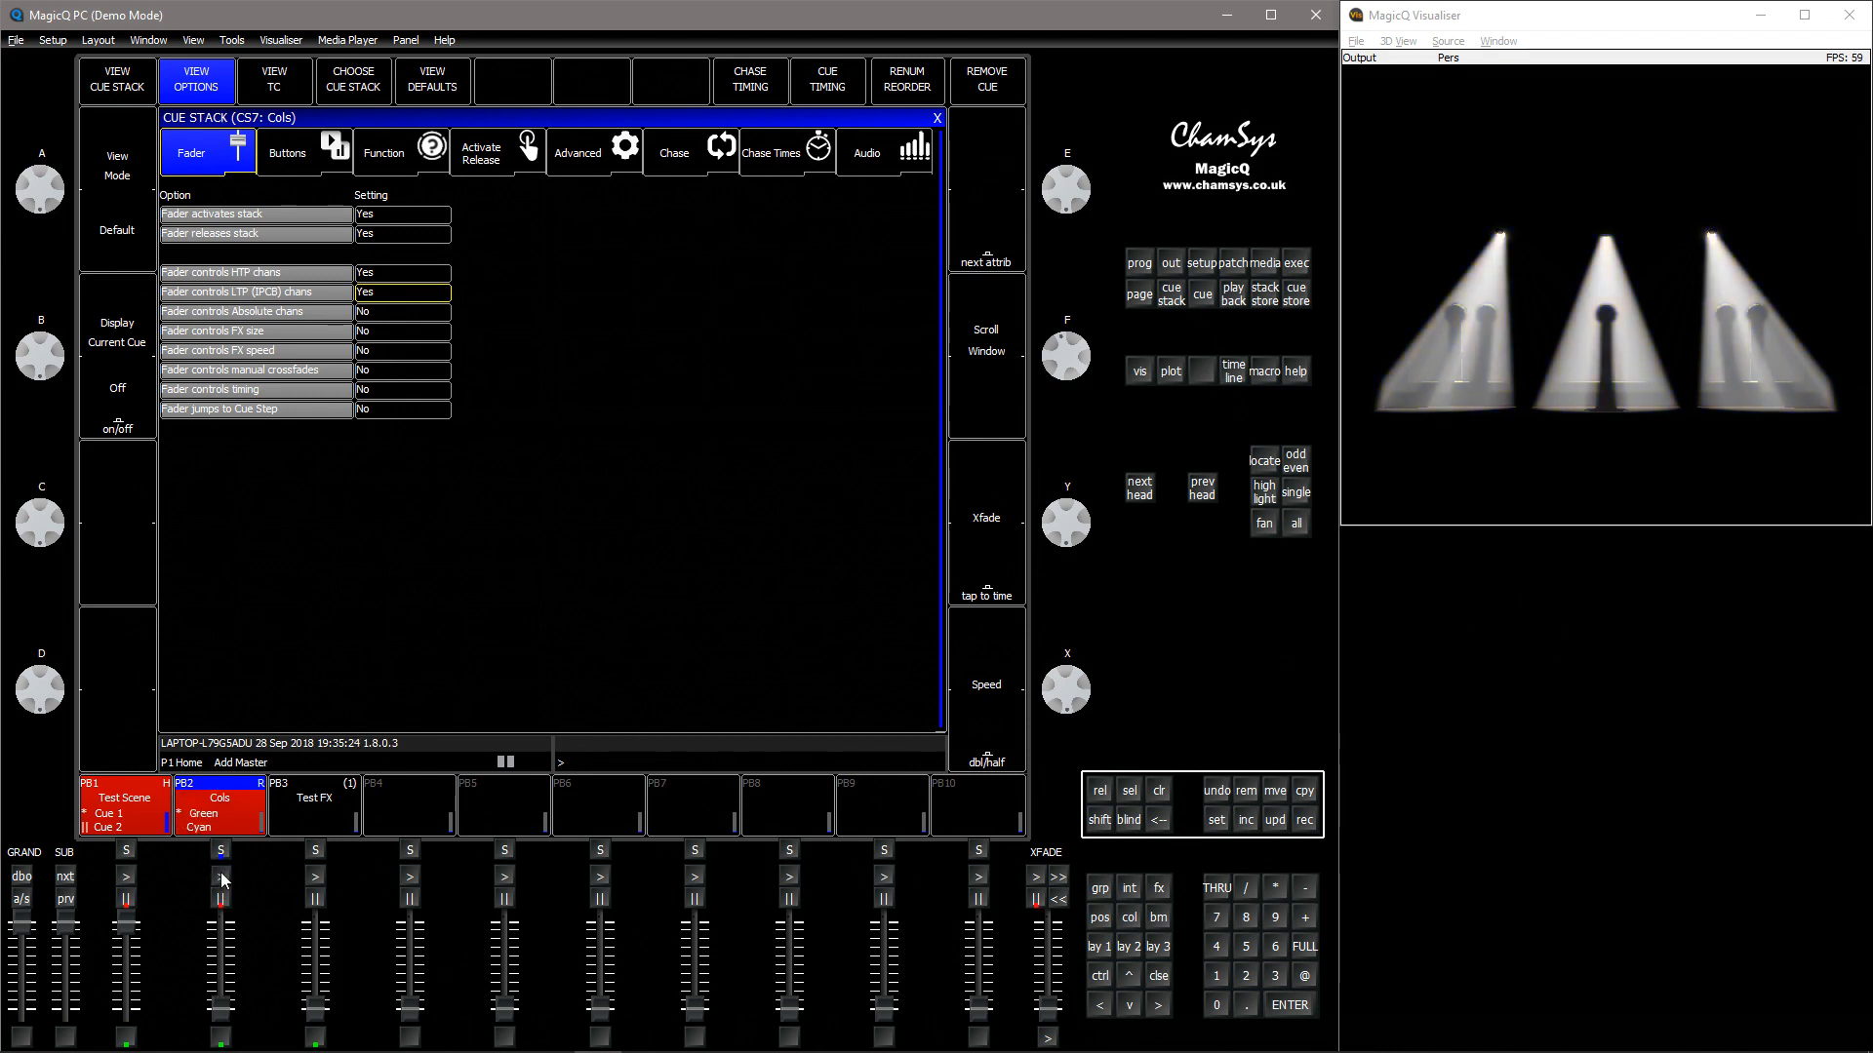
mouse_move(223, 1012)
left_mouse_down()
mouse_move(222, 966)
mouse_move(240, 1014)
left_mouse_up()
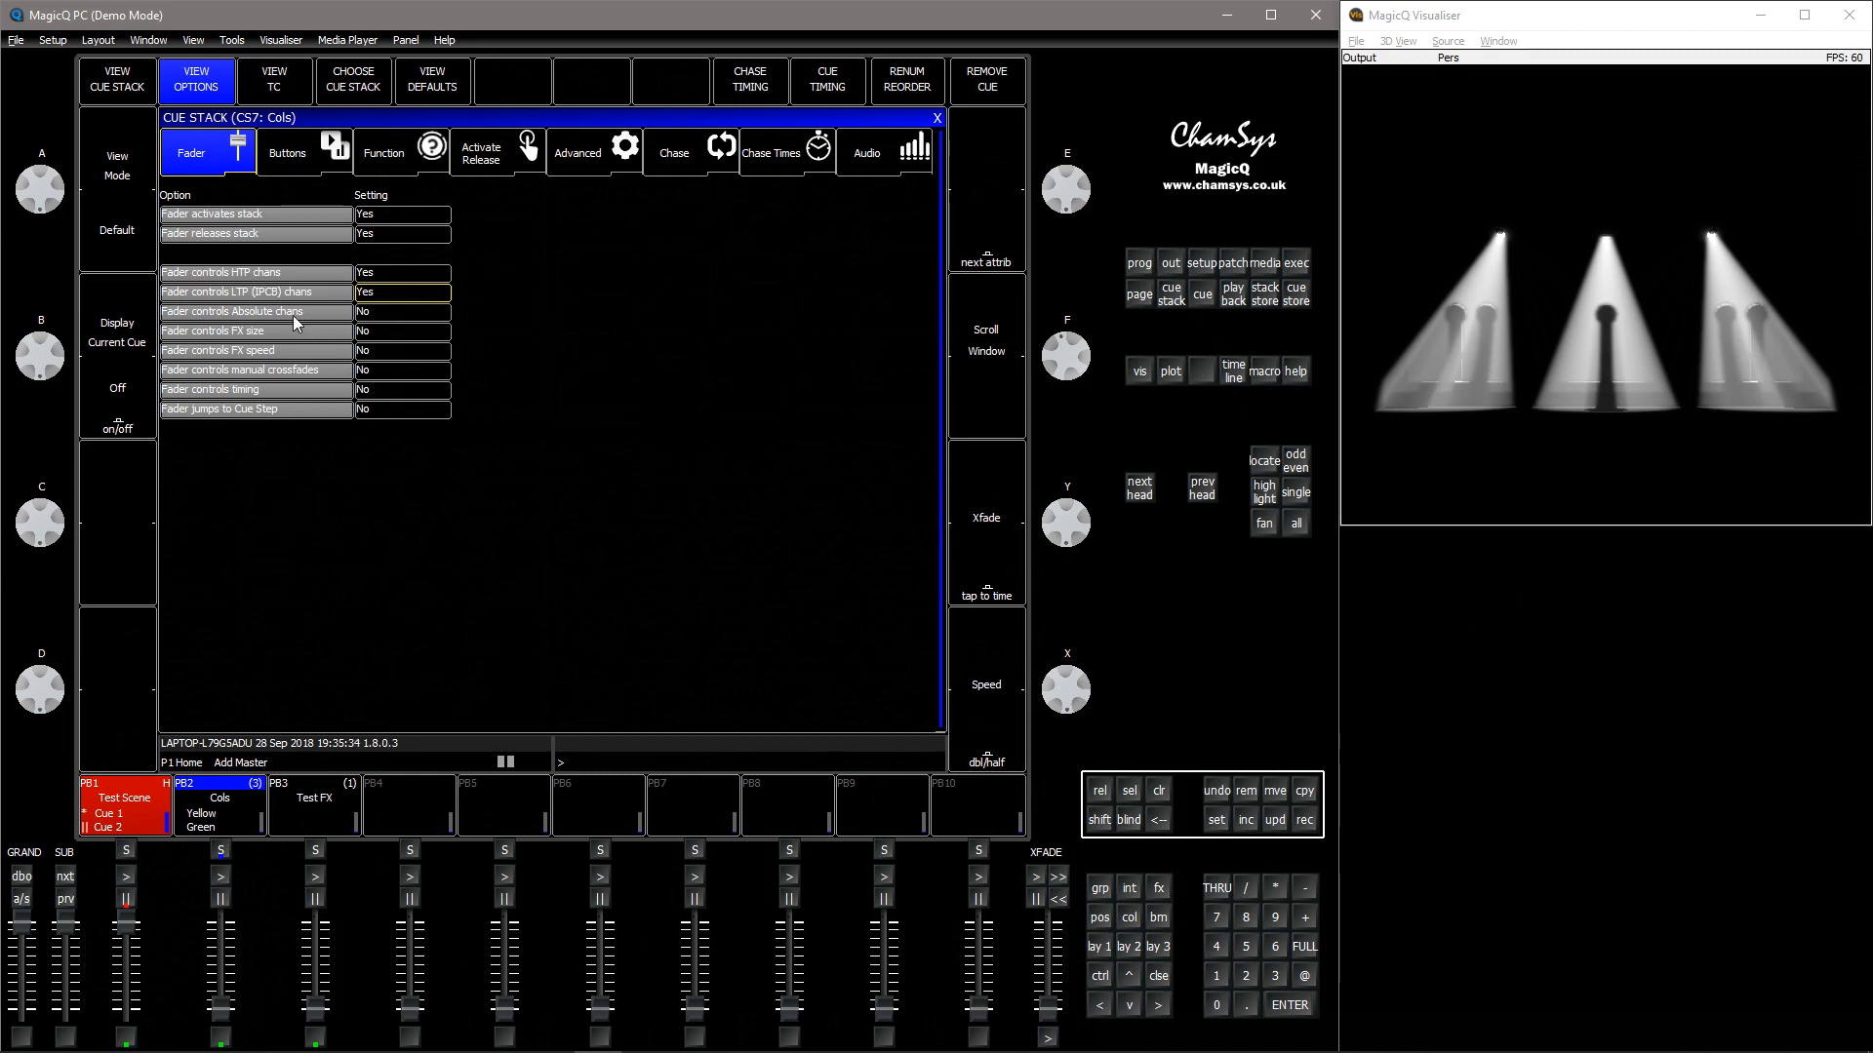
Advance Test Scene on playback 1 and fade playback 2's Cols in part way over it
left_click(126, 877)
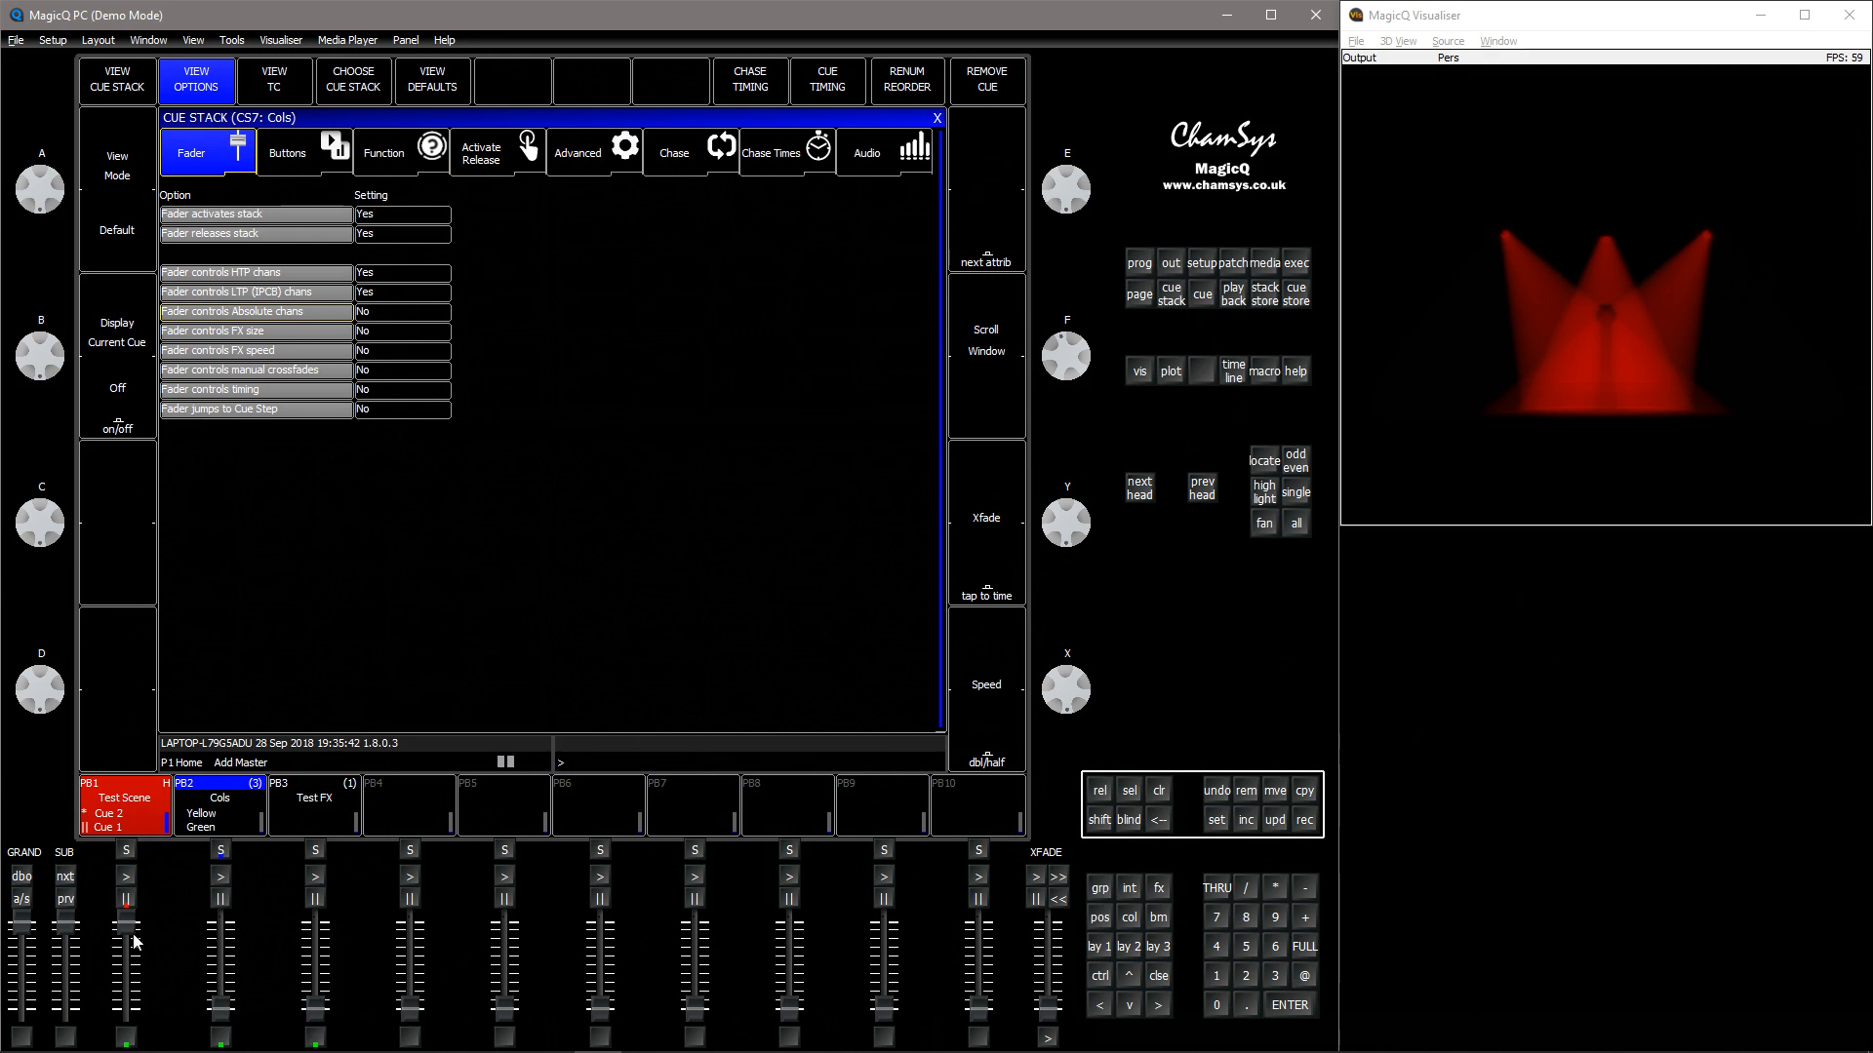
left_click_drag(210, 1010, 220, 1003)
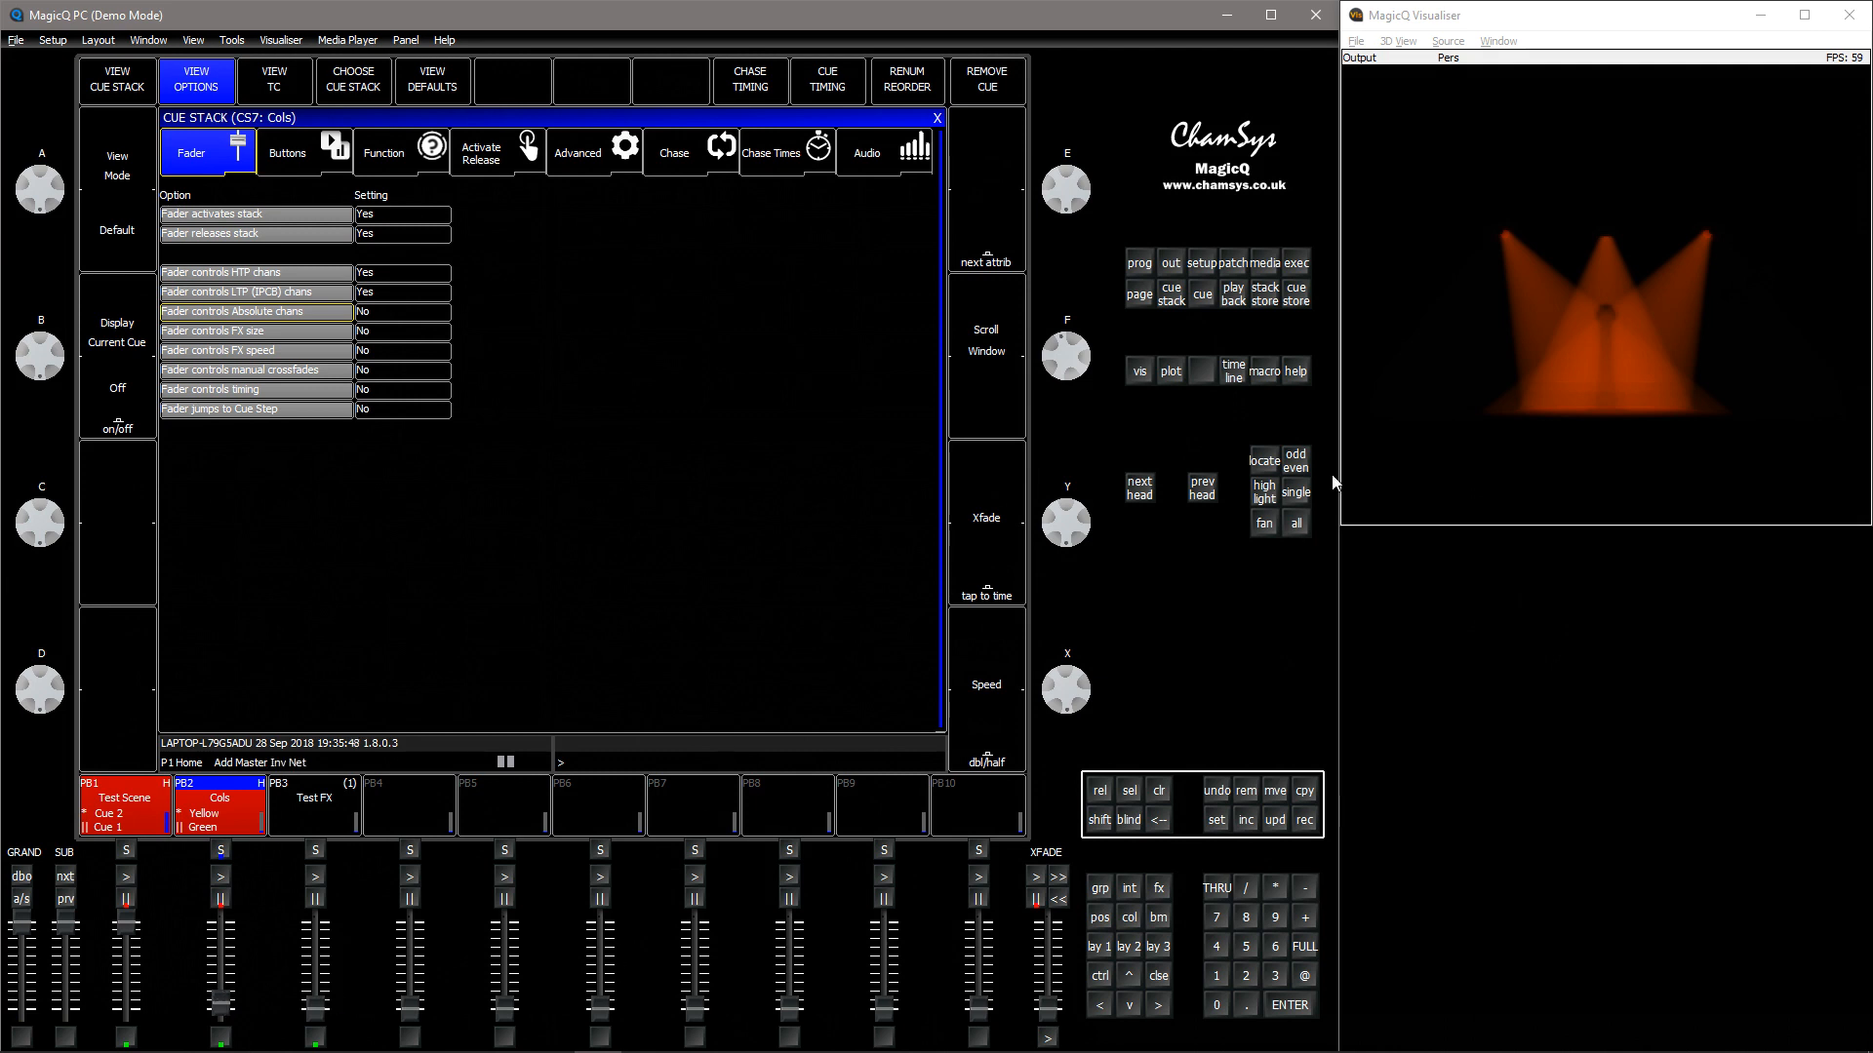
mouse_move(220, 1003)
left_mouse_down()
mouse_move(234, 975)
mouse_move(230, 1026)
mouse_move(226, 1000)
left_mouse_up()
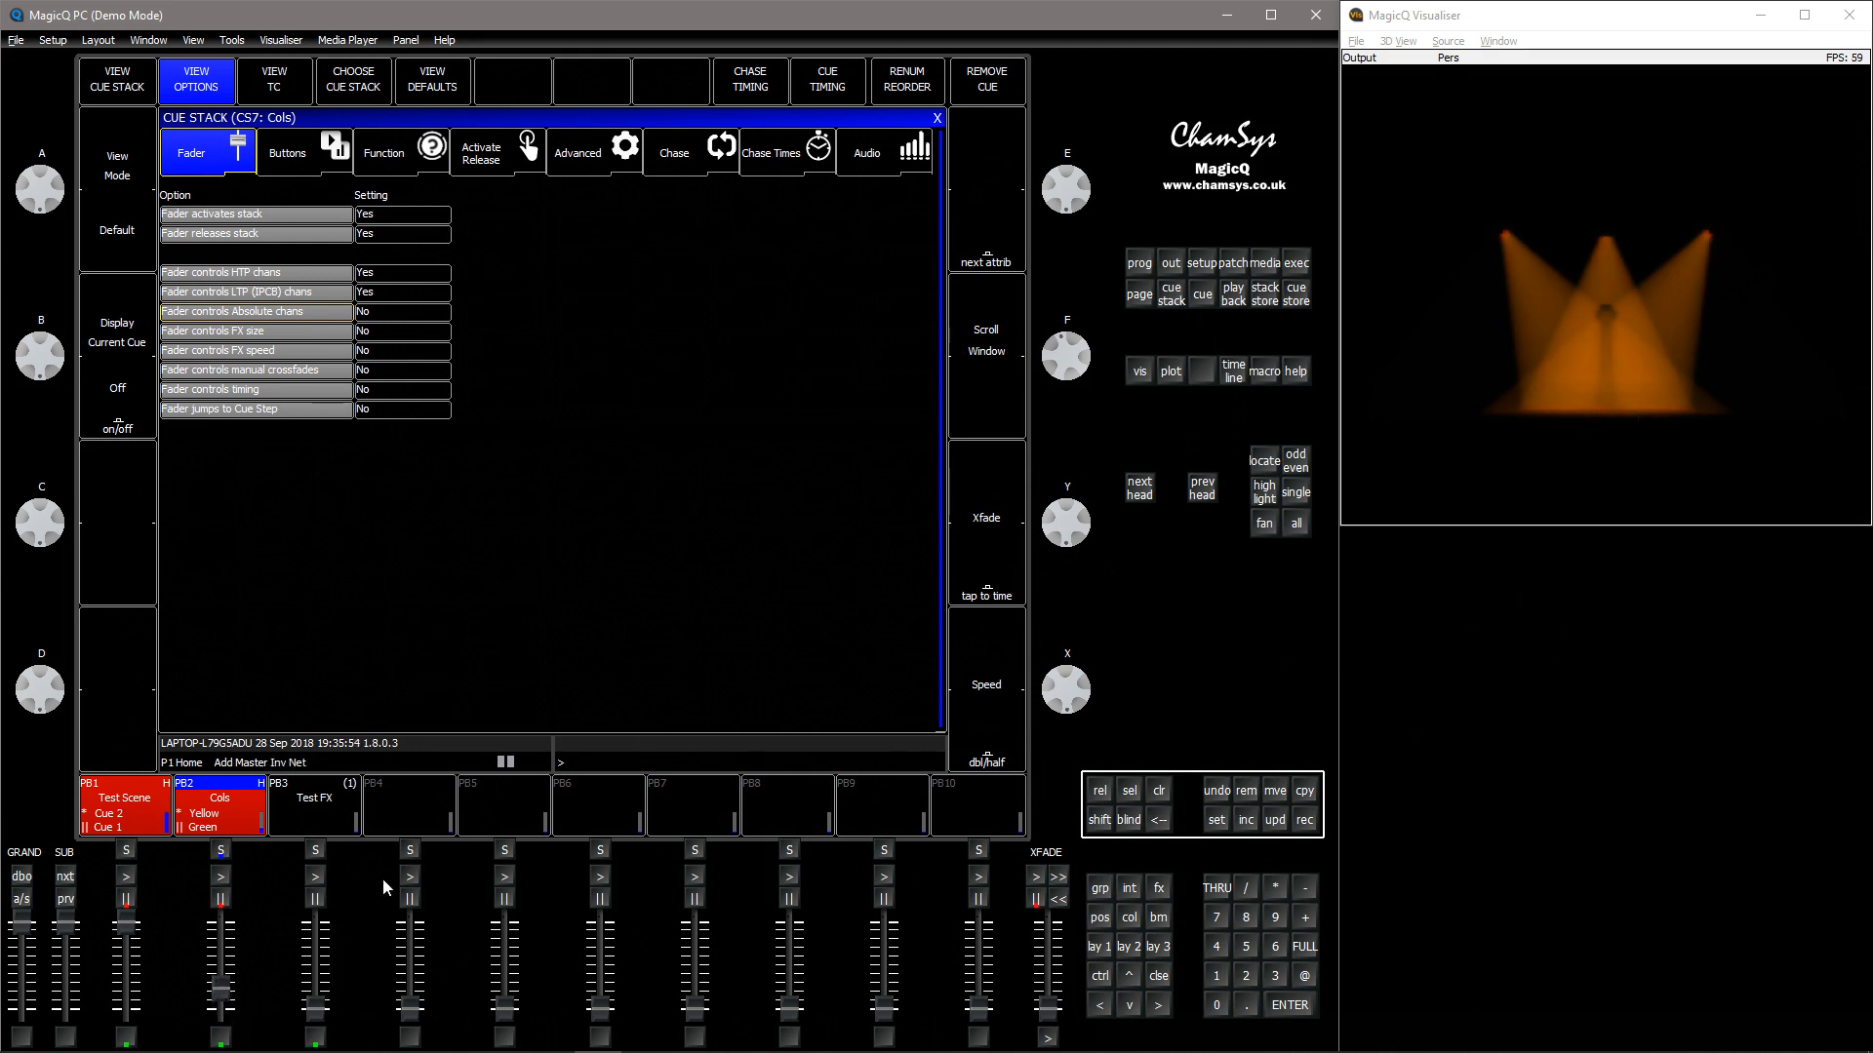
mouse_move(217, 1002)
left_mouse_down()
mouse_move(225, 920)
mouse_move(221, 1005)
left_mouse_up()
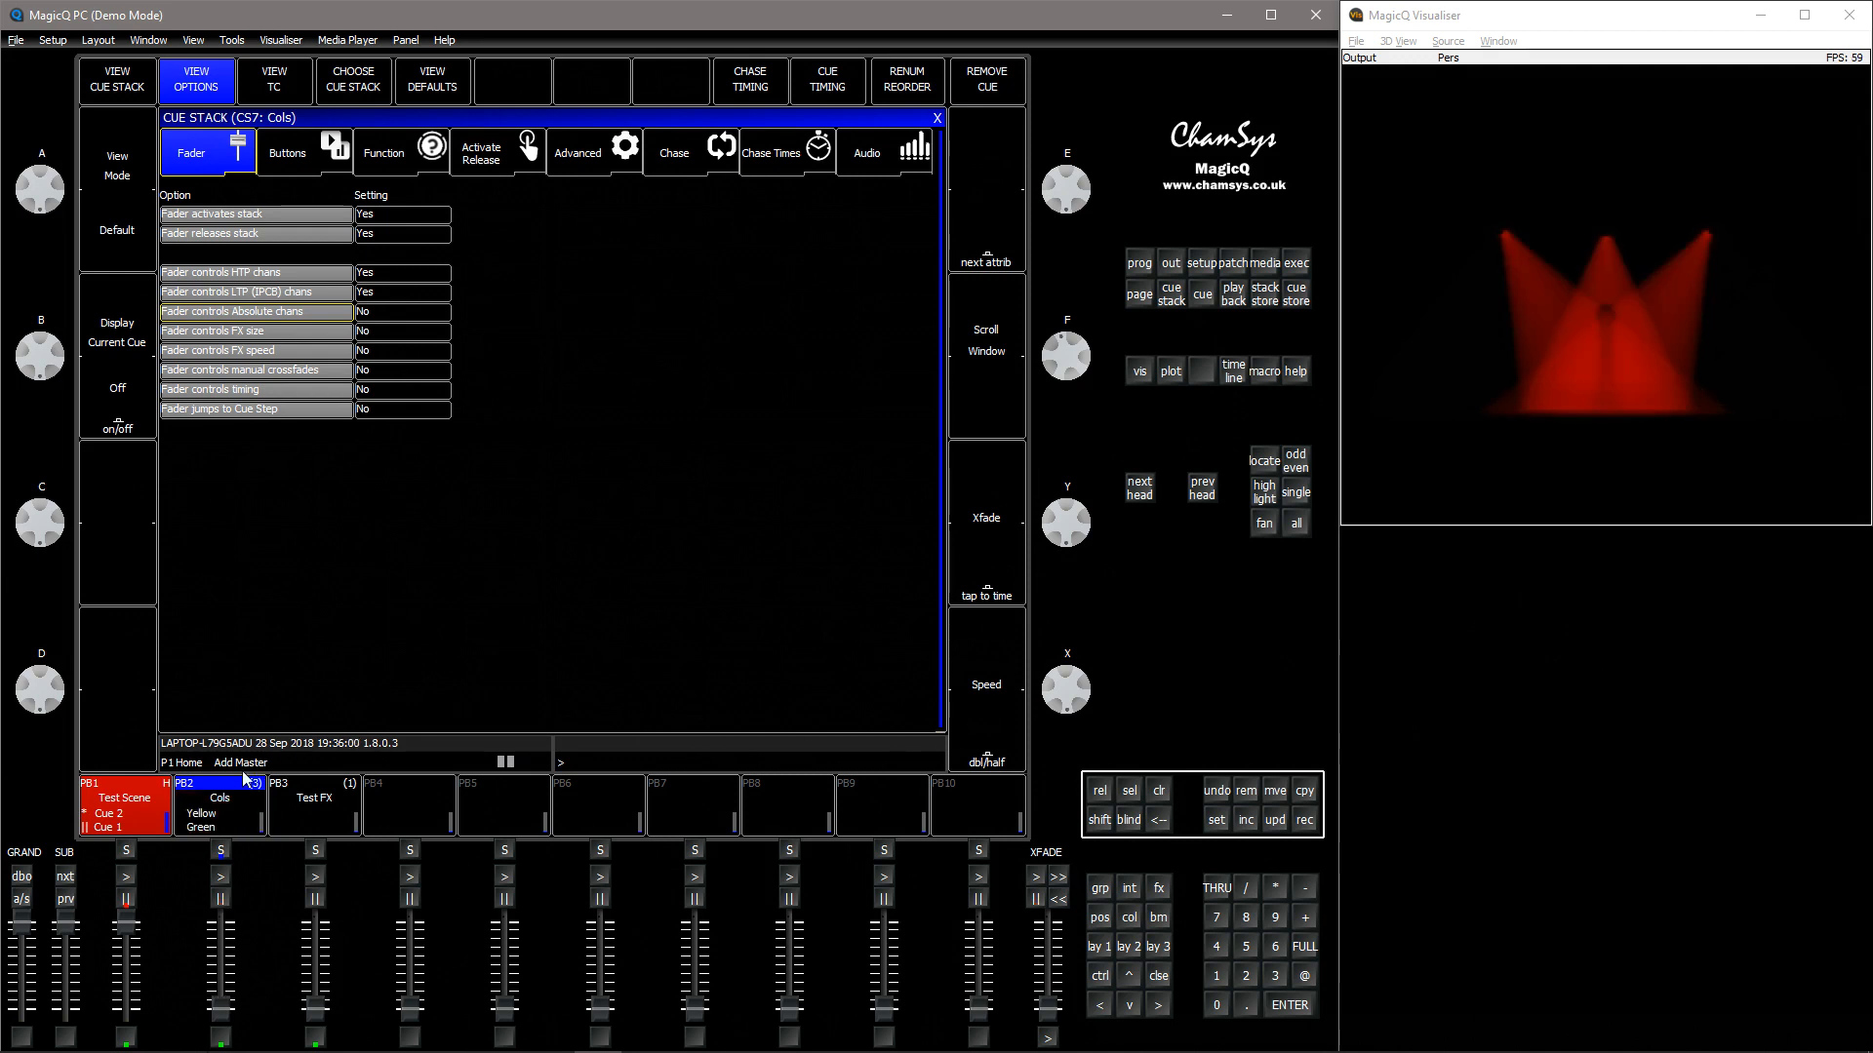
Set Fader controls Absolute chans to Yes and test it with playback 2's fader
left_click(395, 310)
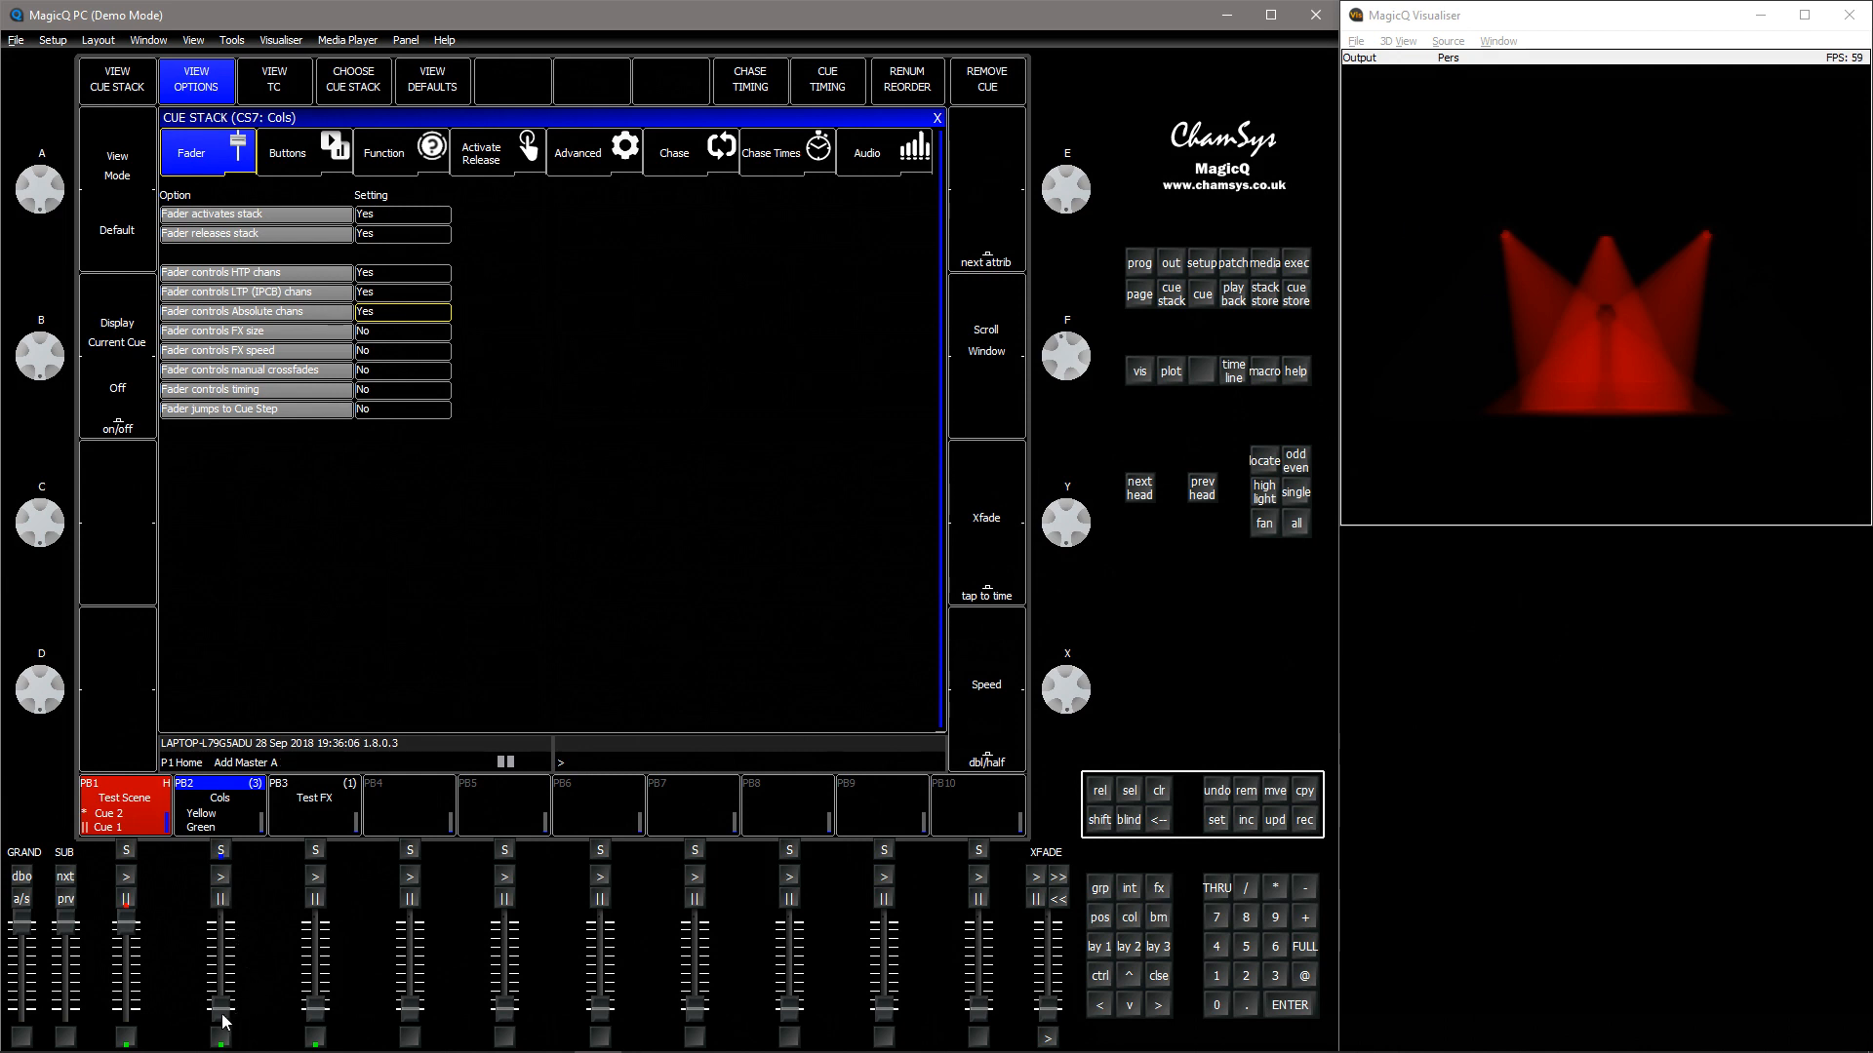
left_click_drag(222, 1020, 222, 1014)
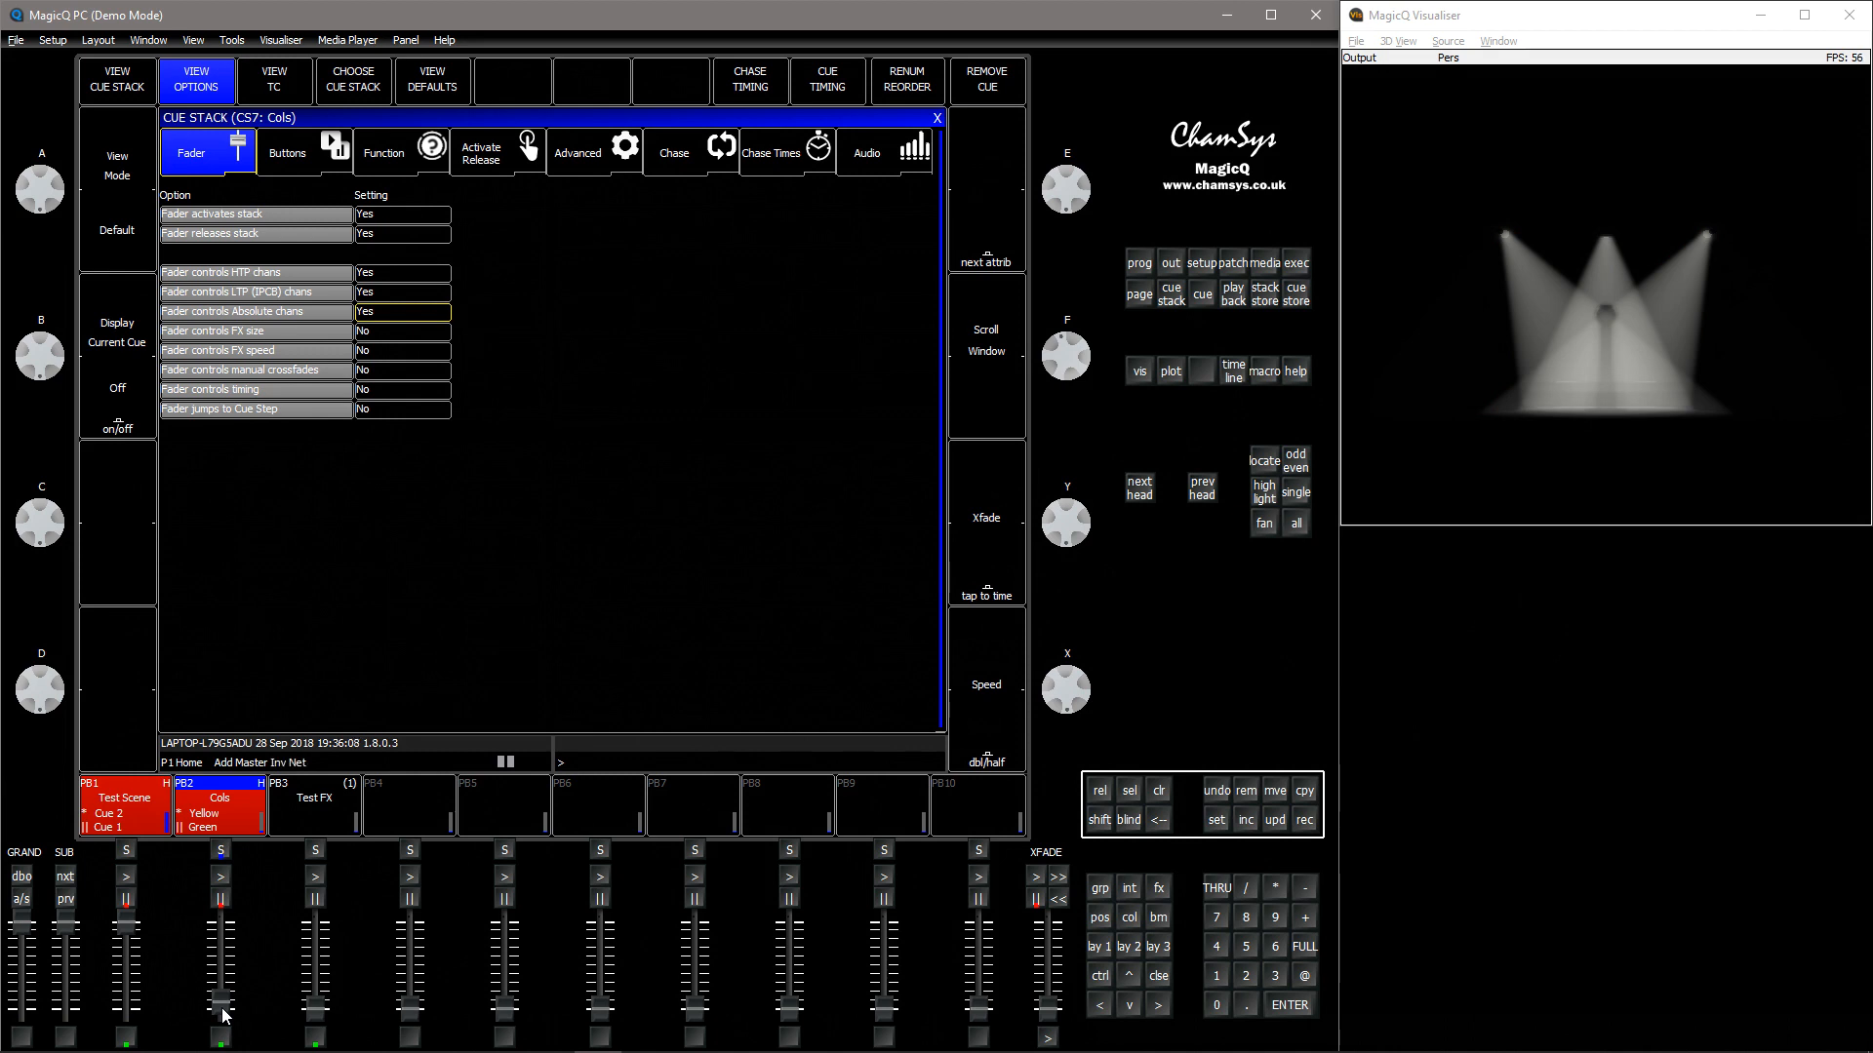
mouse_move(222, 1015)
left_mouse_down()
mouse_move(240, 909)
mouse_move(244, 1010)
left_mouse_up()
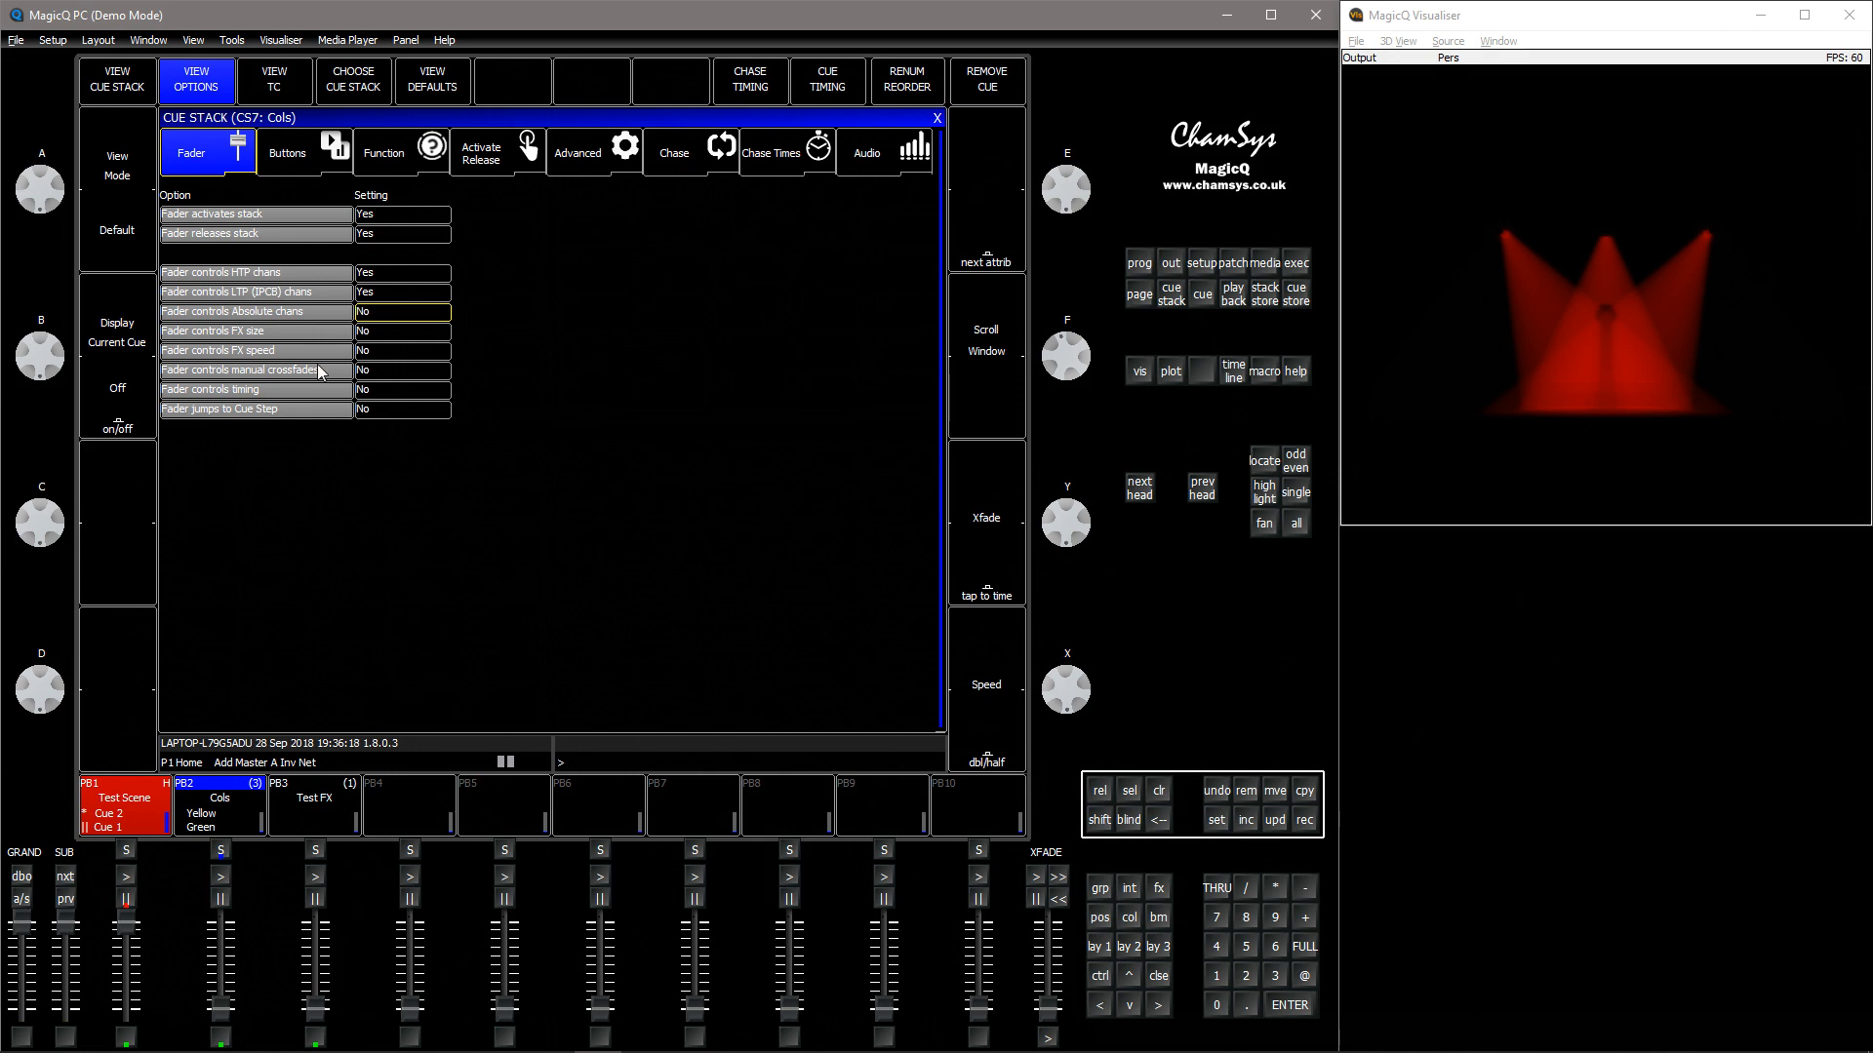
Step playback 1 to its next cue and briefly raise and lower playback 3's Test FX fader
left_click(125, 879)
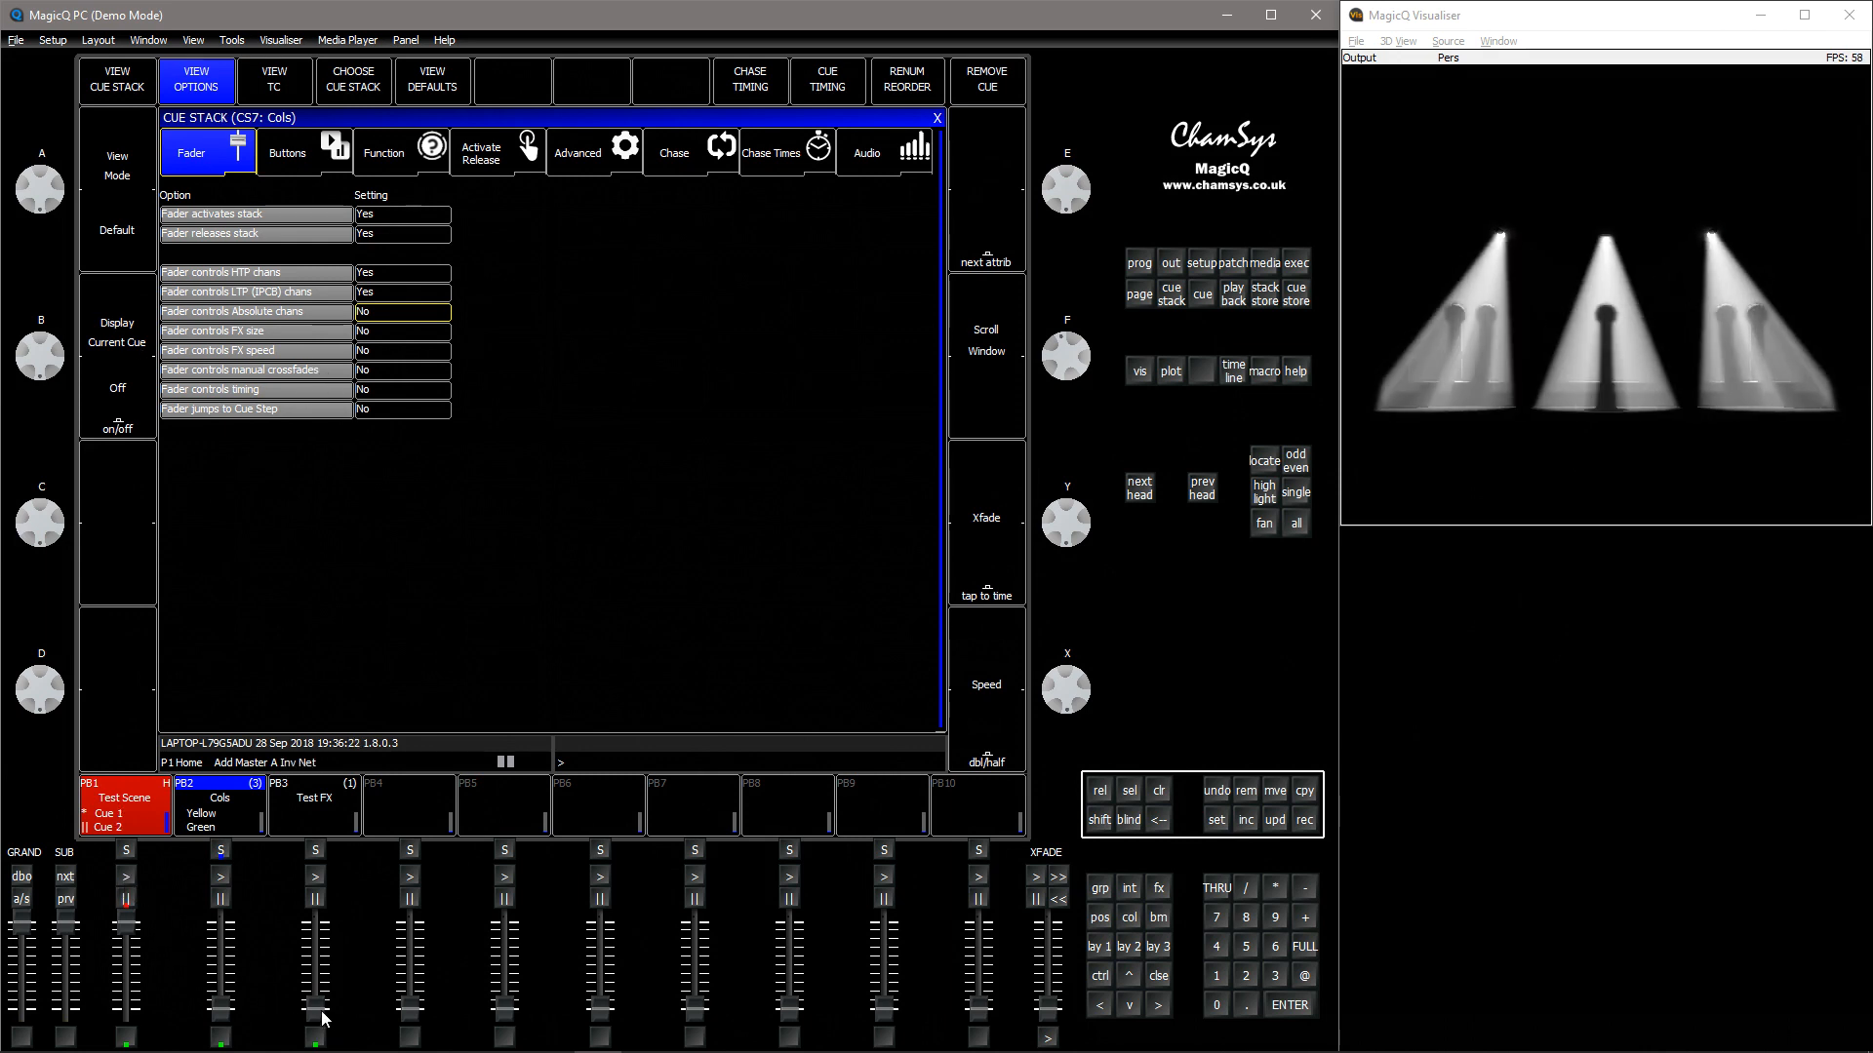
mouse_move(322, 1008)
left_mouse_down()
mouse_move(323, 969)
mouse_move(320, 1008)
left_mouse_up()
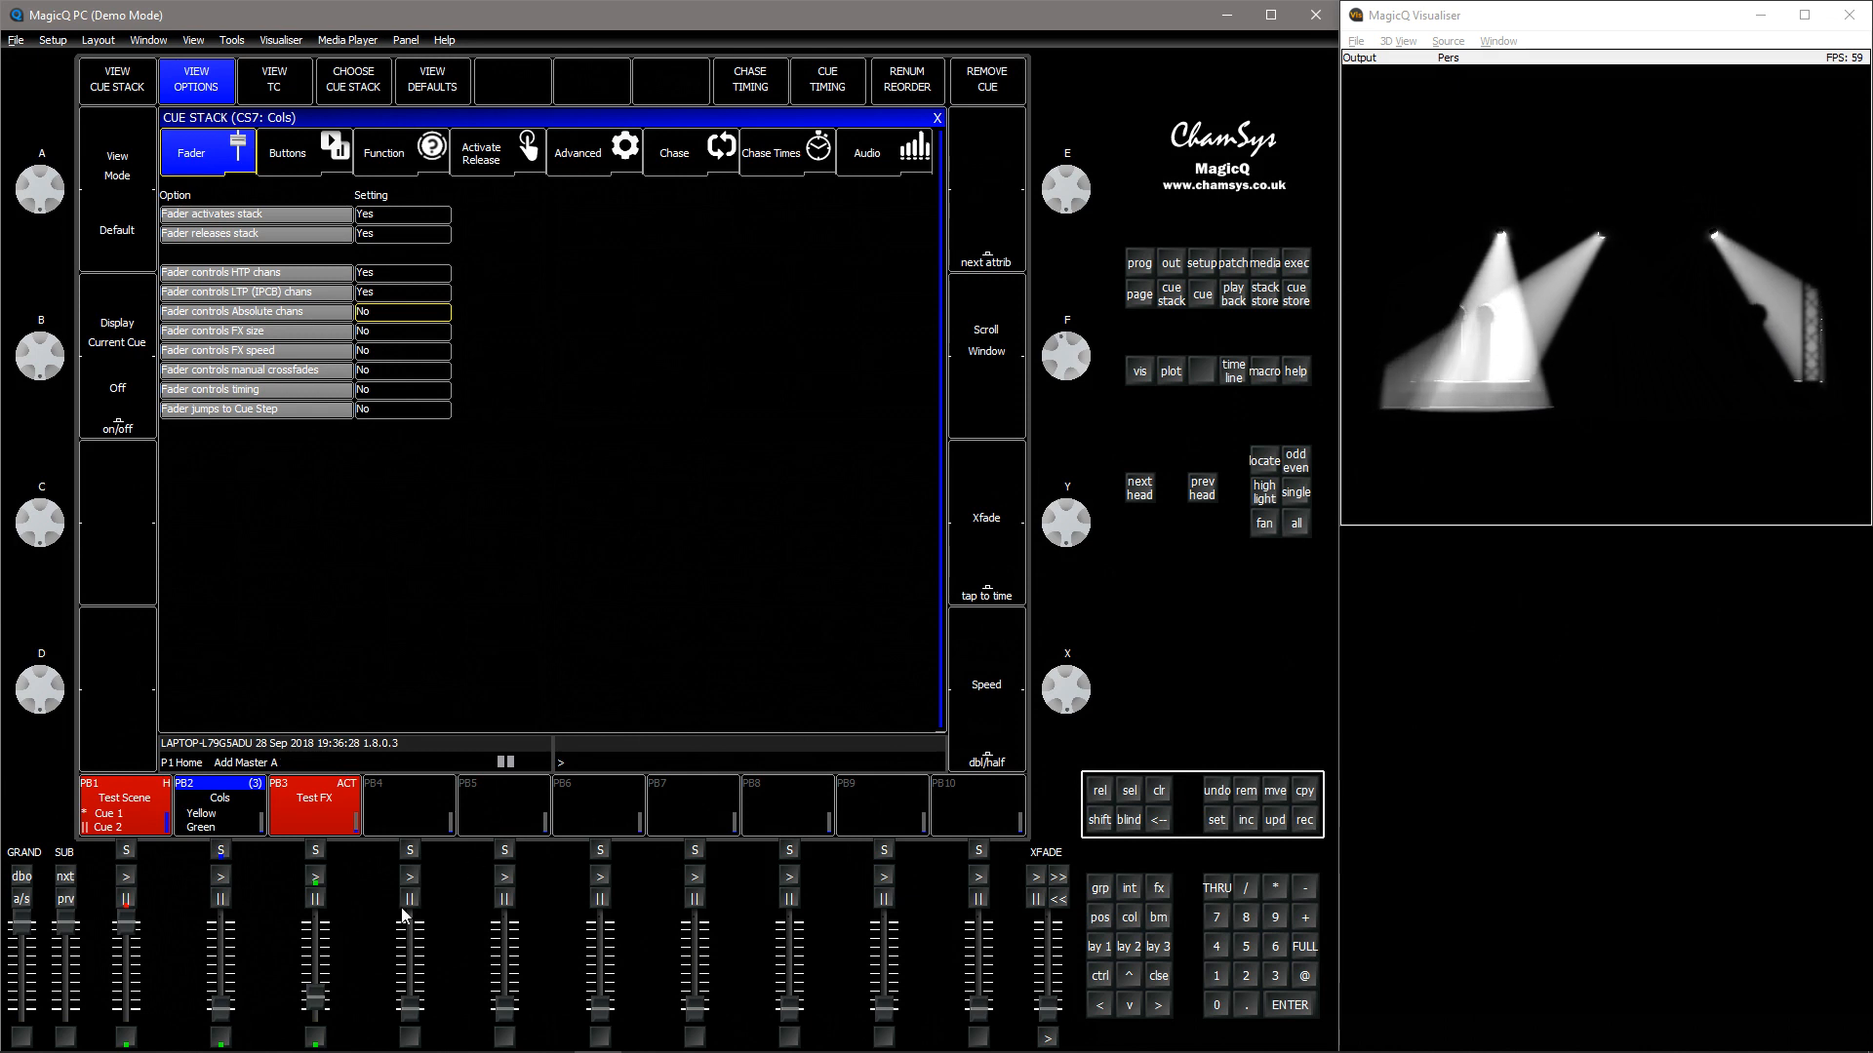
left_click_drag(315, 997, 316, 1016)
Set Fader controls FX size to Yes and select playback 3's Test FX cue stack
left_click(366, 330)
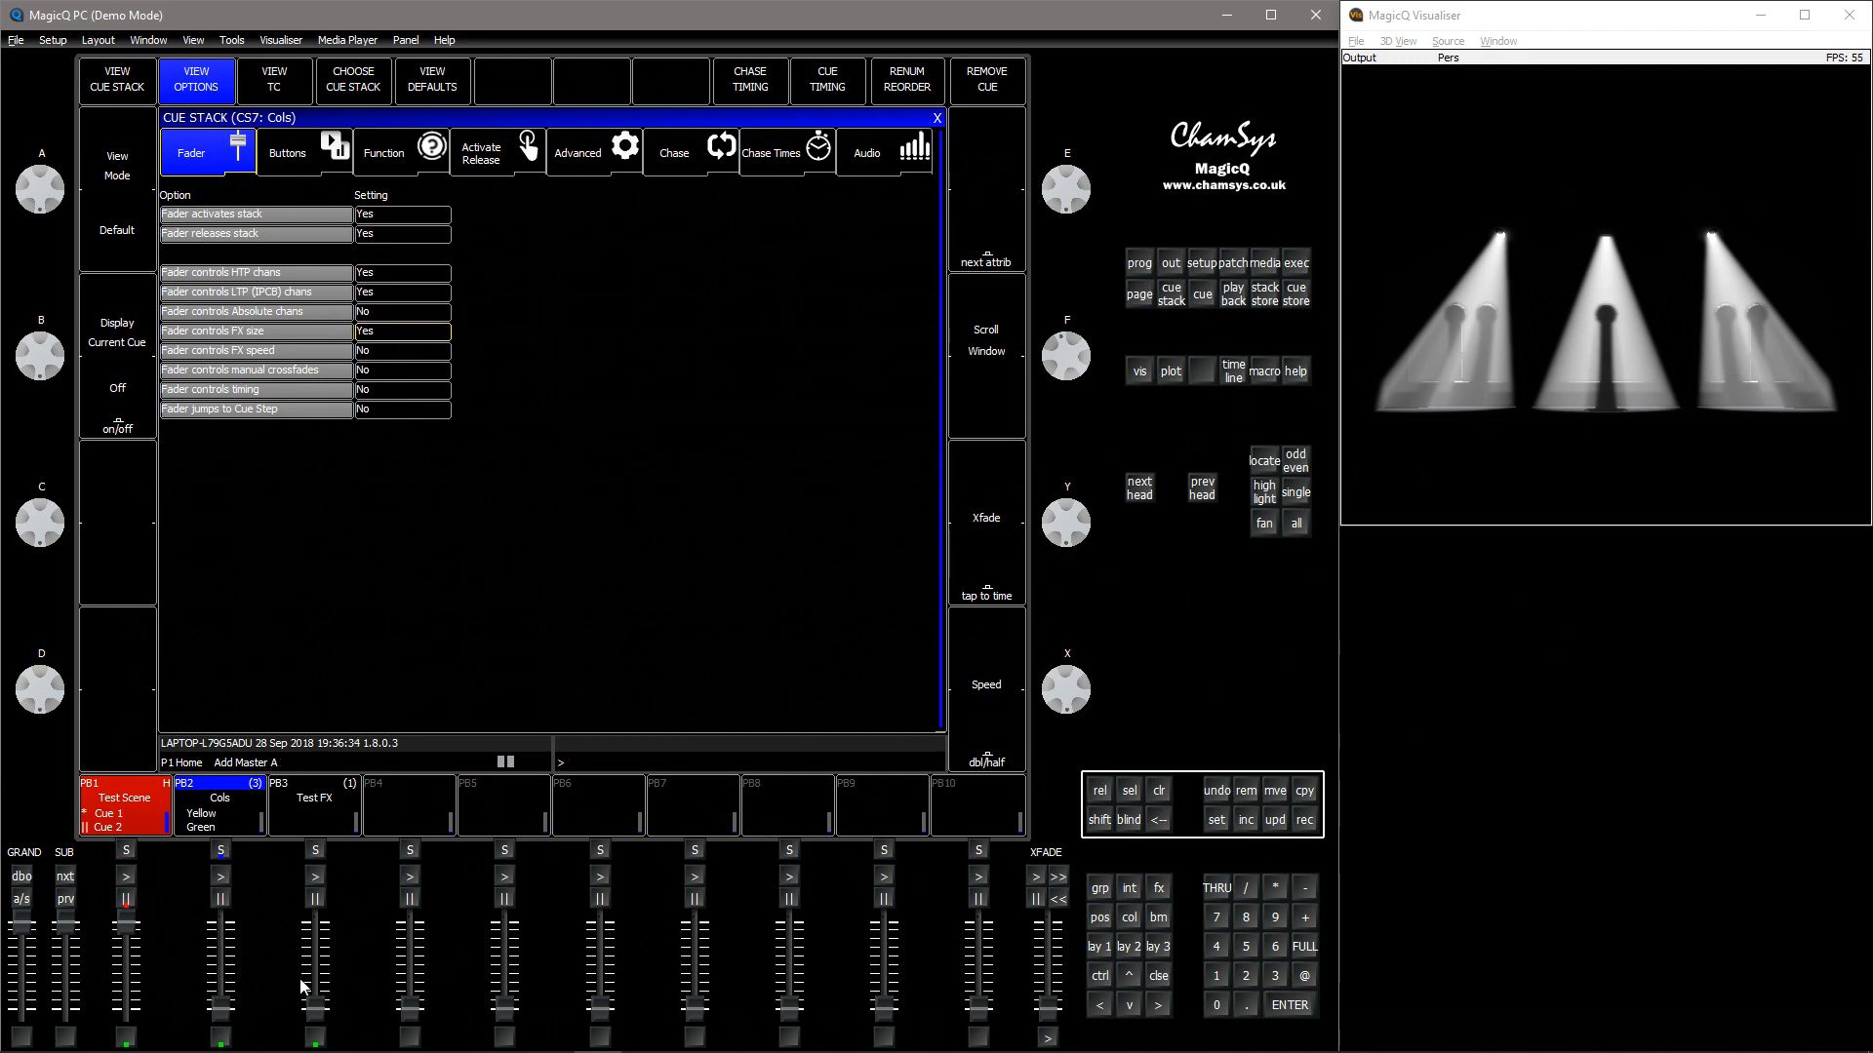
left_click_drag(320, 1020, 325, 1024)
left_click(319, 853)
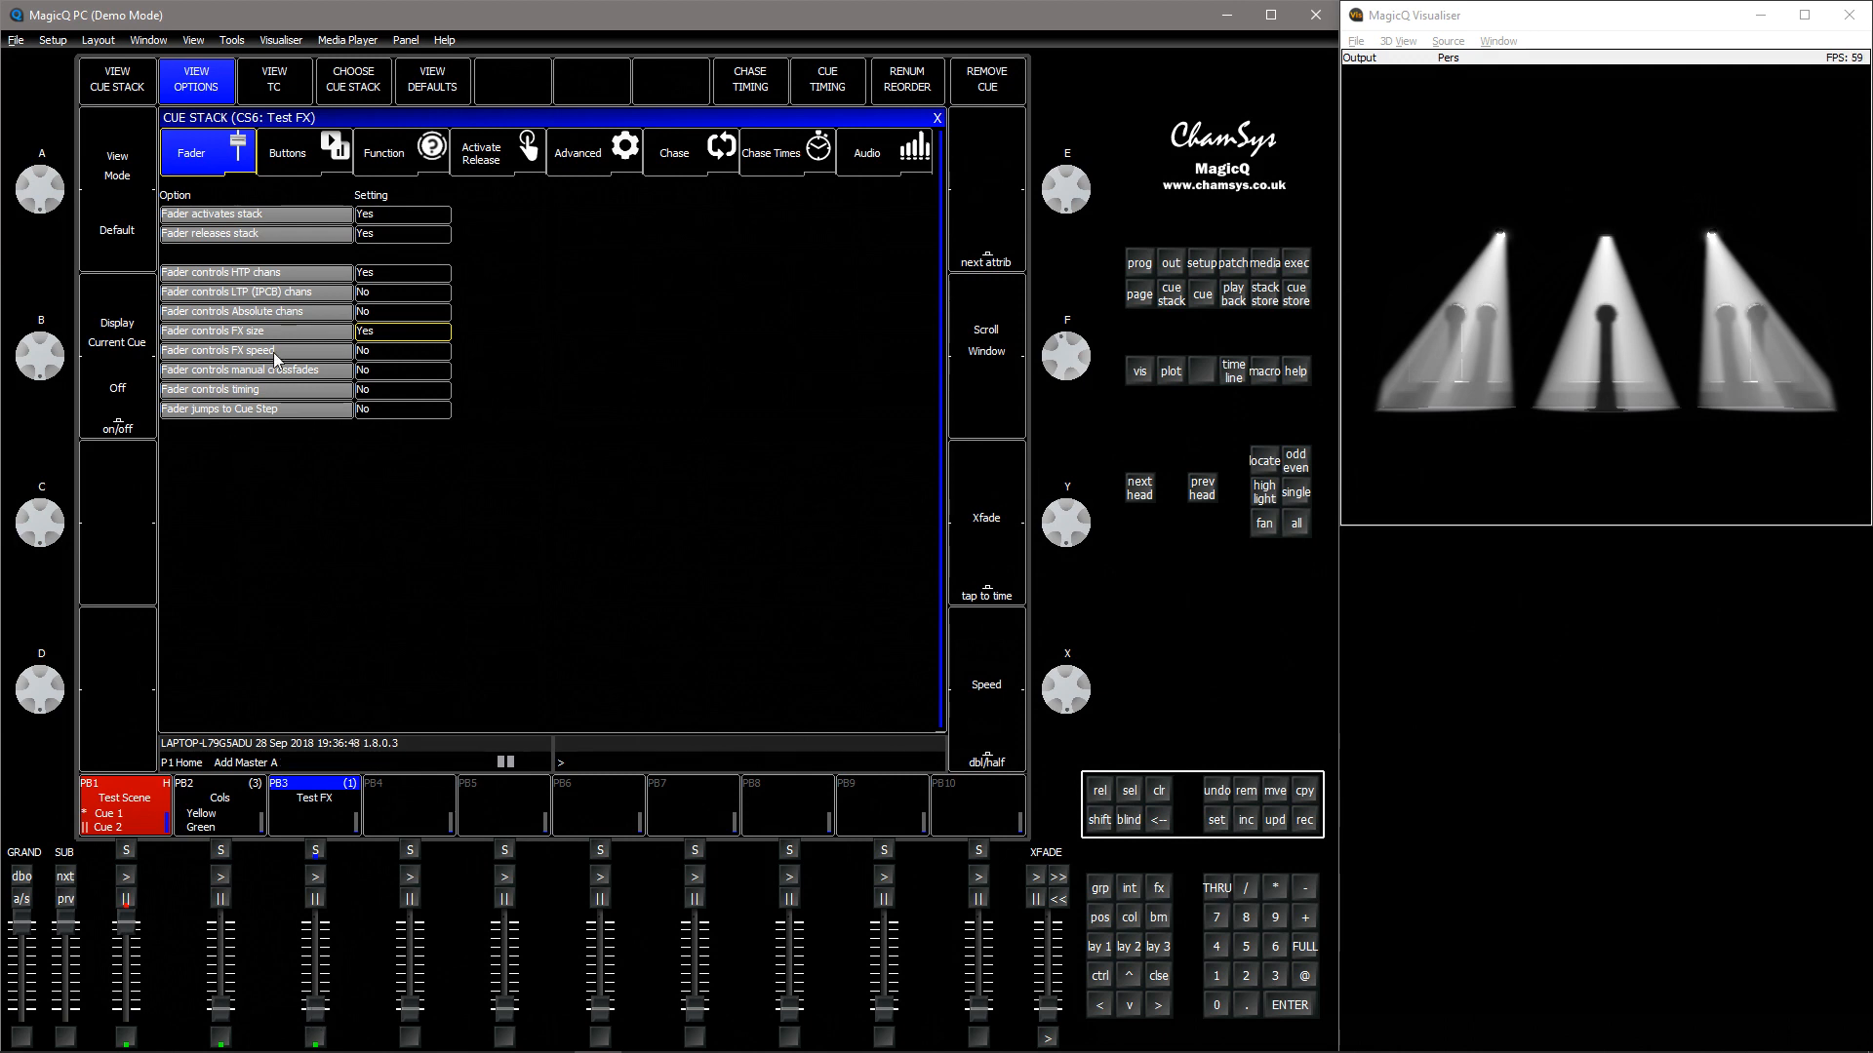
Raise playback 3's fader to run Test FX and lower it again
left_click_drag(315, 1007, 337, 917)
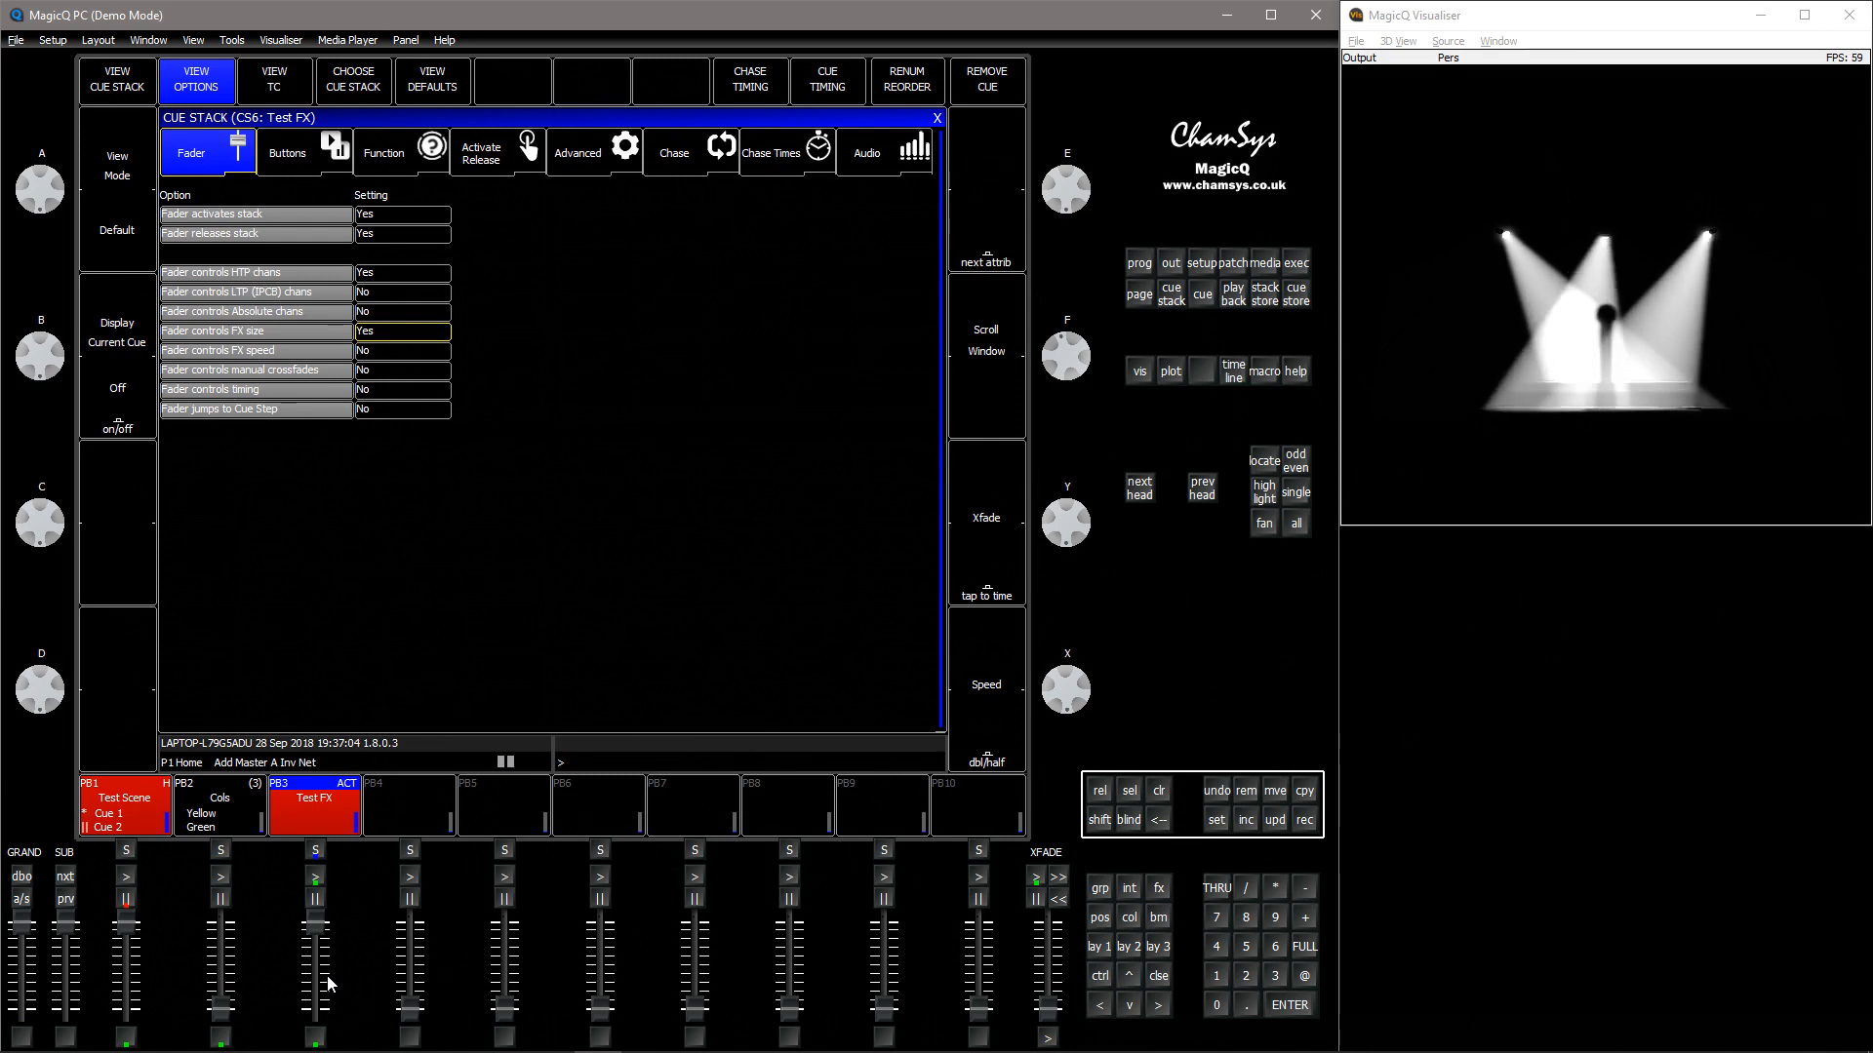
left_click_drag(320, 926, 317, 1010)
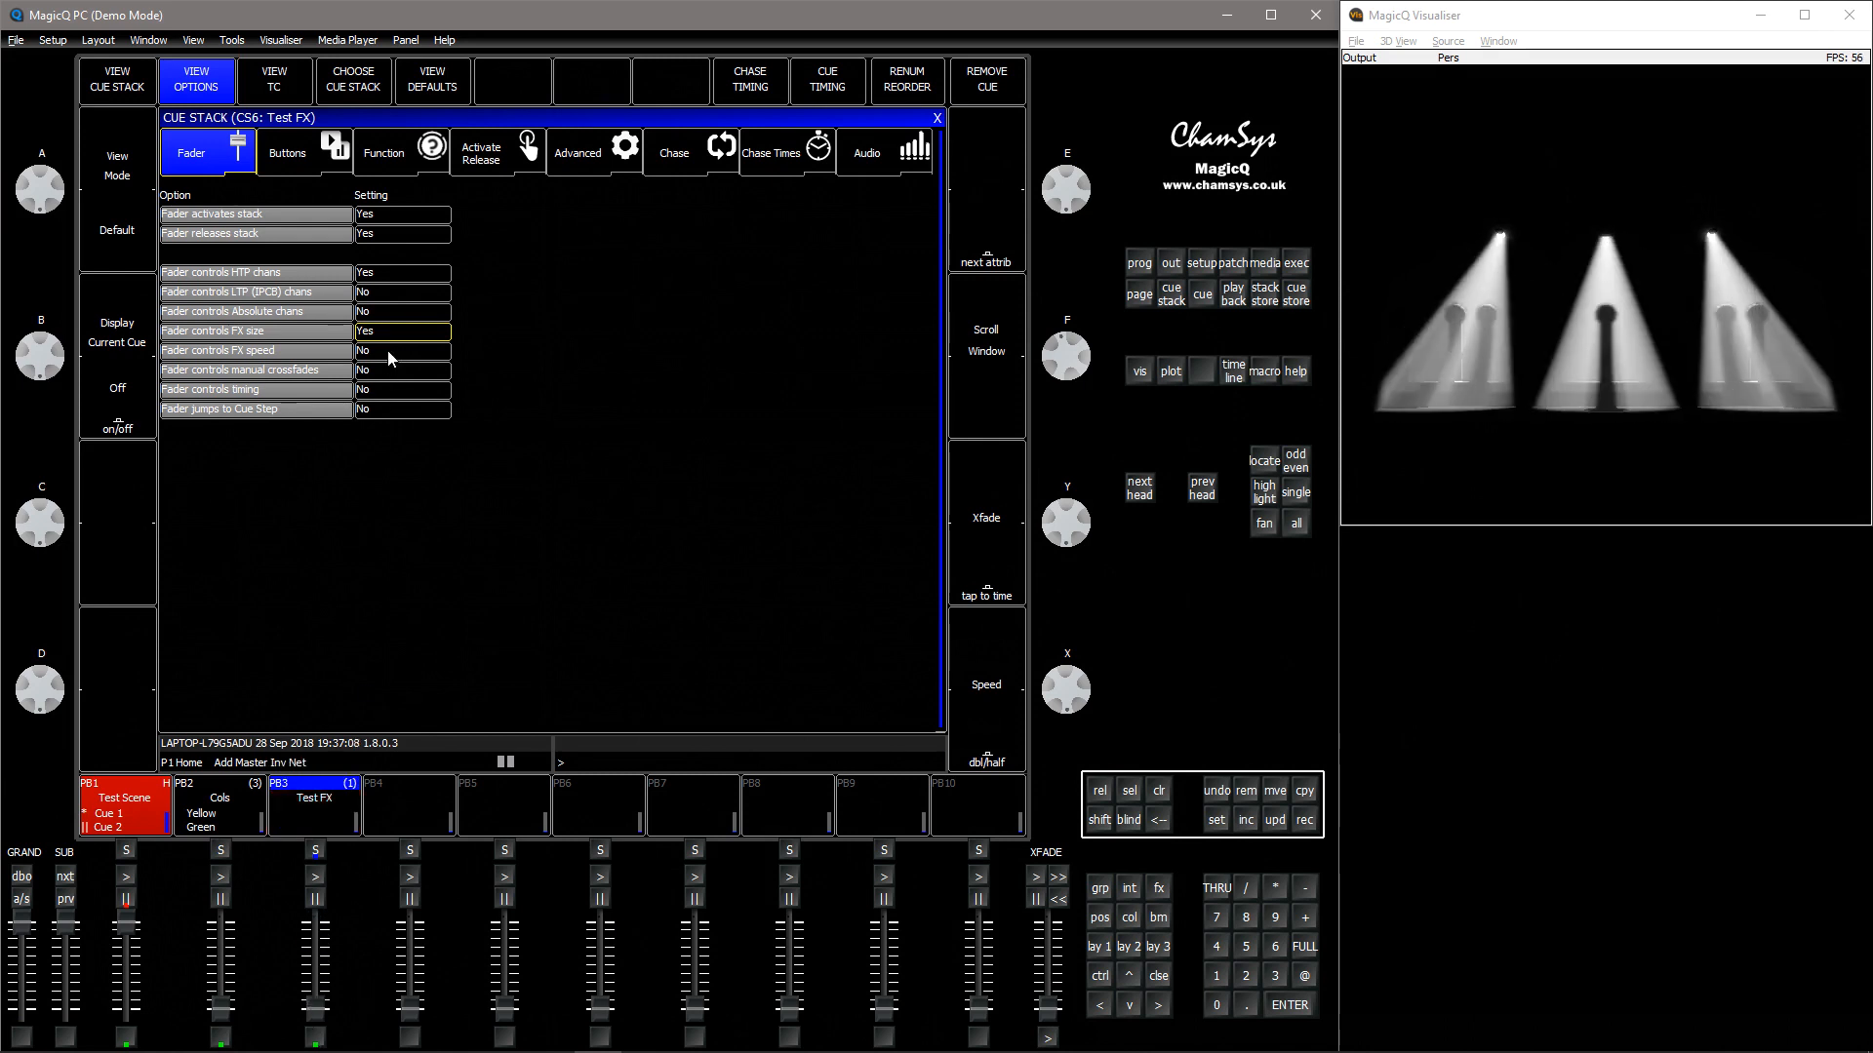
Set Fader controls FX size to No and Fader controls FX speed to Yes for Test FX
left_click_drag(390, 340, 390, 352)
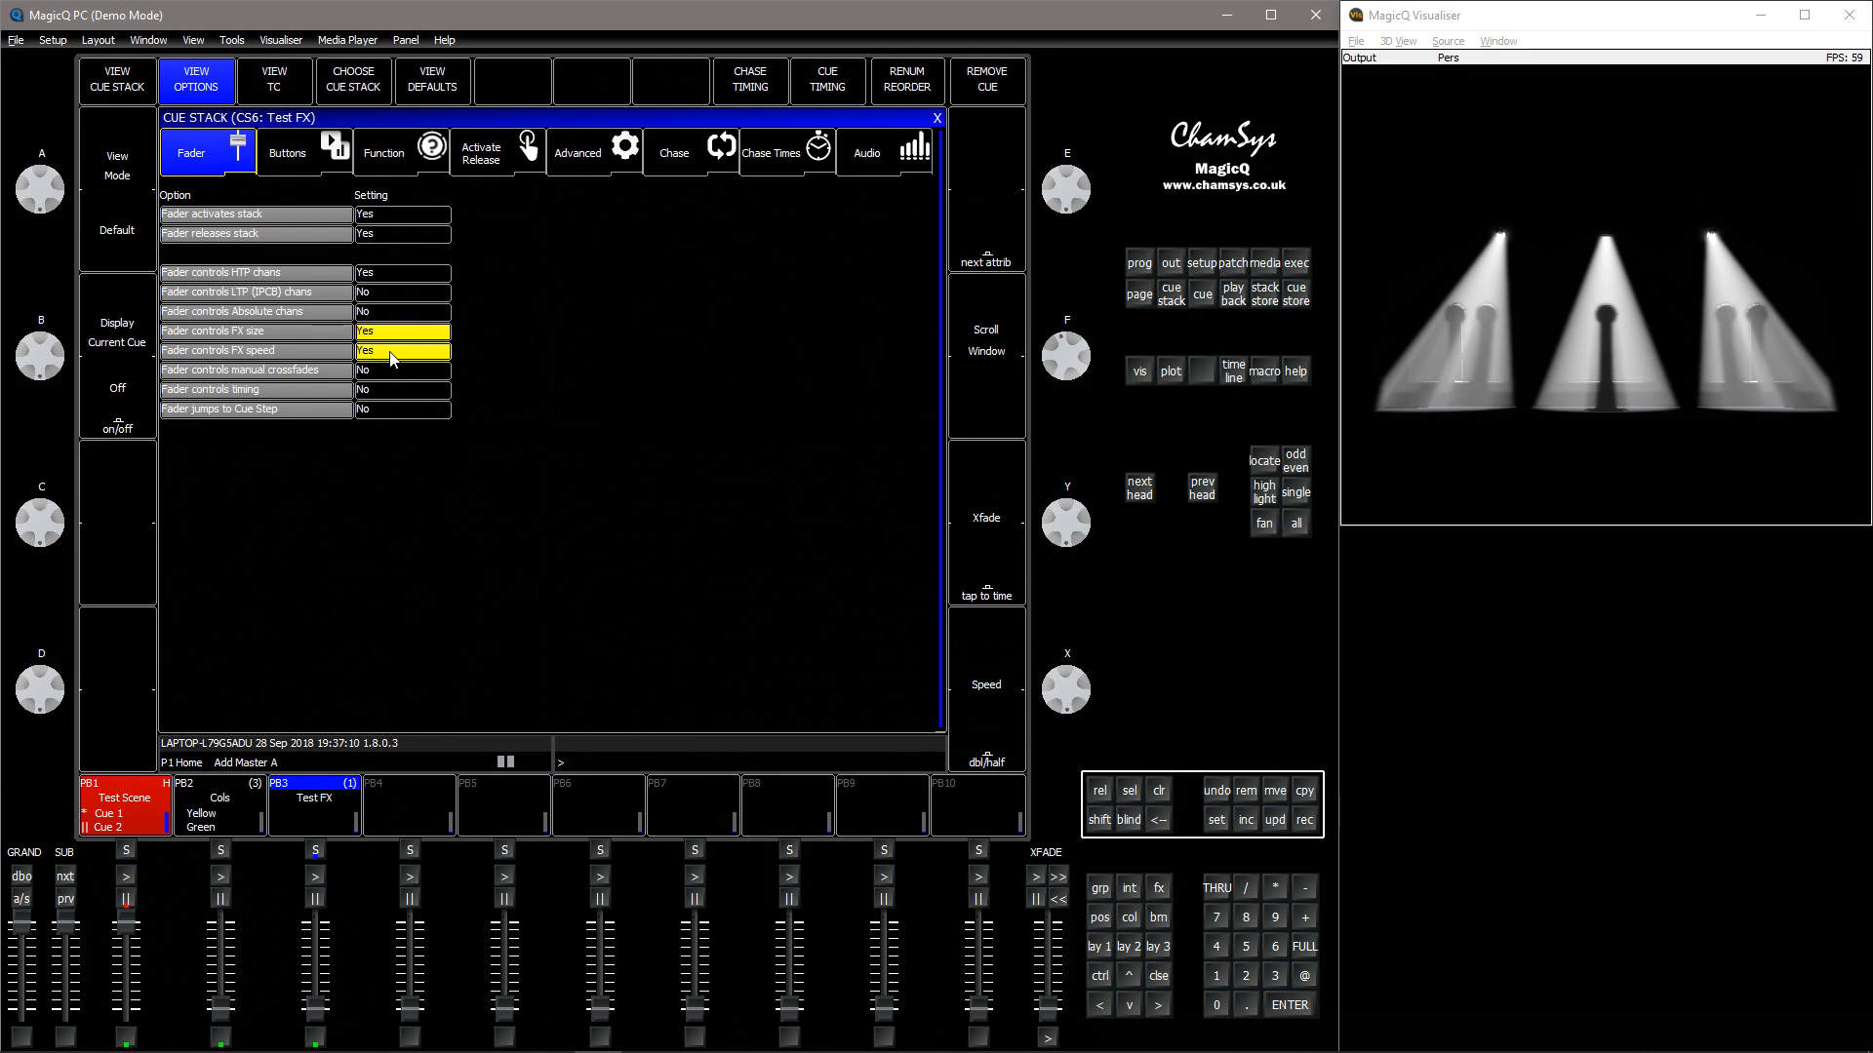
key("Return")
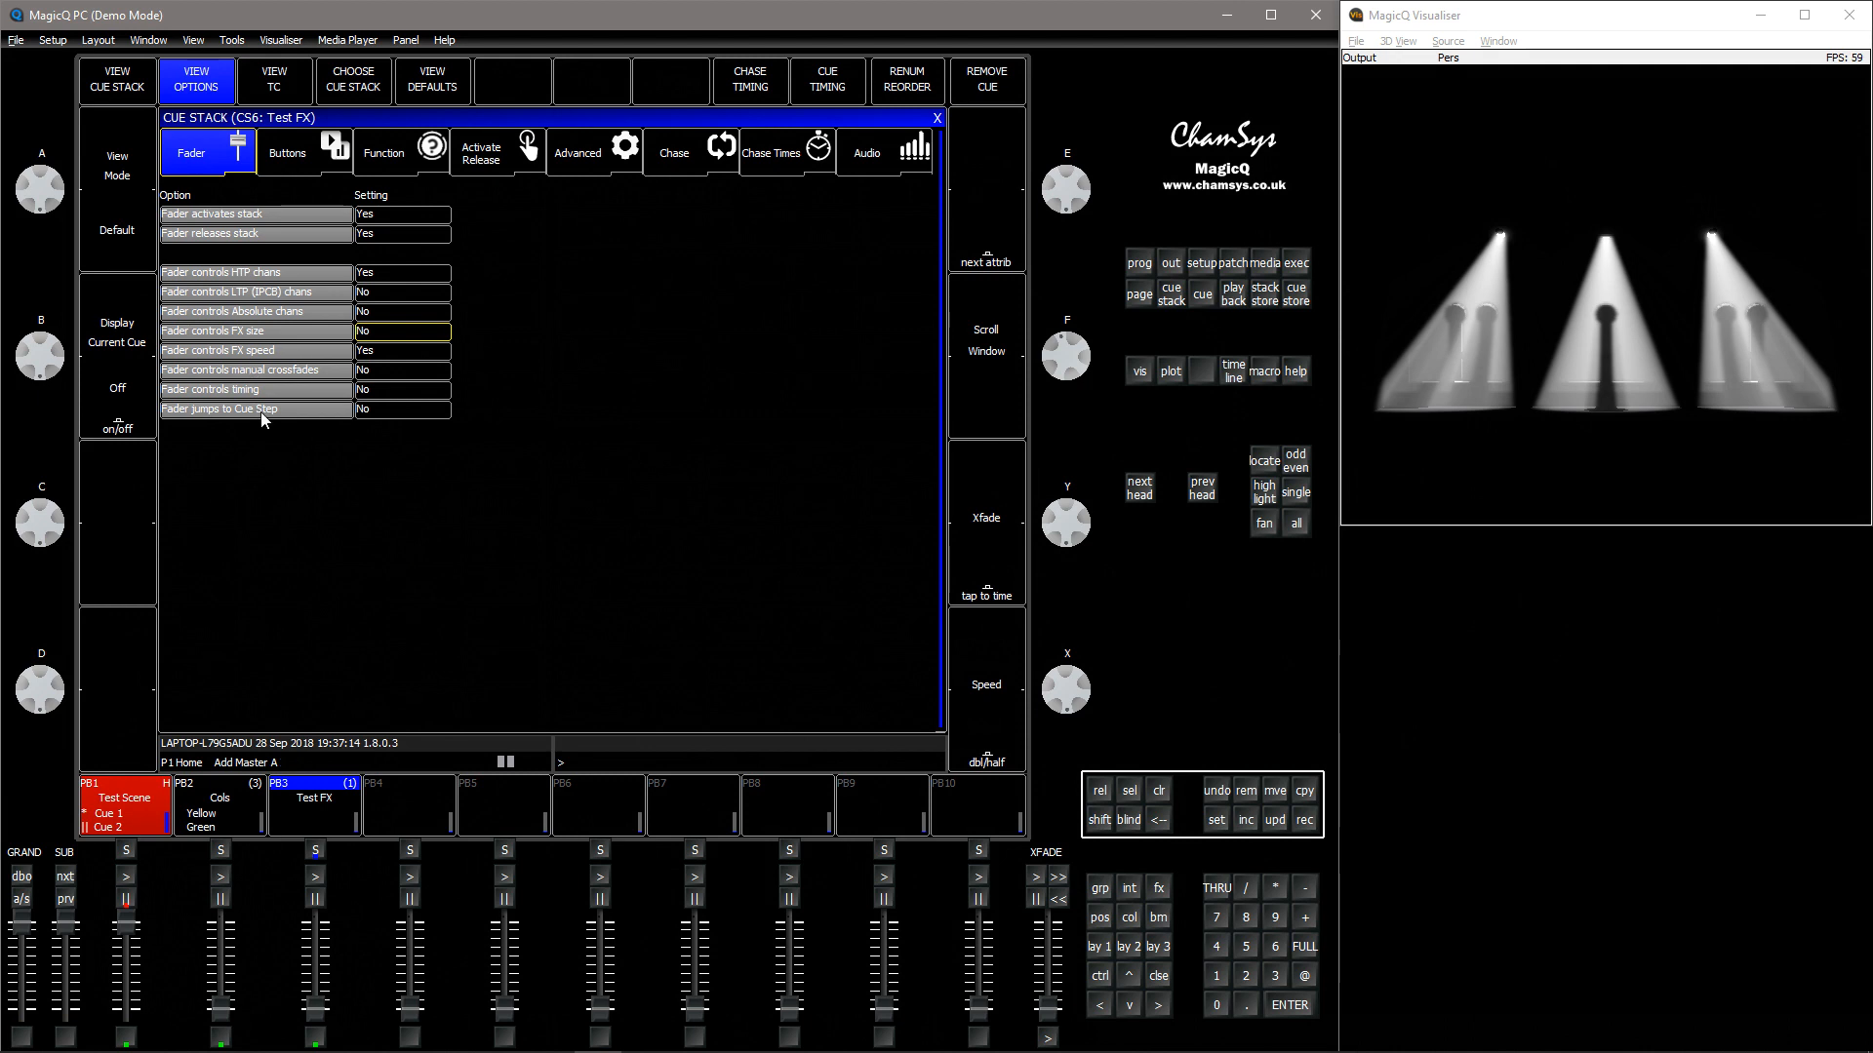
Raise and lower playback 3's fader to test Test FX with fader-controlled FX speed
left_click(319, 1016)
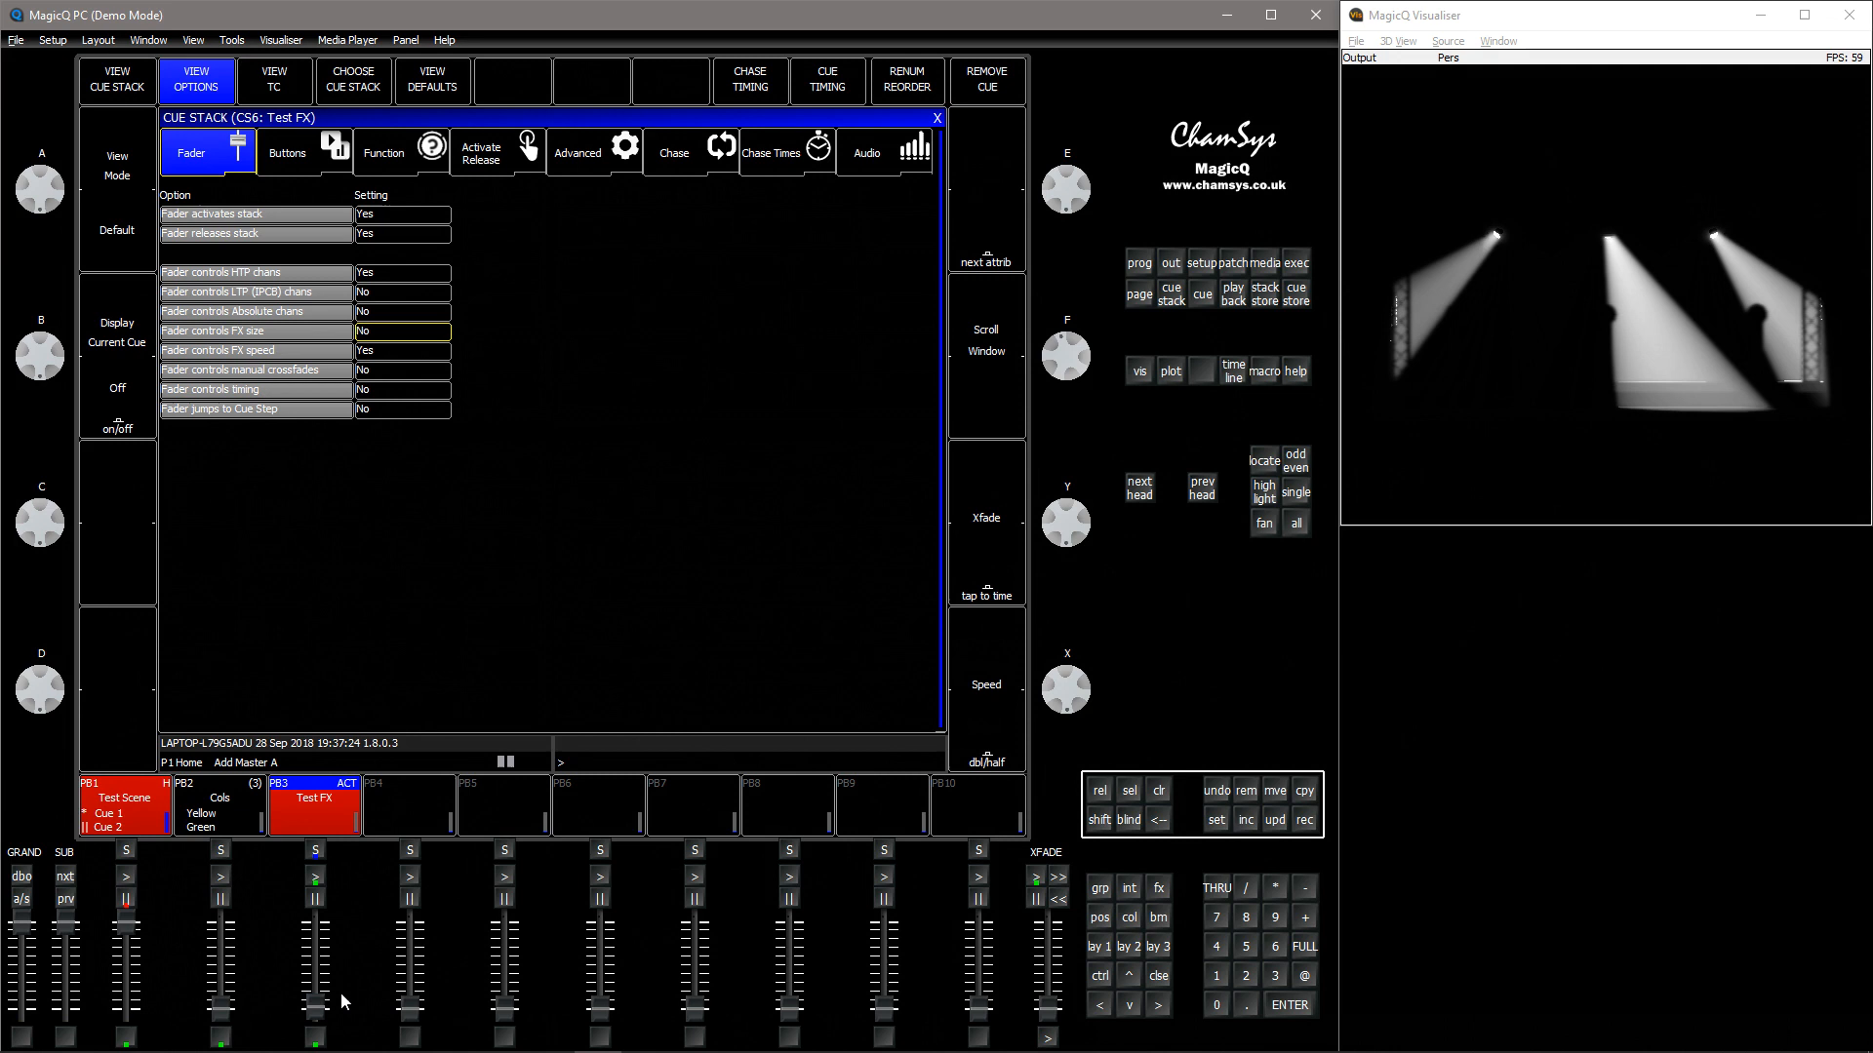
mouse_move(320, 1014)
left_mouse_down()
mouse_move(330, 922)
mouse_move(332, 1030)
left_mouse_up()
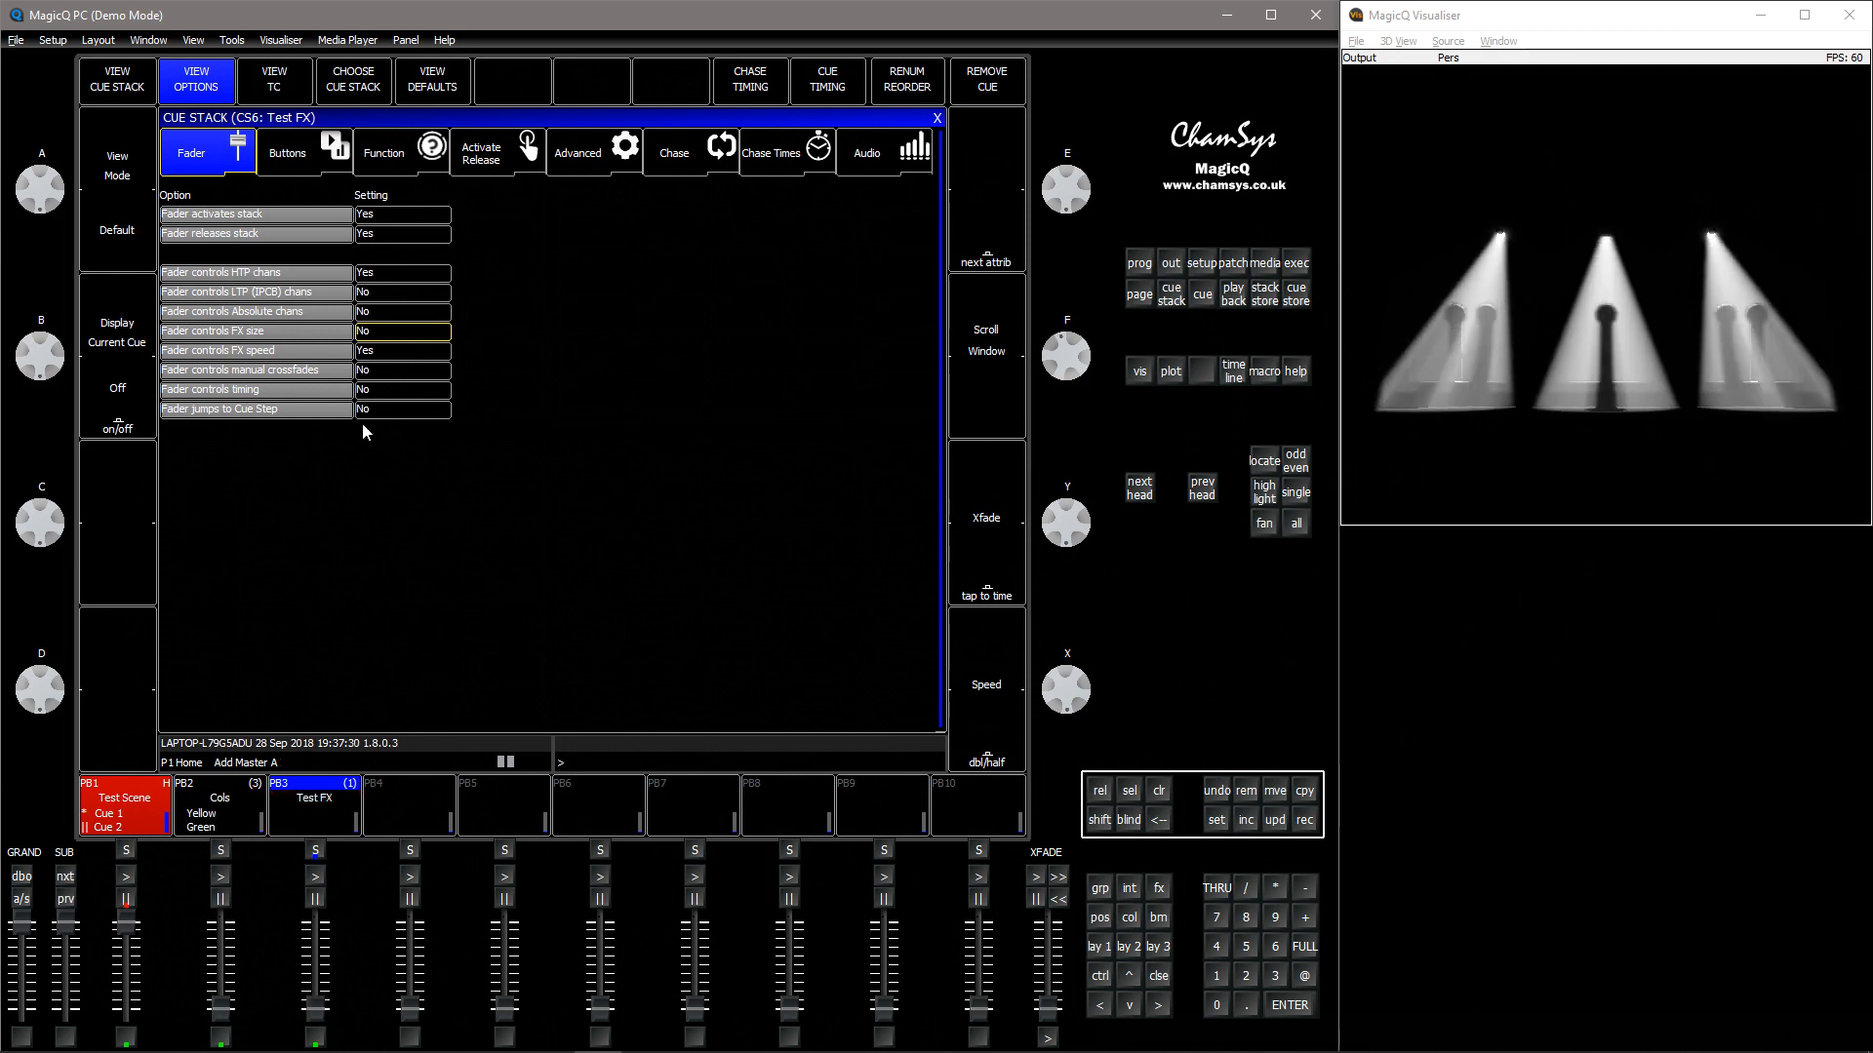
Set both Fader controls FX size and Fader controls FX speed to Yes and test Test FX on playback 3's fader
left_click_drag(388, 333, 388, 353)
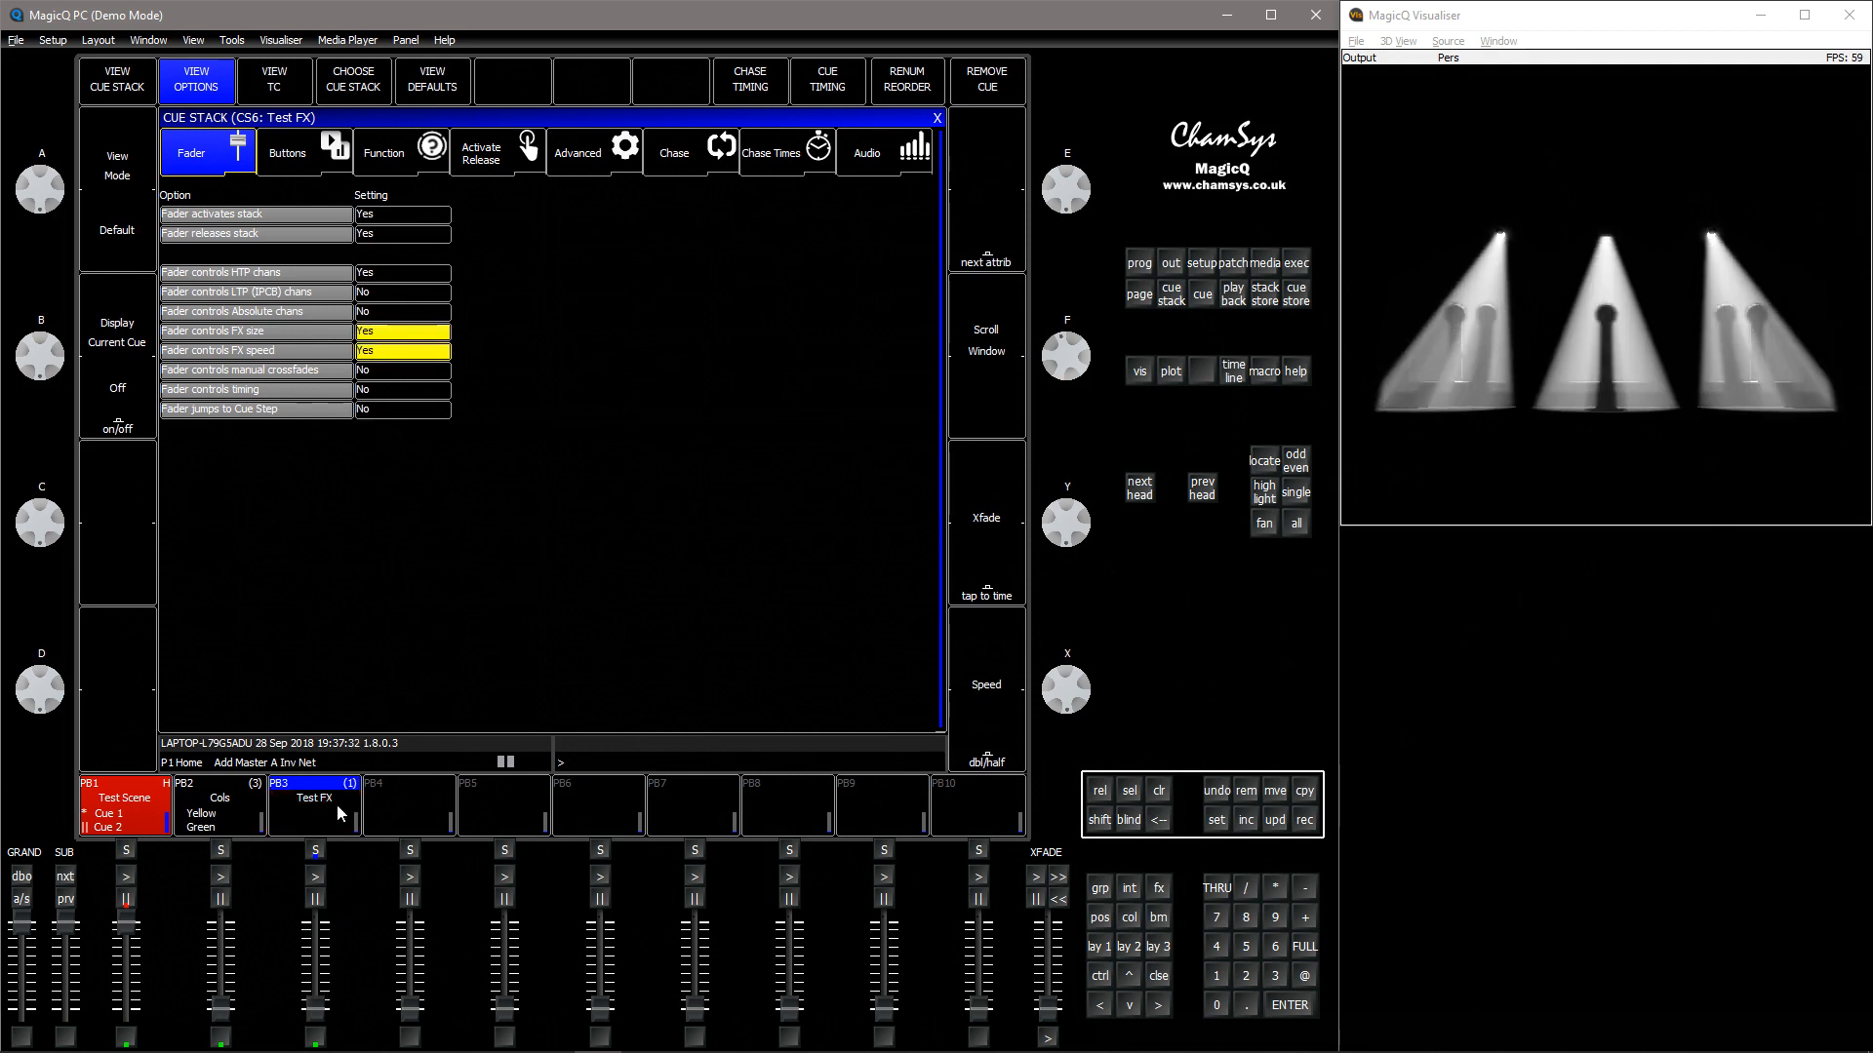
left_click_drag(315, 1029, 328, 913)
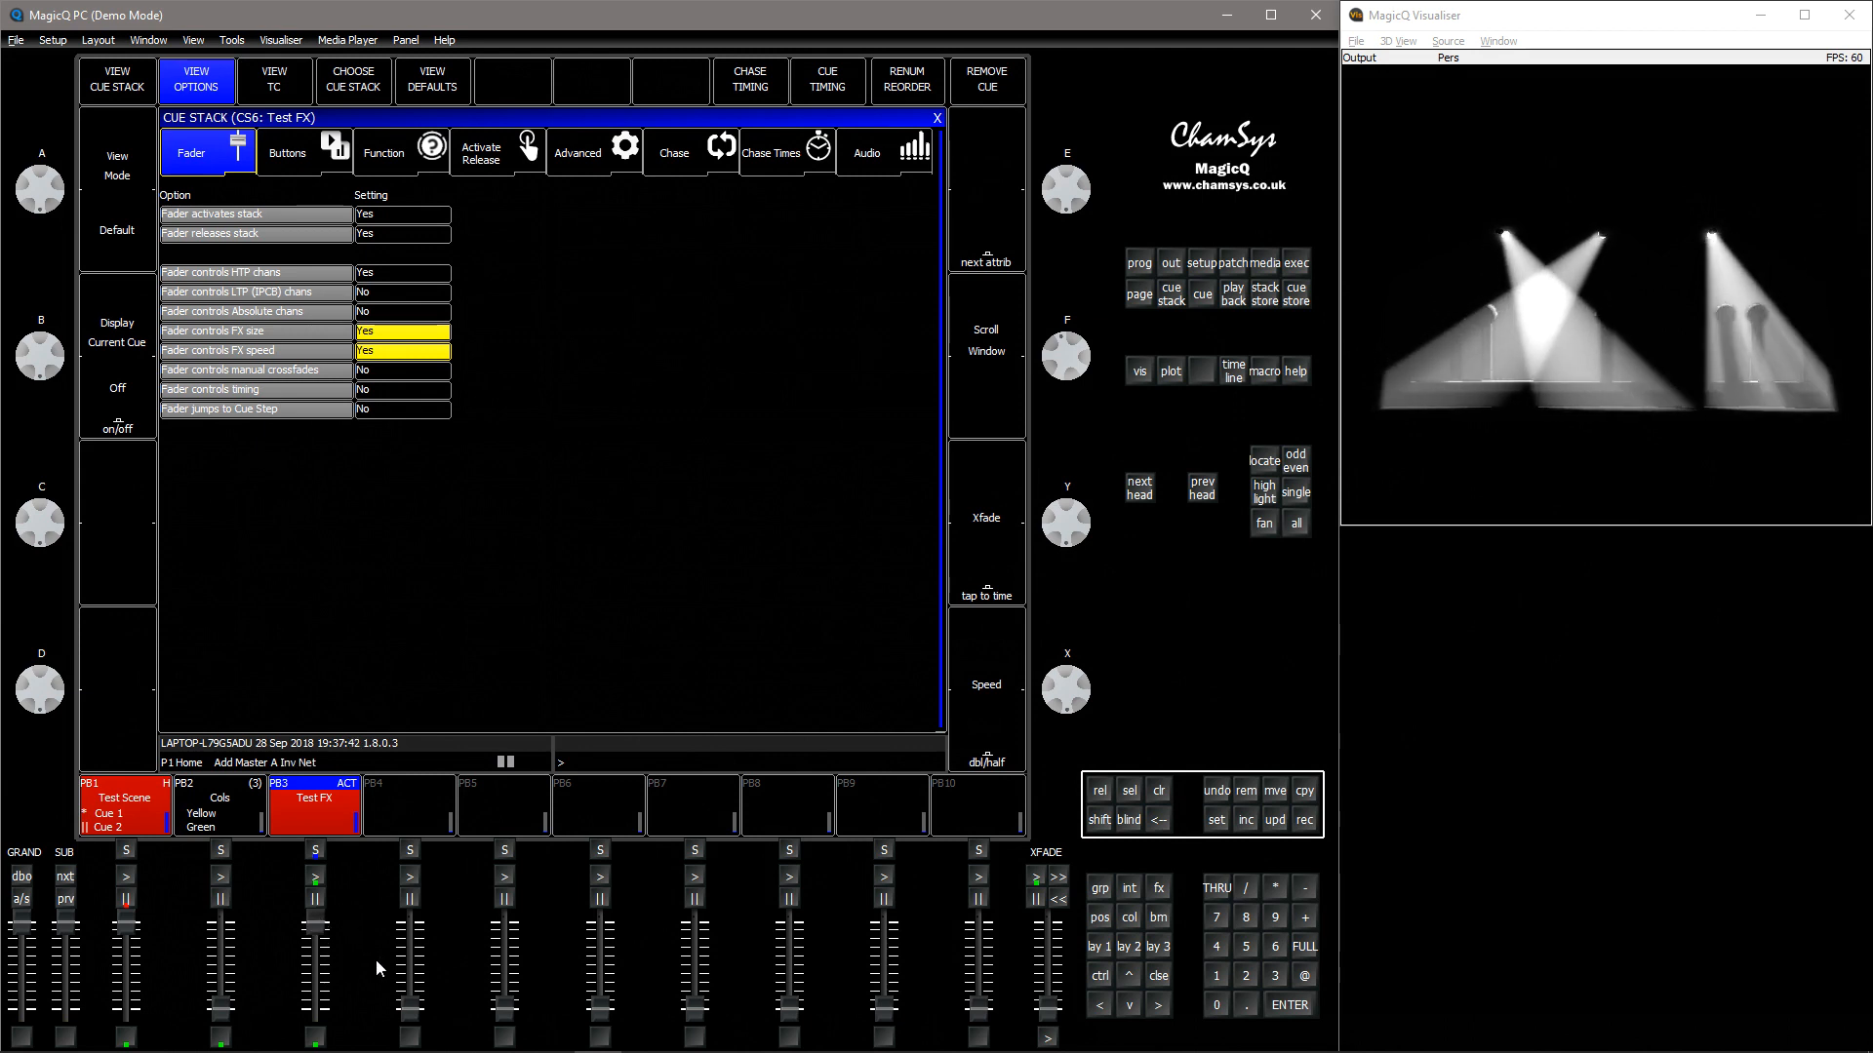
left_click_drag(318, 924, 322, 1043)
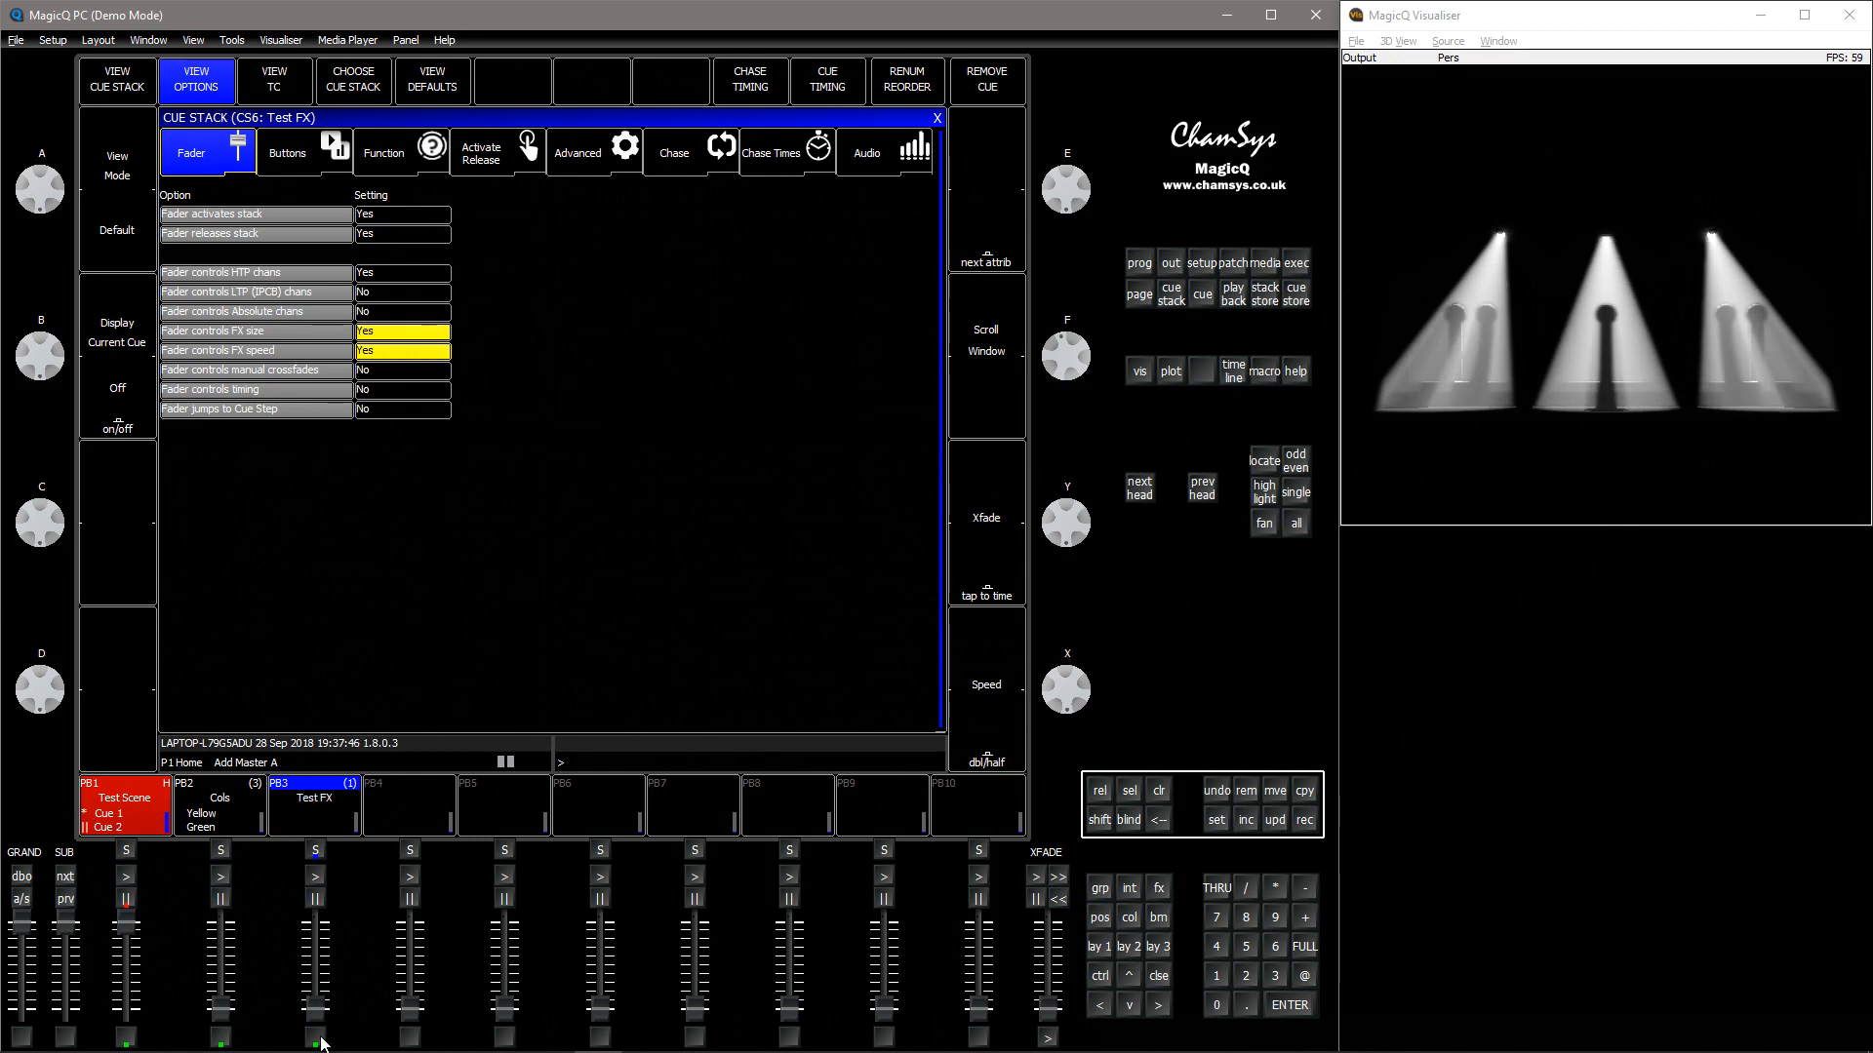
left_click(432, 358)
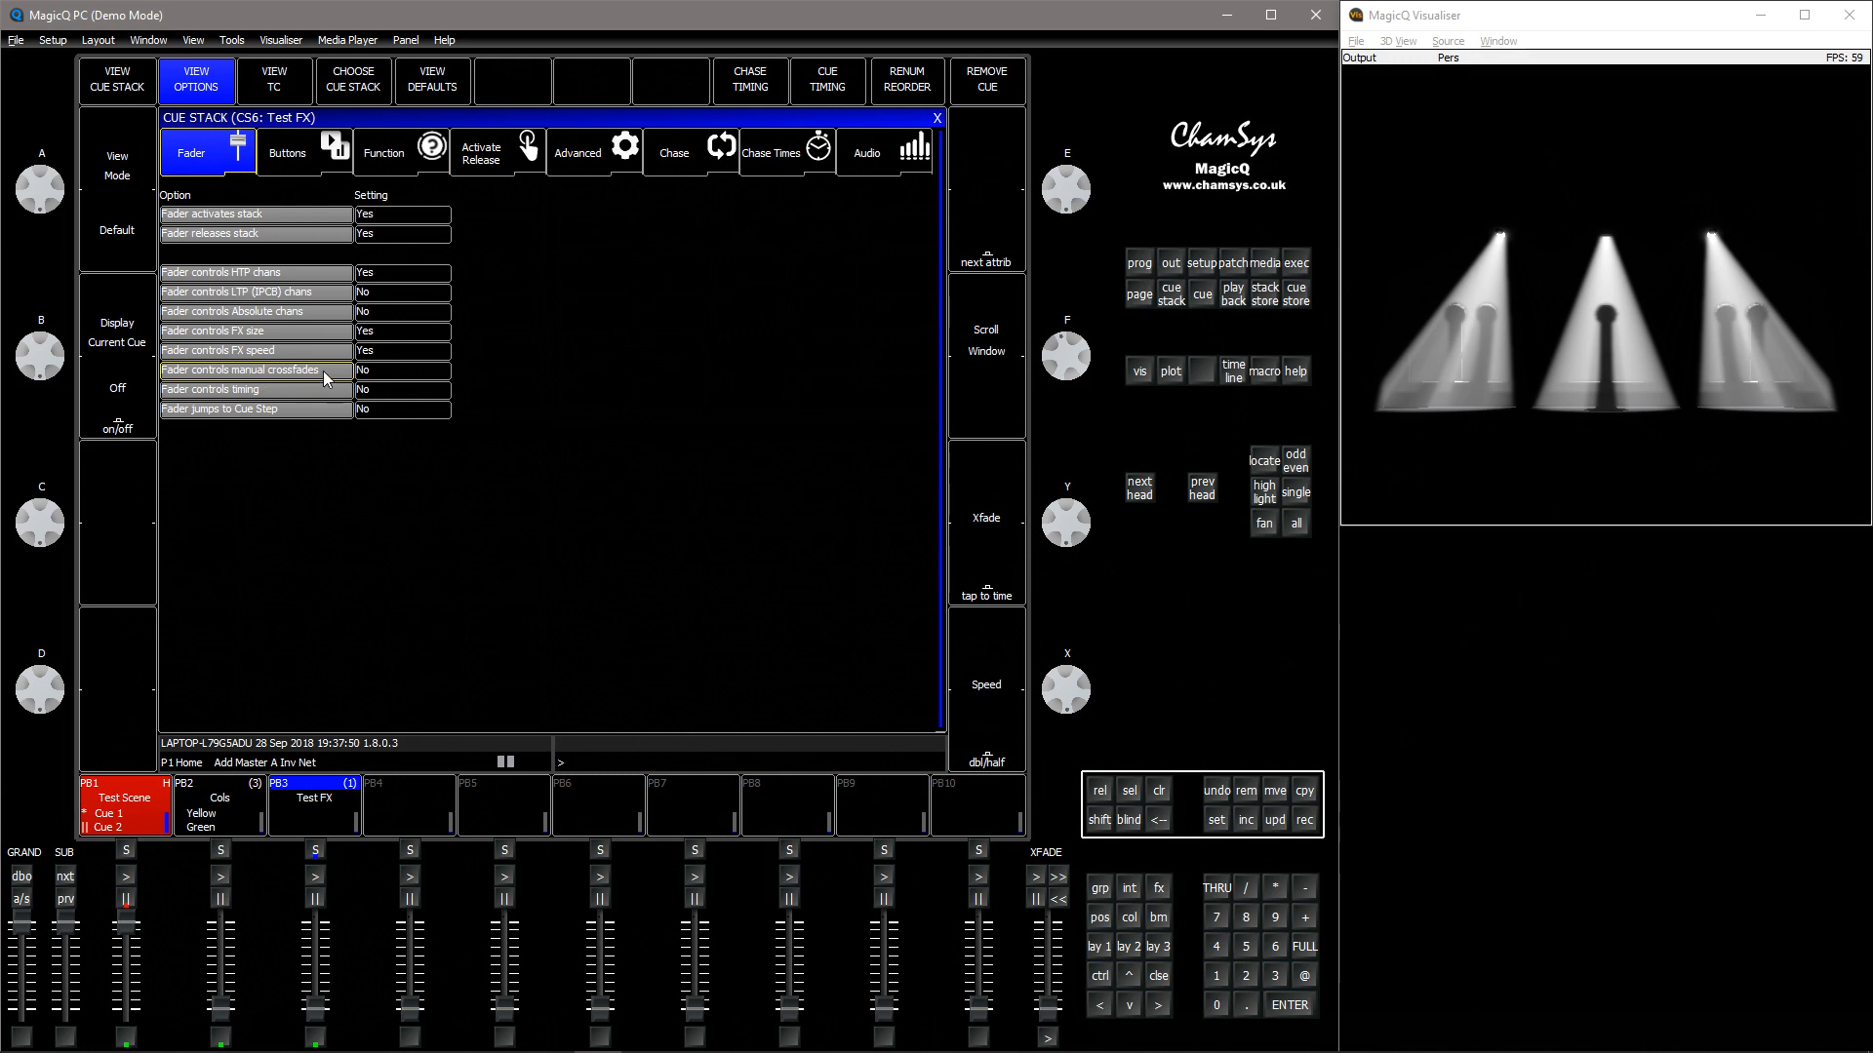
Set Test Scene's Fader controls manual crossfades to Yes and crossfade its cues with playback 1's fader
left_click(129, 852)
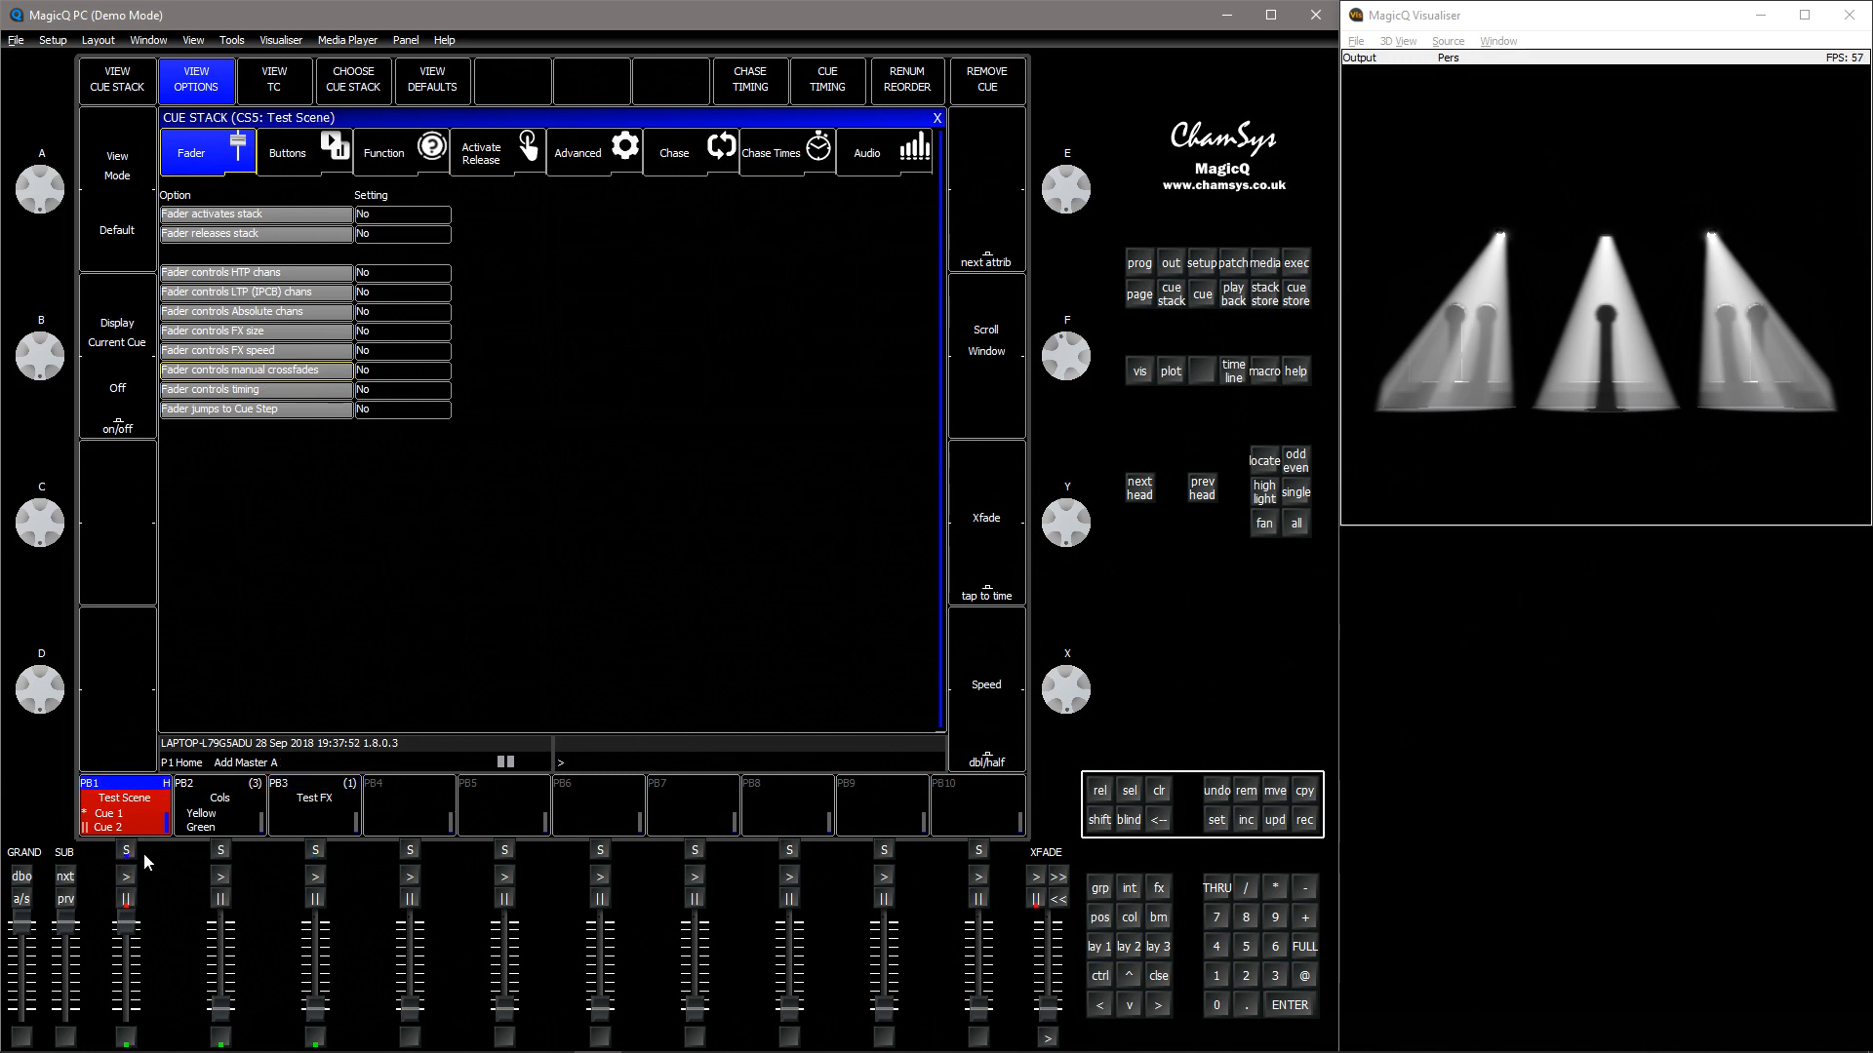
left_click(380, 374)
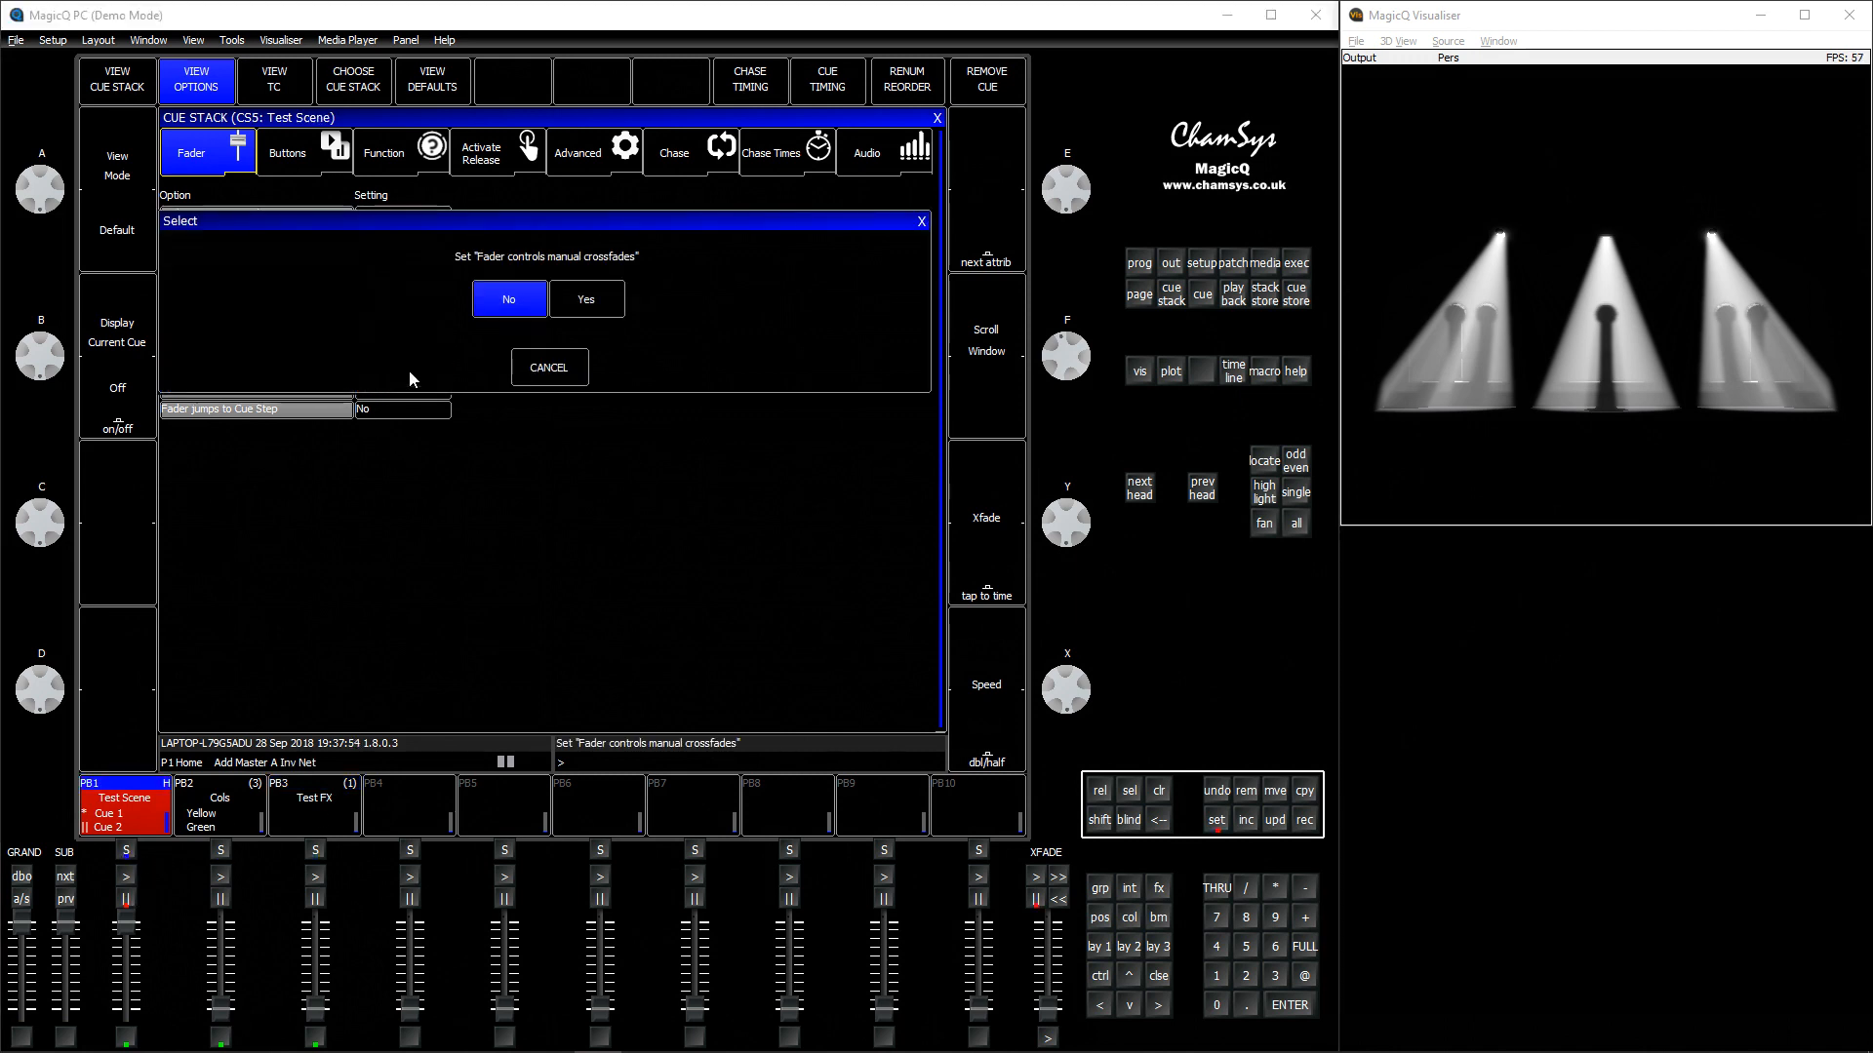
left_click(597, 307)
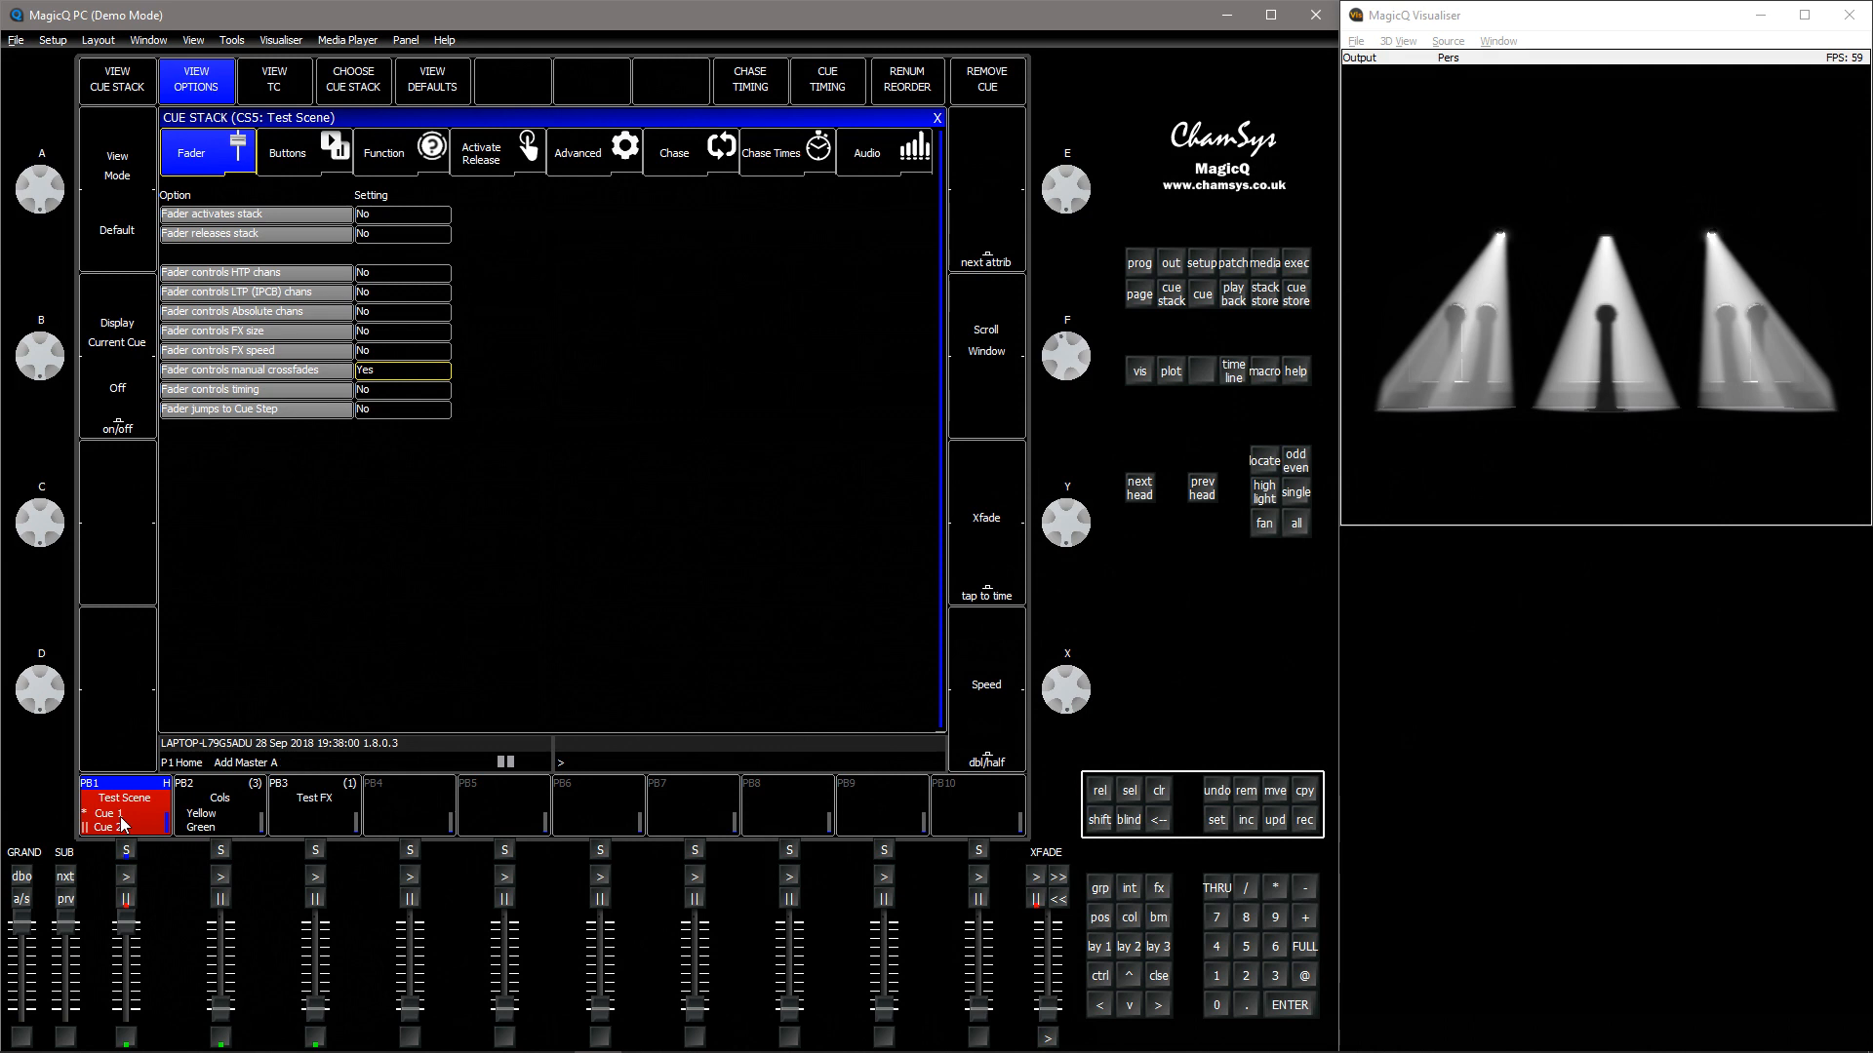
mouse_move(126, 924)
left_mouse_down()
mouse_move(128, 1014)
mouse_move(123, 920)
mouse_move(133, 997)
mouse_move(142, 929)
left_mouse_up()
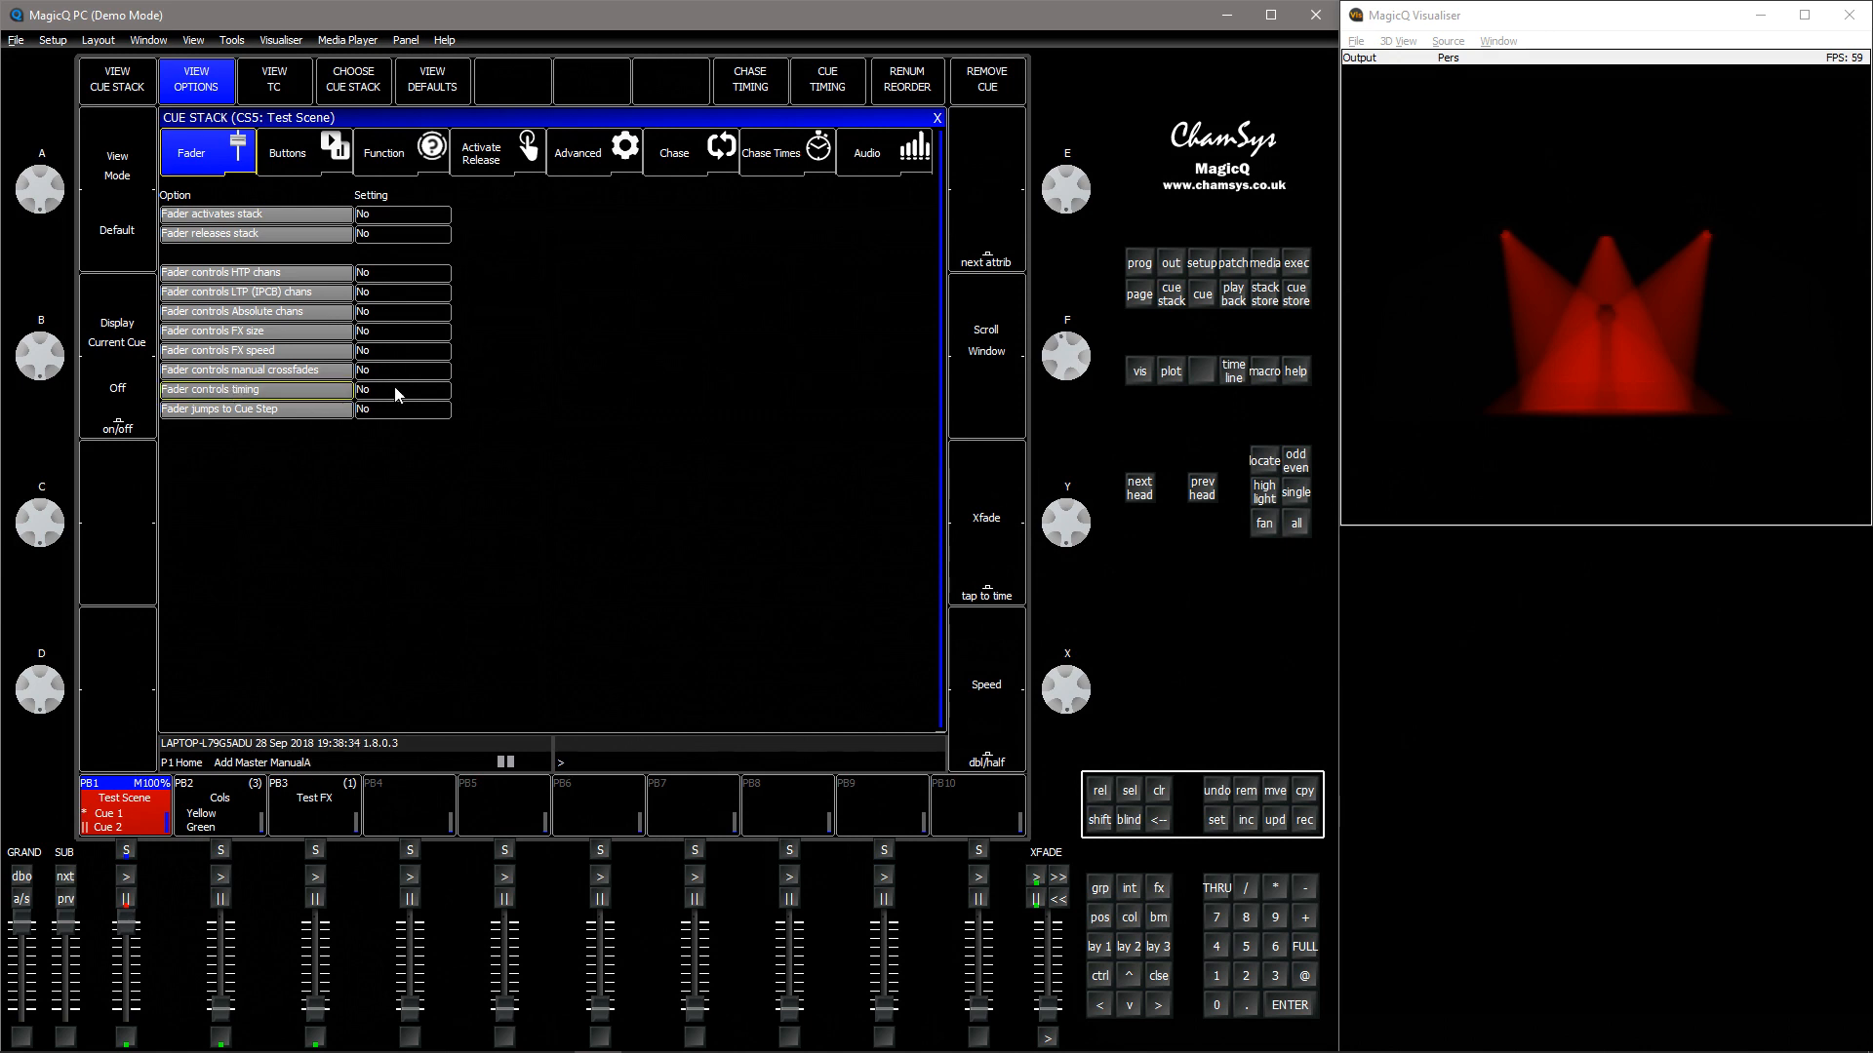
Switch Test Scene's cue stack to individual cue timing and set Fader controls timing to Yes
left_click(141, 83)
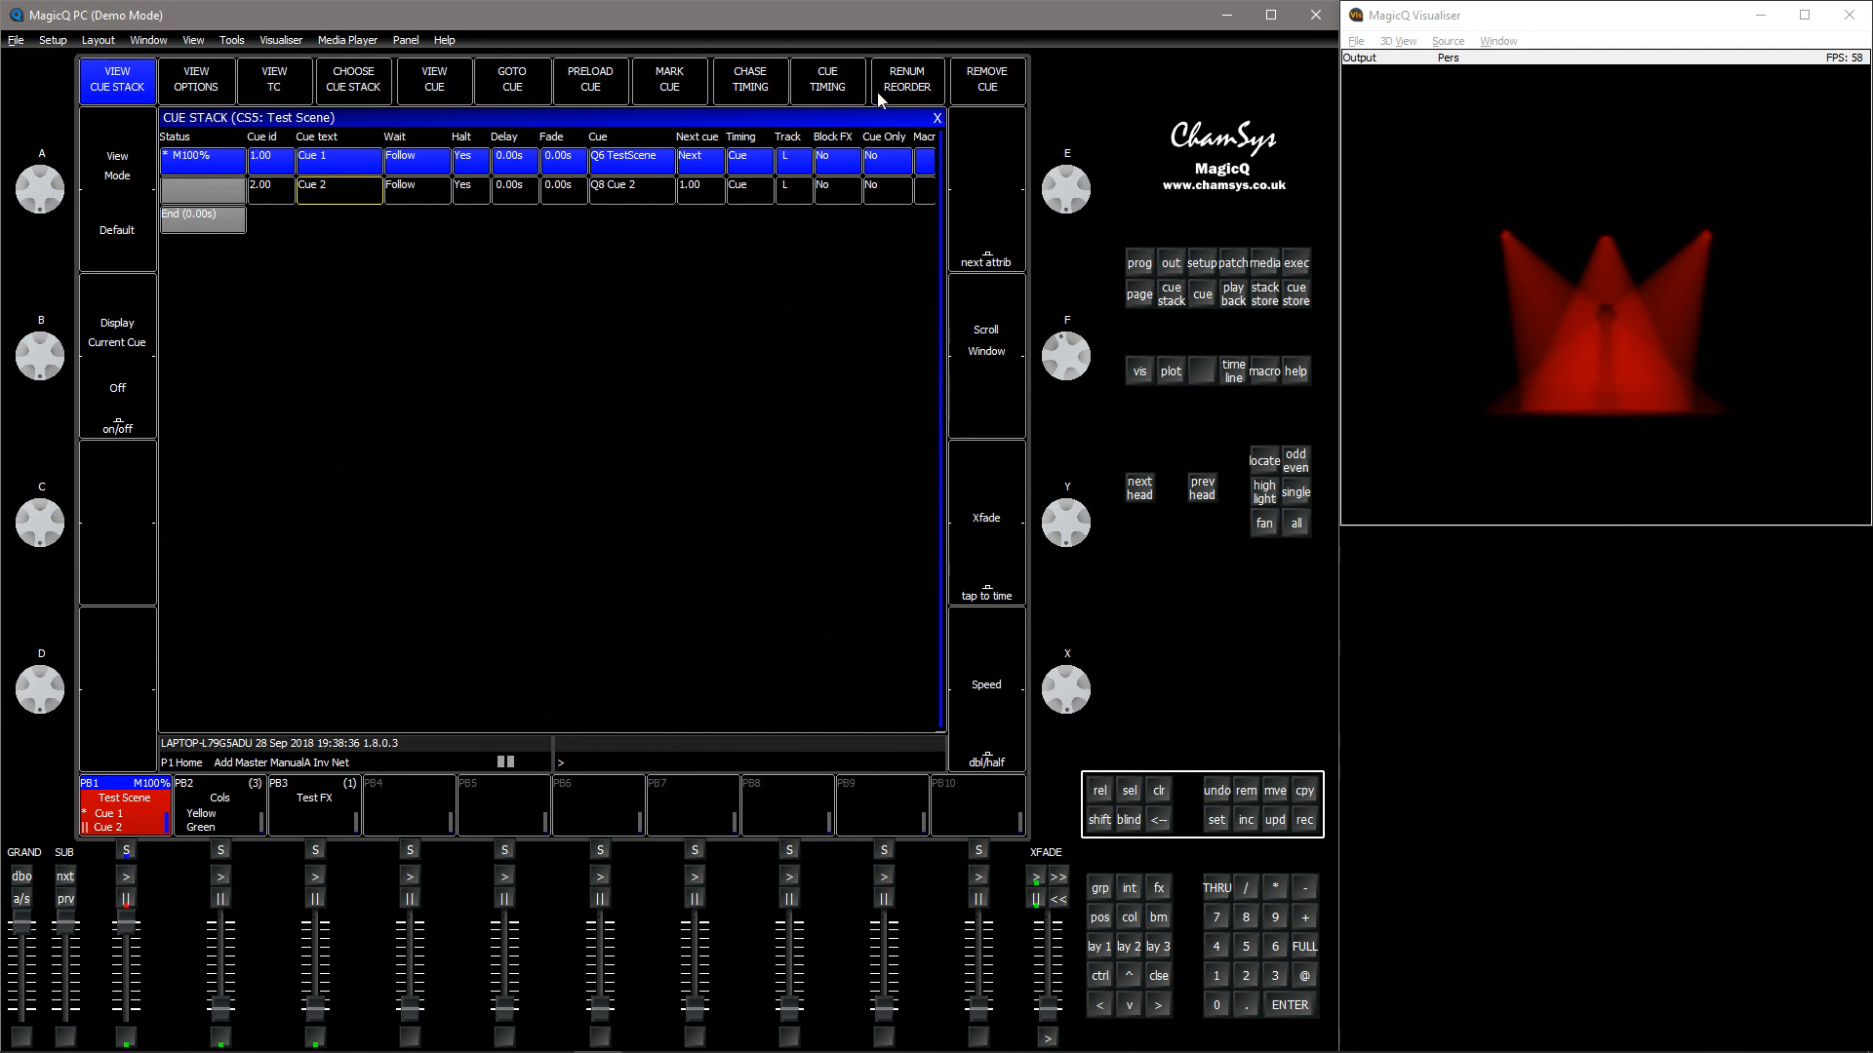
left_click(841, 88)
left_click(426, 310)
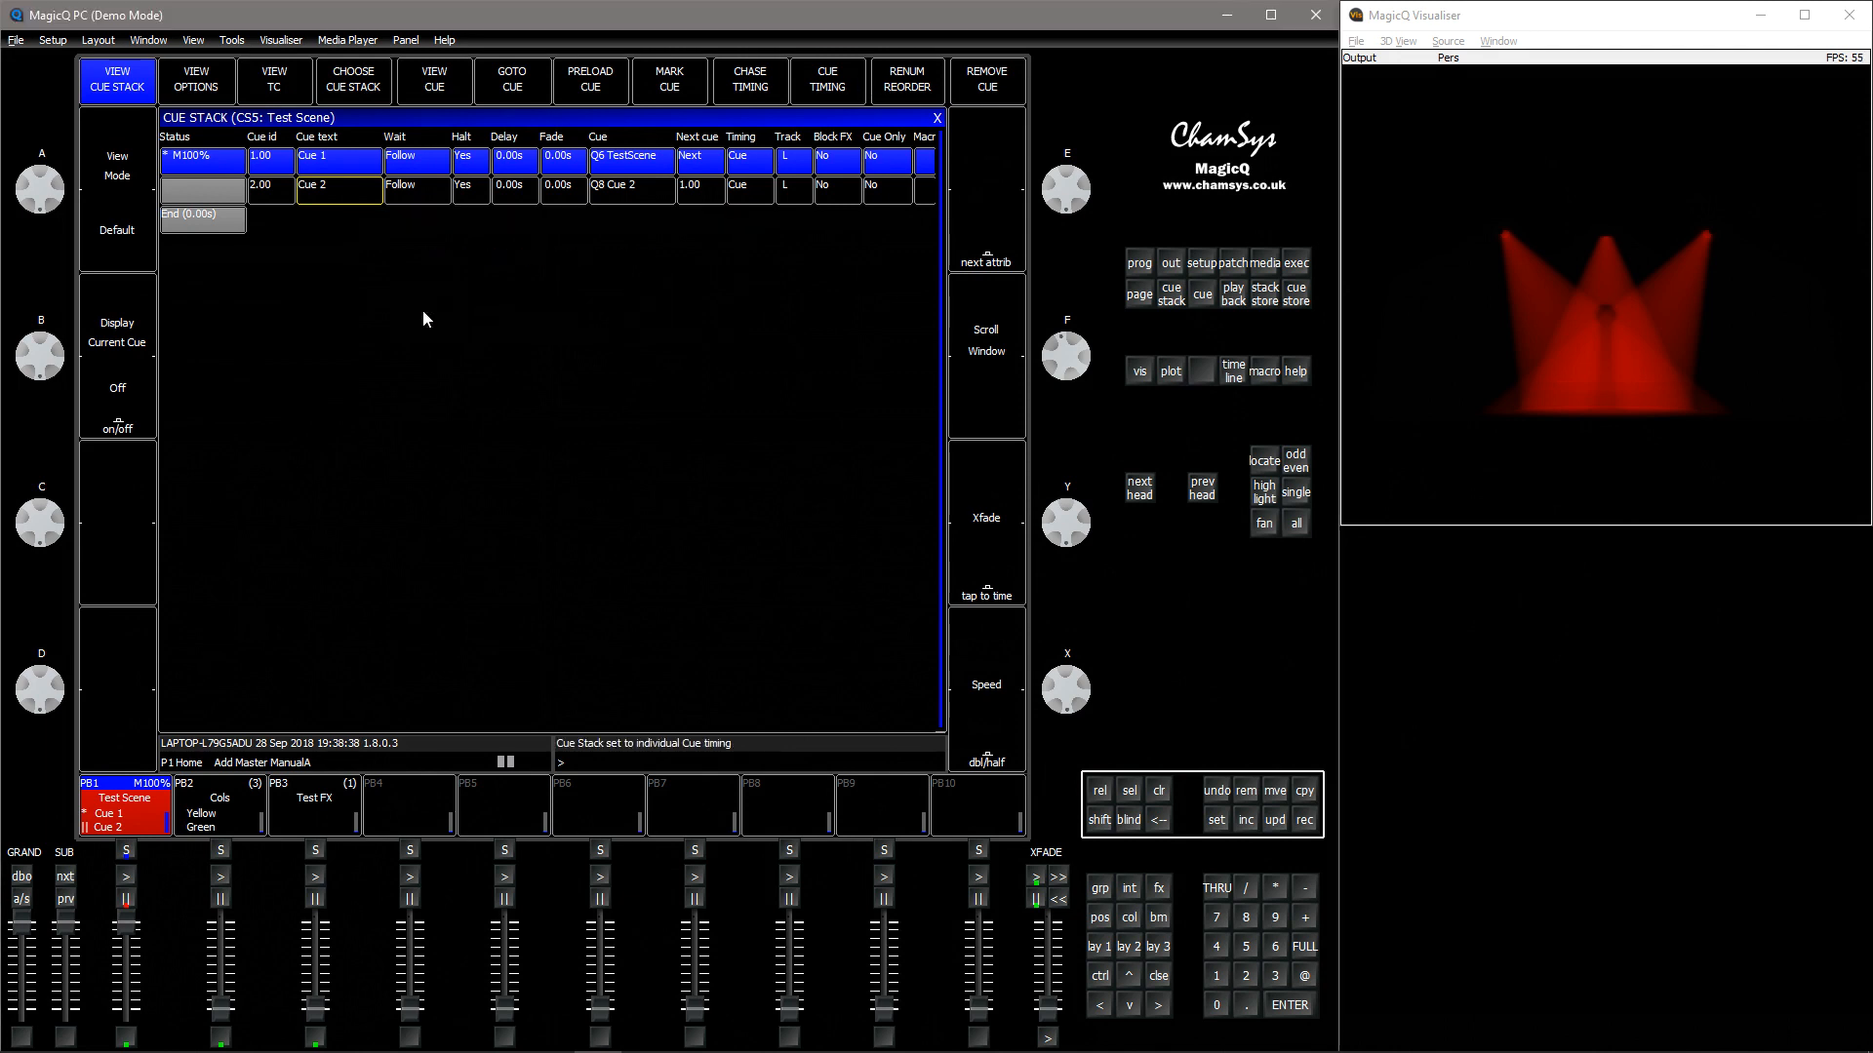
left_click(205, 88)
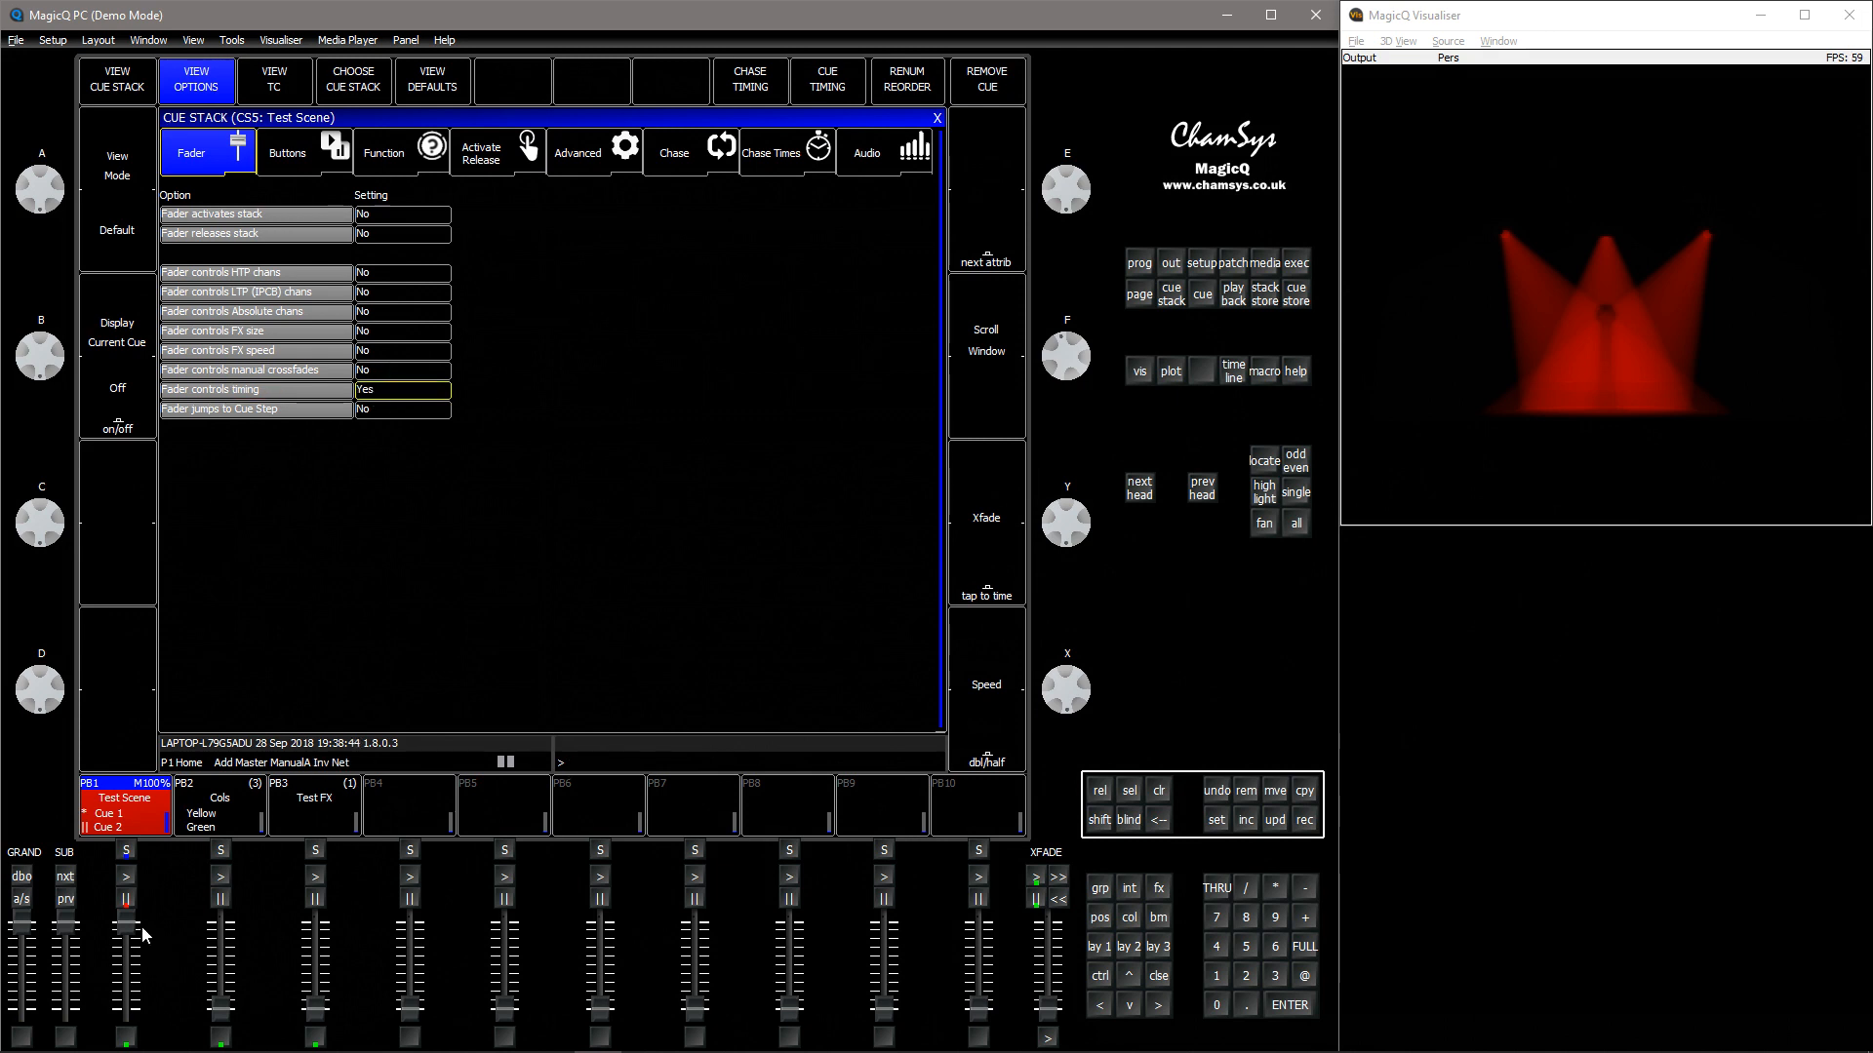
Go to Test Scene's next cue on playback 1, fade it with the fader, and release the playback
left_click(130, 880)
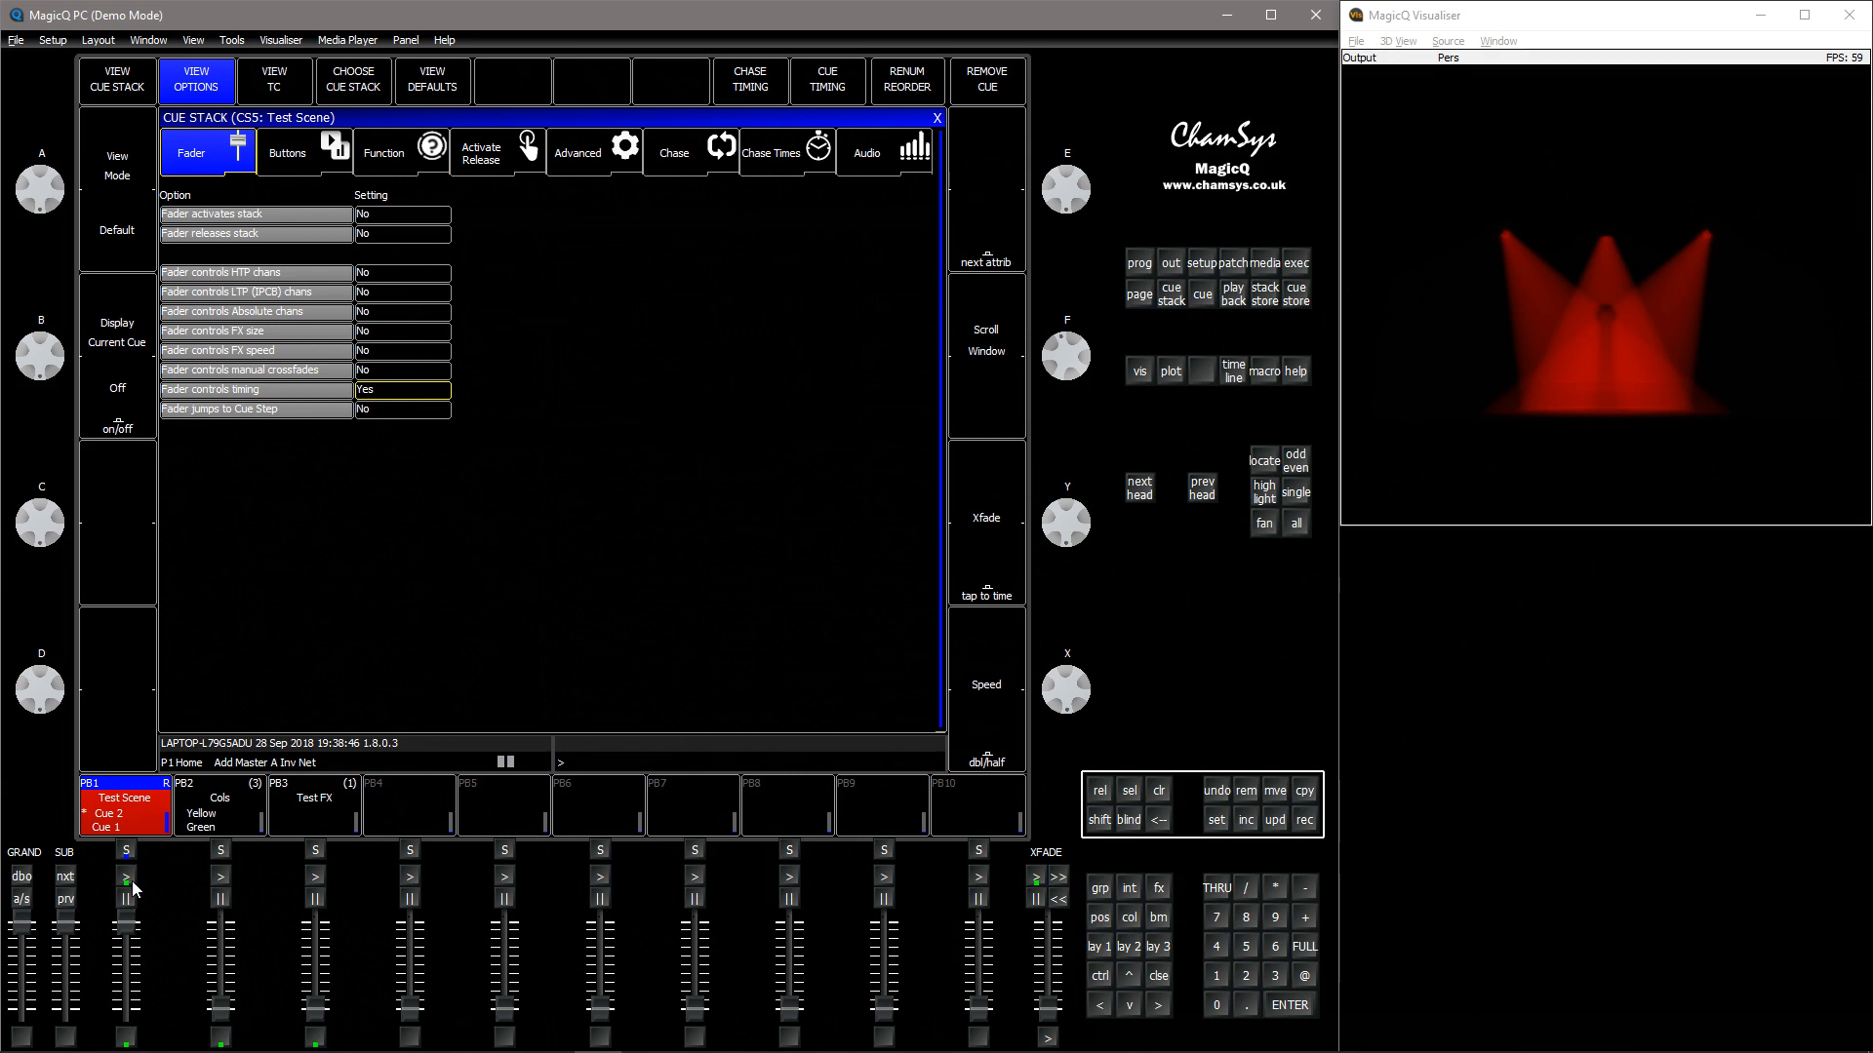
left_click(121, 876)
left_click(124, 876)
left_click_drag(132, 926, 131, 938)
left_click(127, 898)
left_click(1099, 790)
Step through Test Scene's cues on playback 1, using its fader to control each fade's timing
left_click(134, 877)
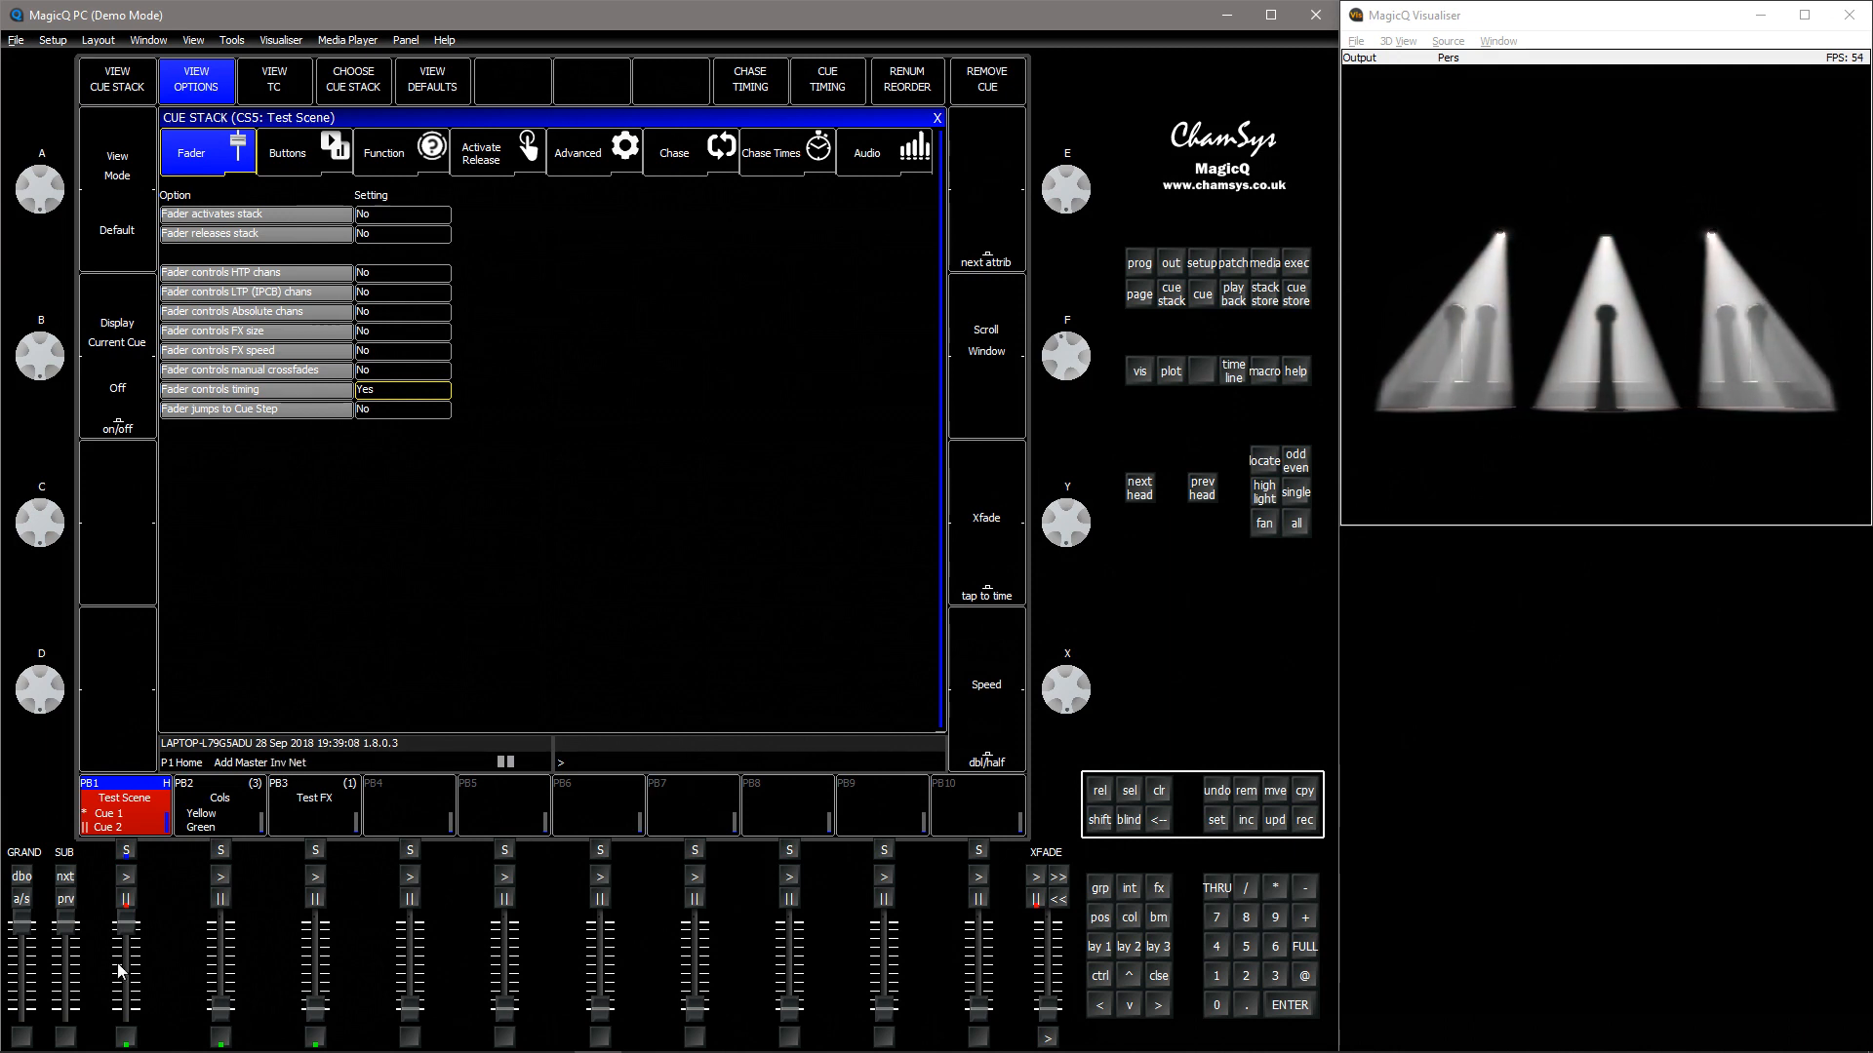
left_click_drag(127, 928, 137, 973)
left_click(128, 877)
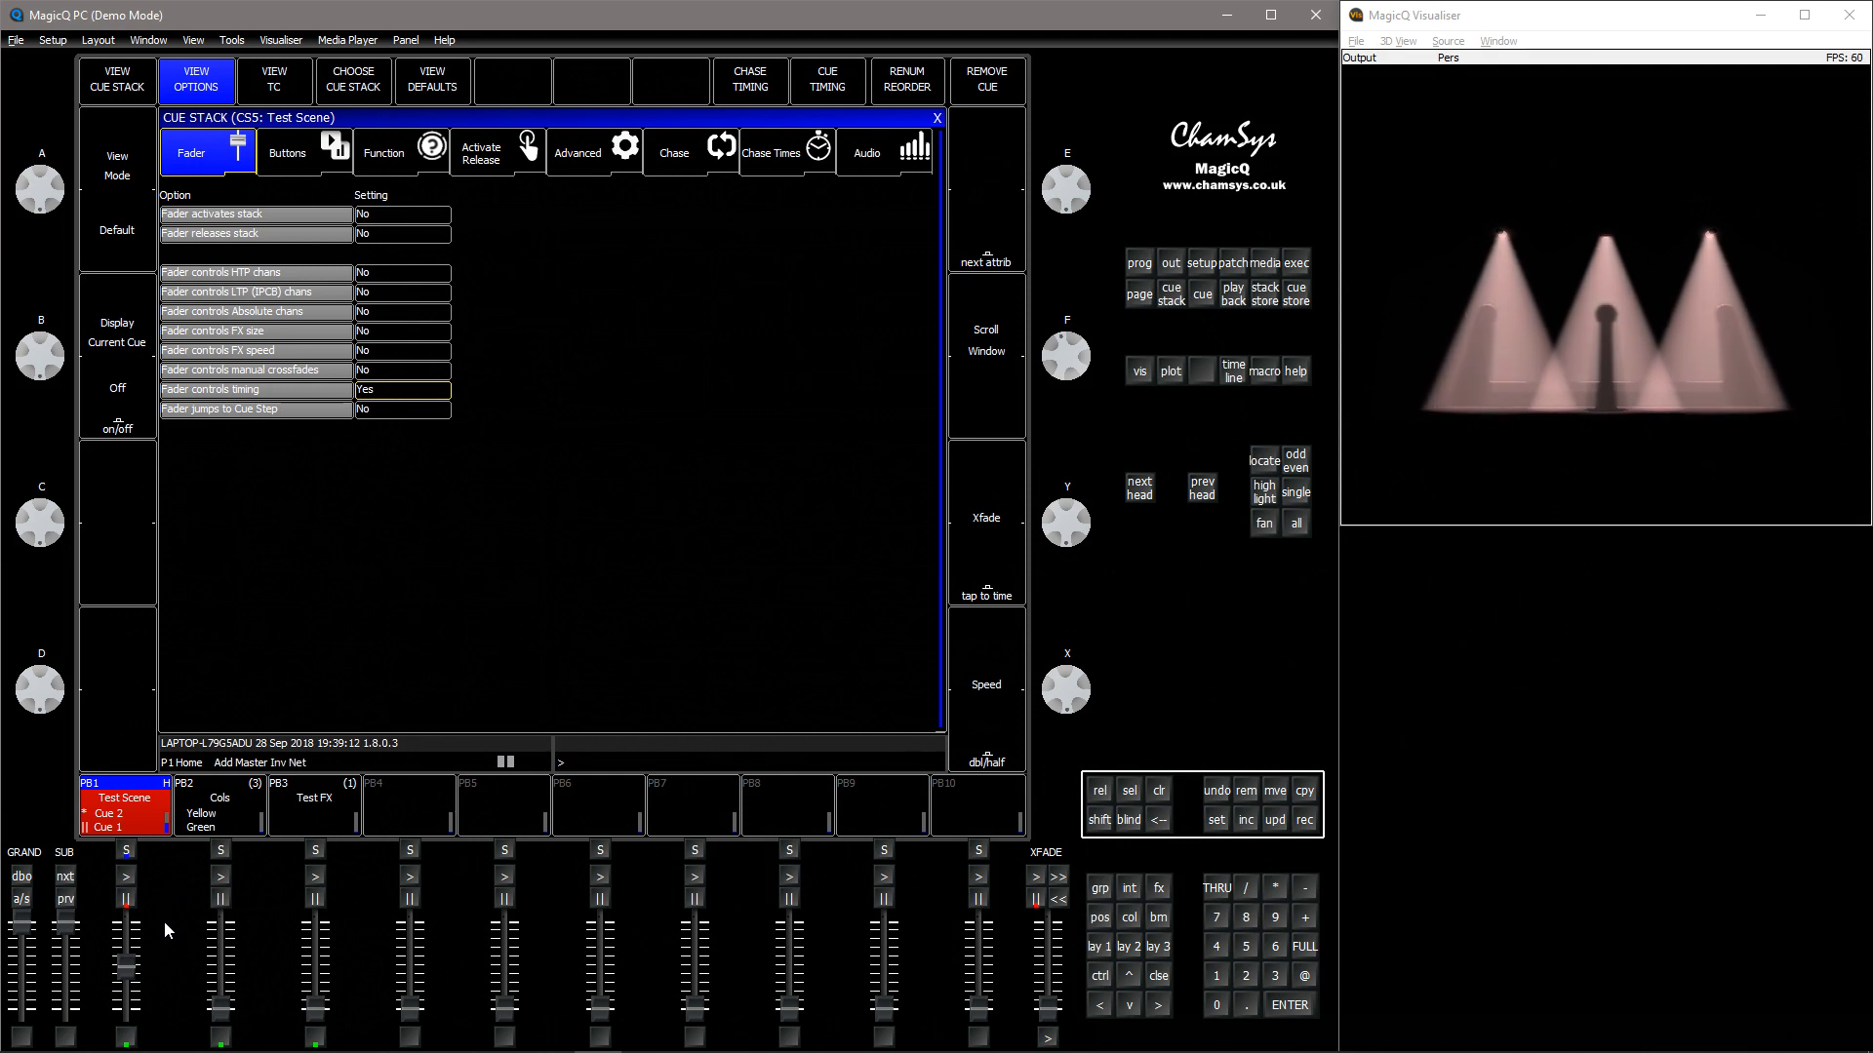
left_click_drag(131, 970, 124, 1028)
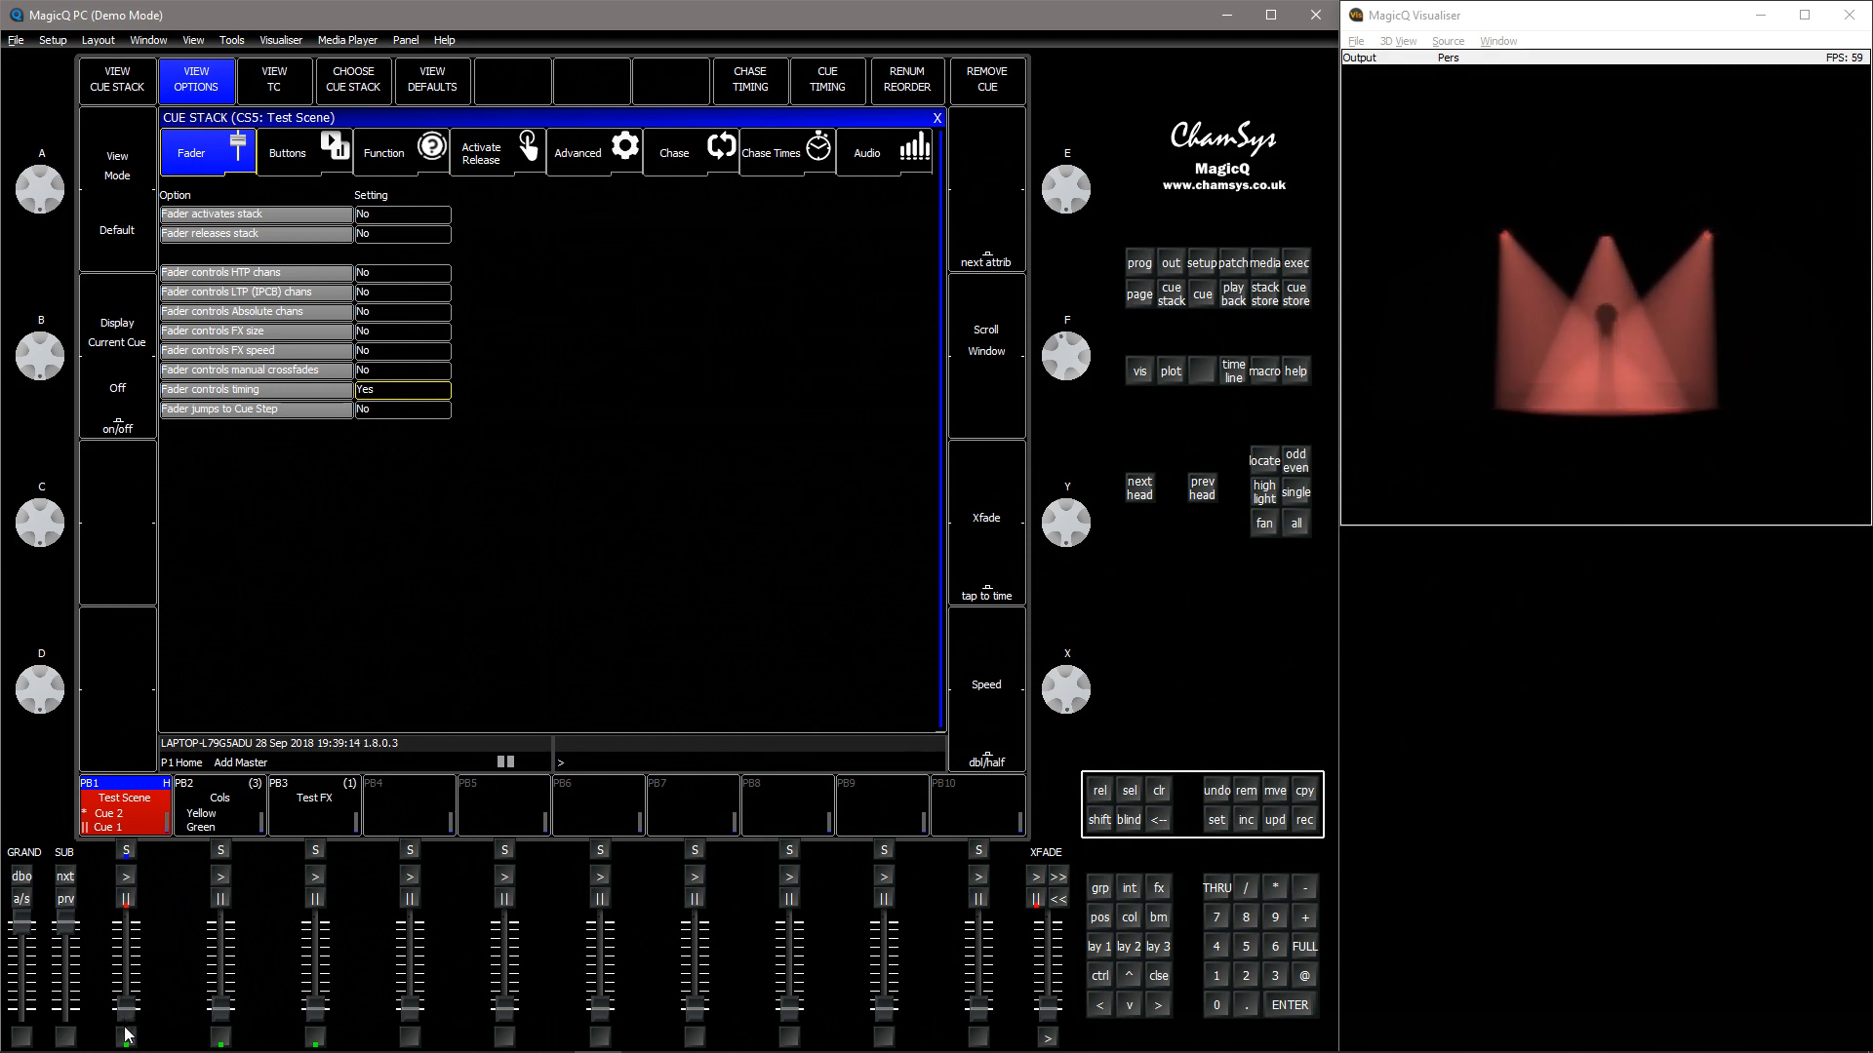
left_click(129, 878)
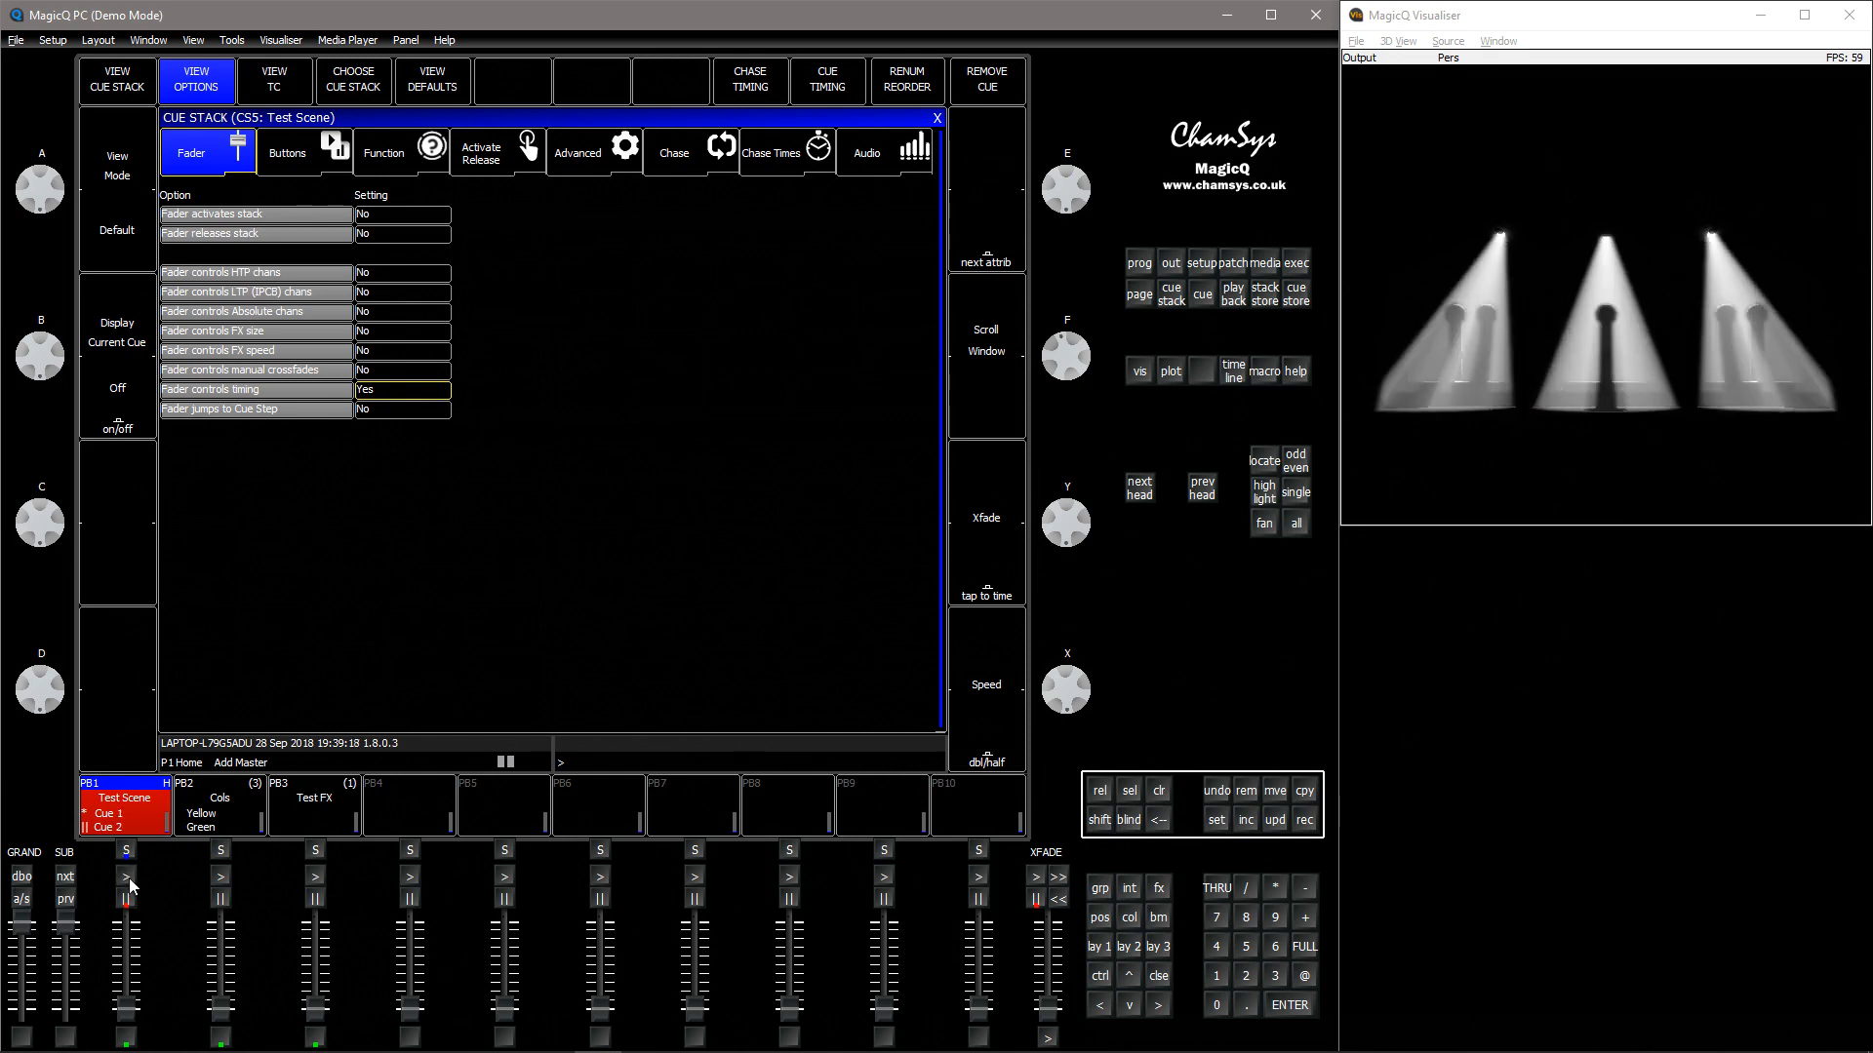
left_click(128, 877)
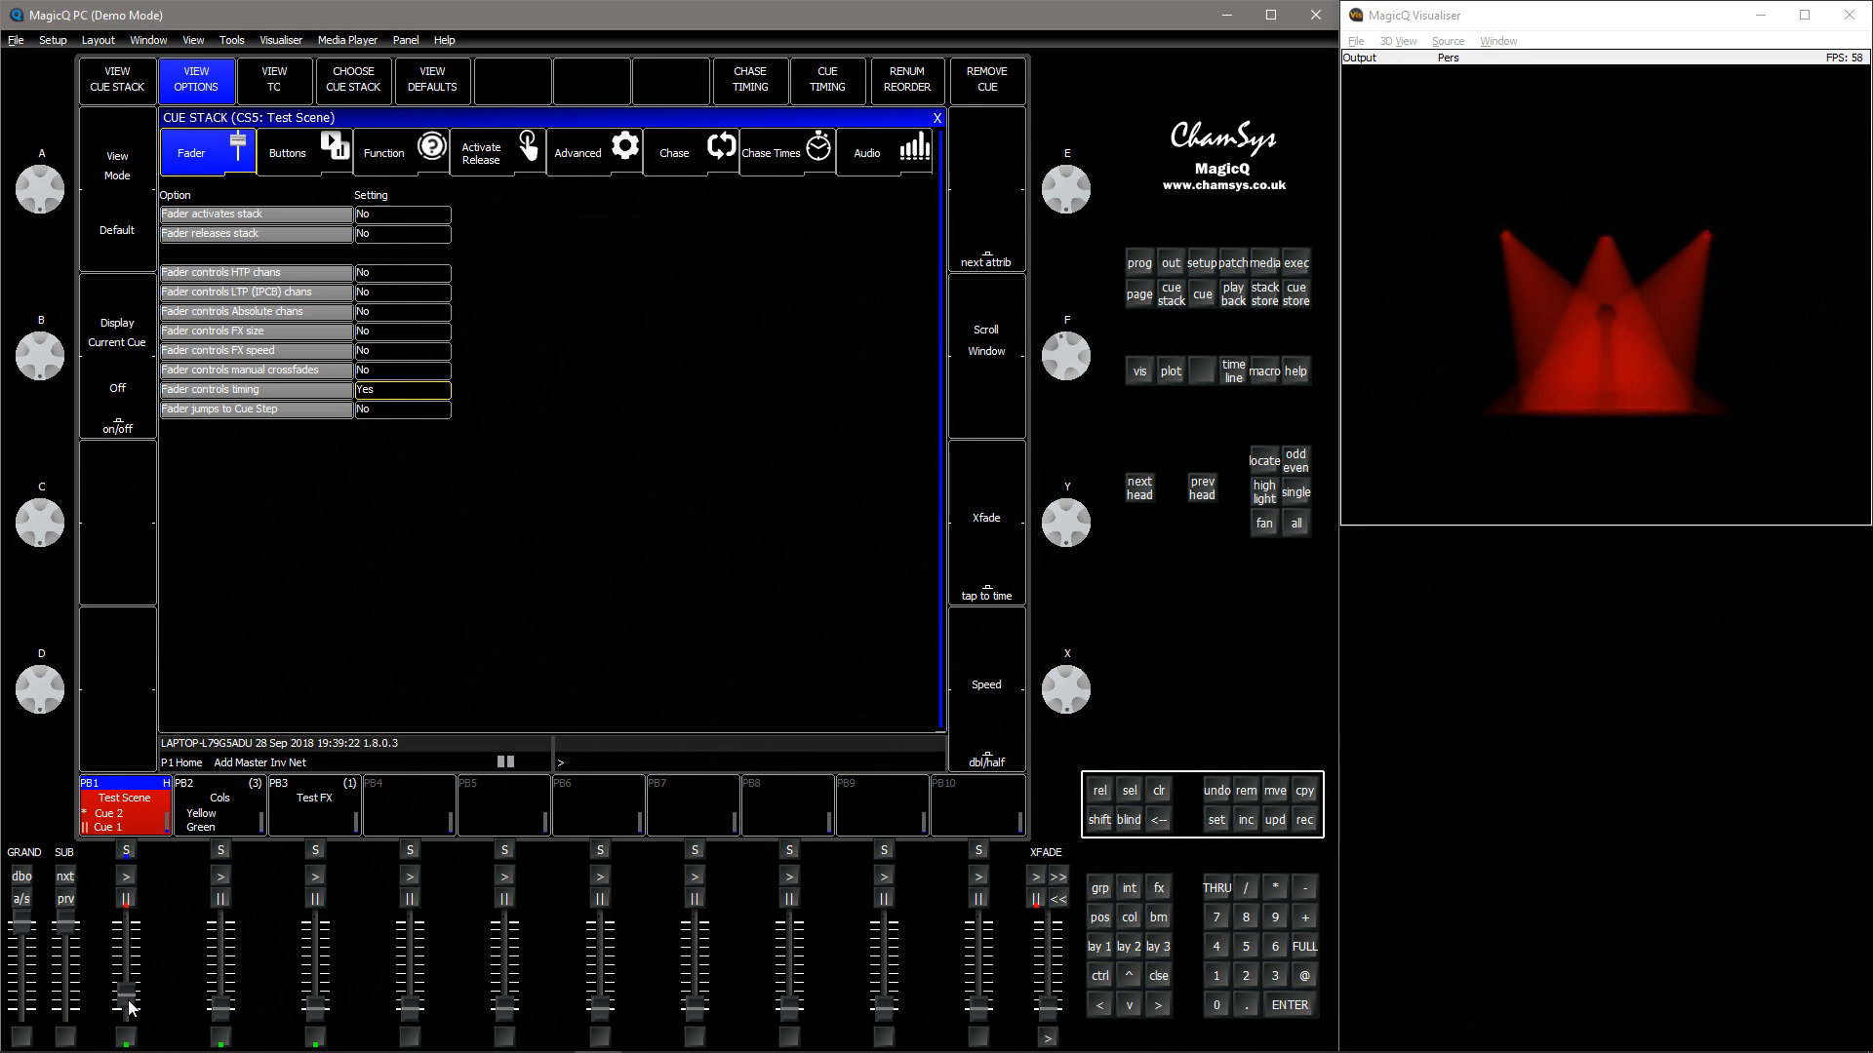
left_click(133, 875)
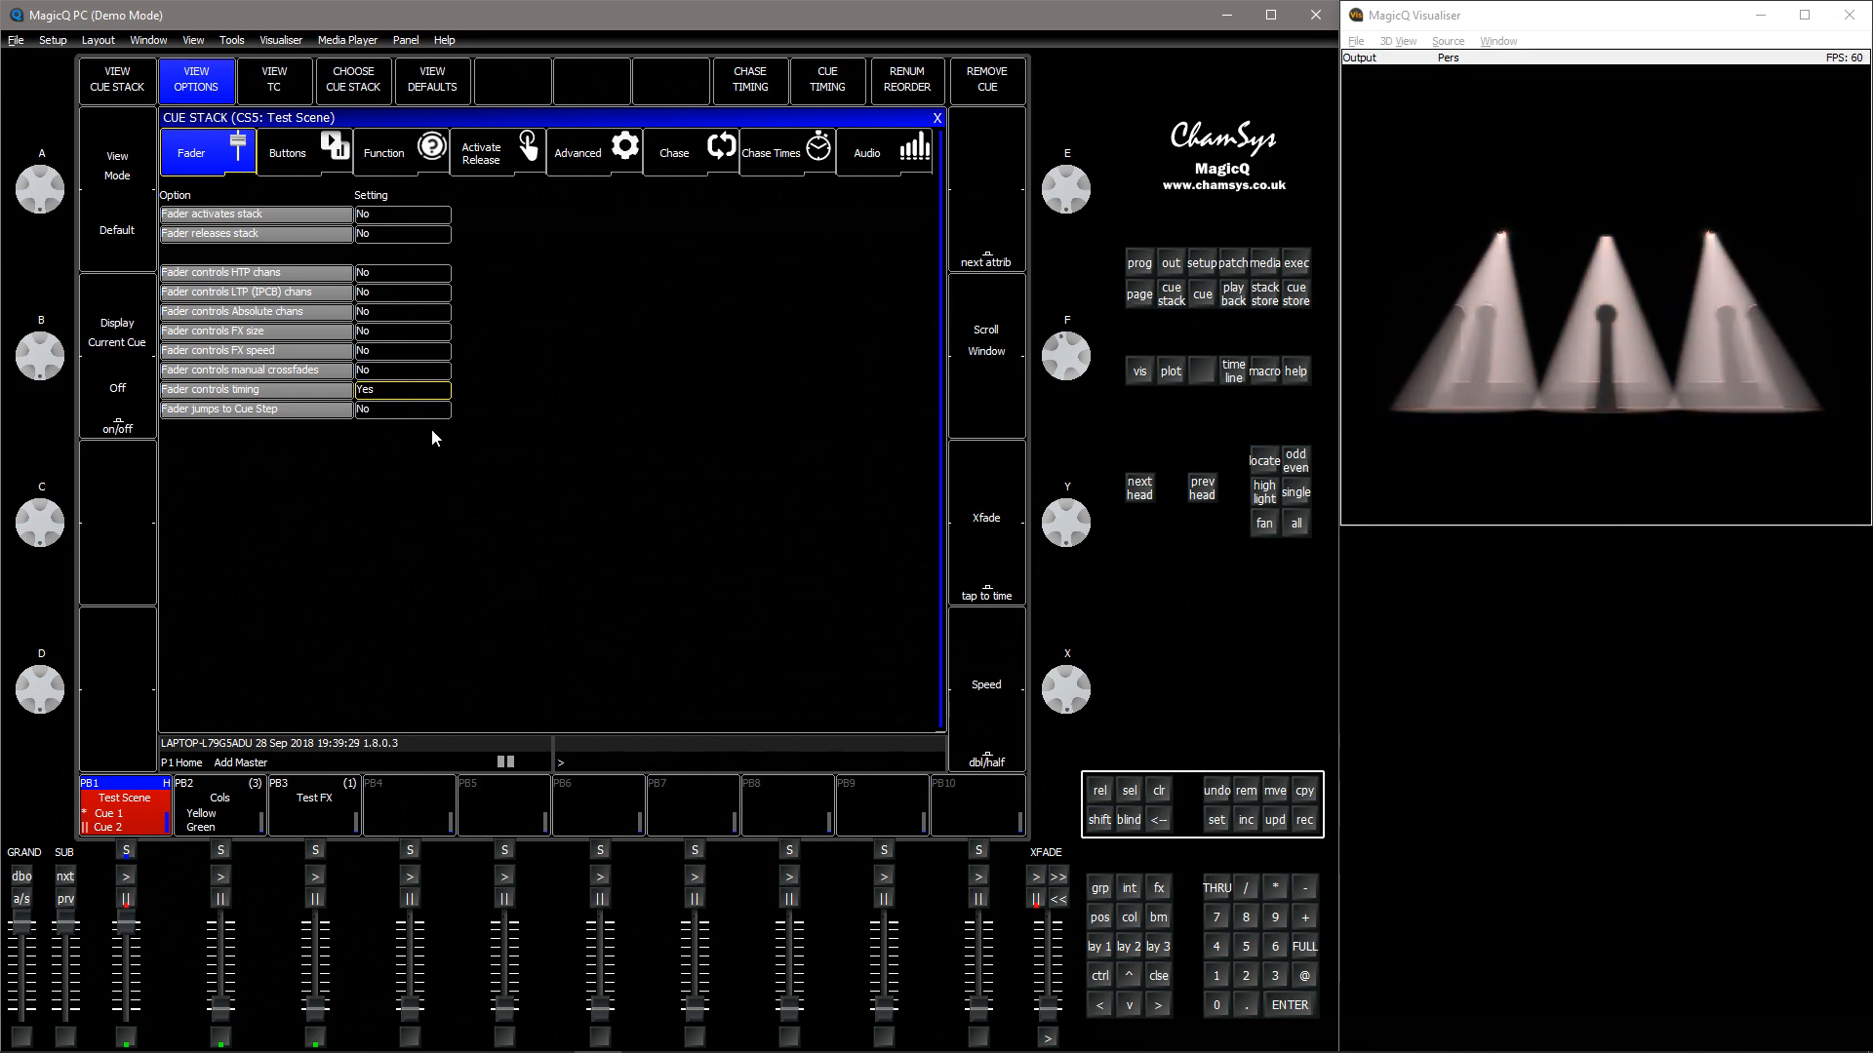
Set Fader controls timing back to No, release playback 1 and restart Test Scene at cue 1
left_click(416, 390)
key("ctrl+r")
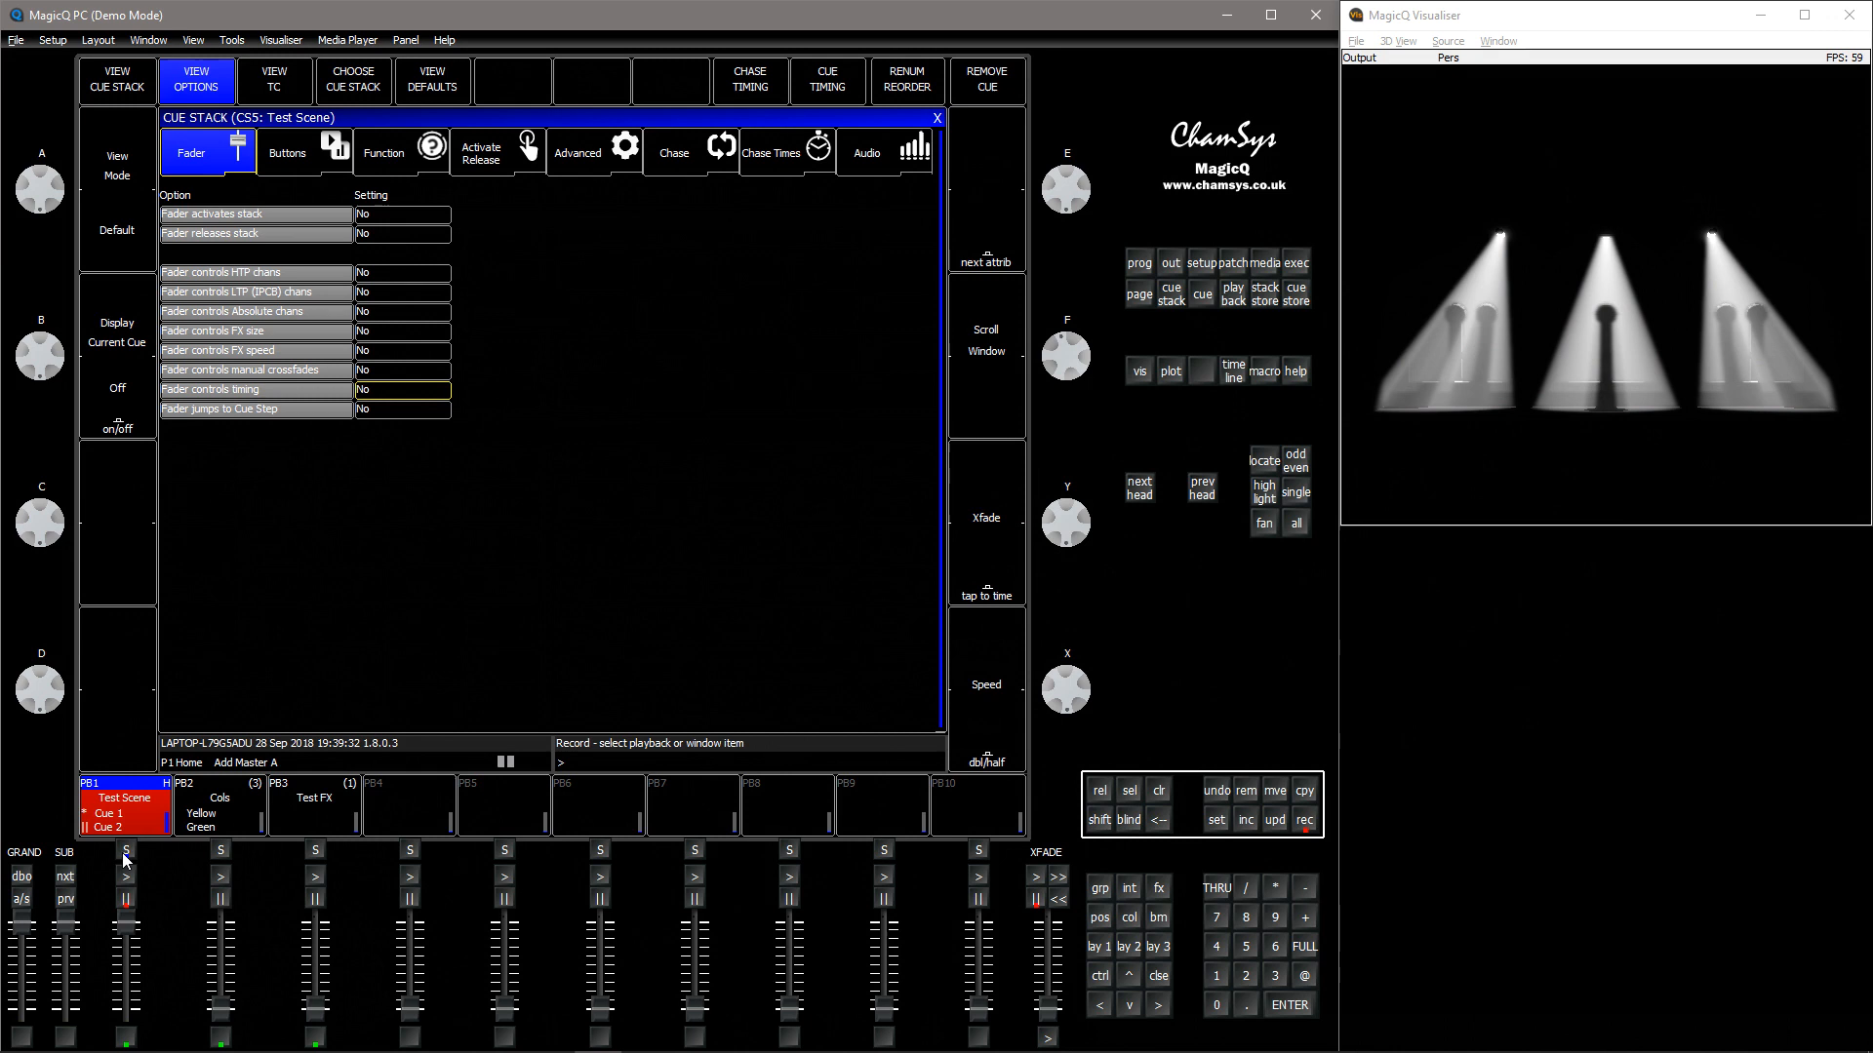
left_click(126, 852)
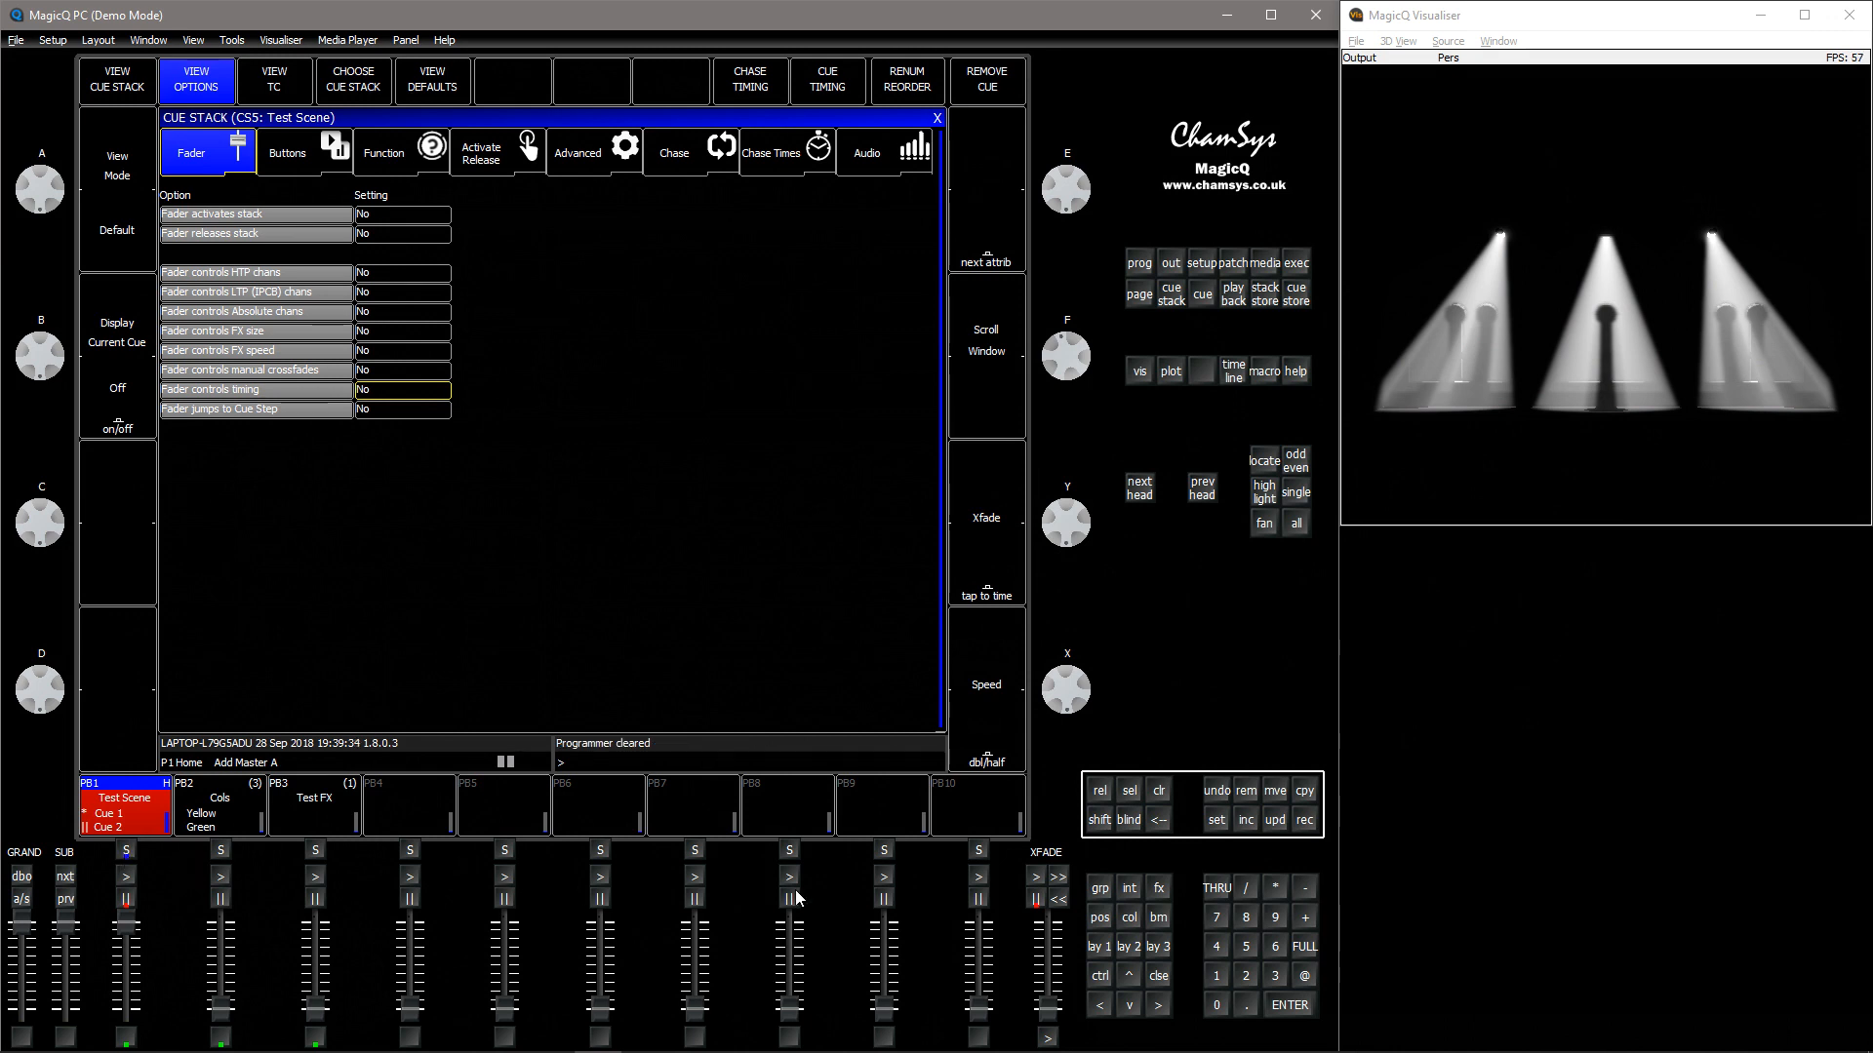
left_click(1106, 798)
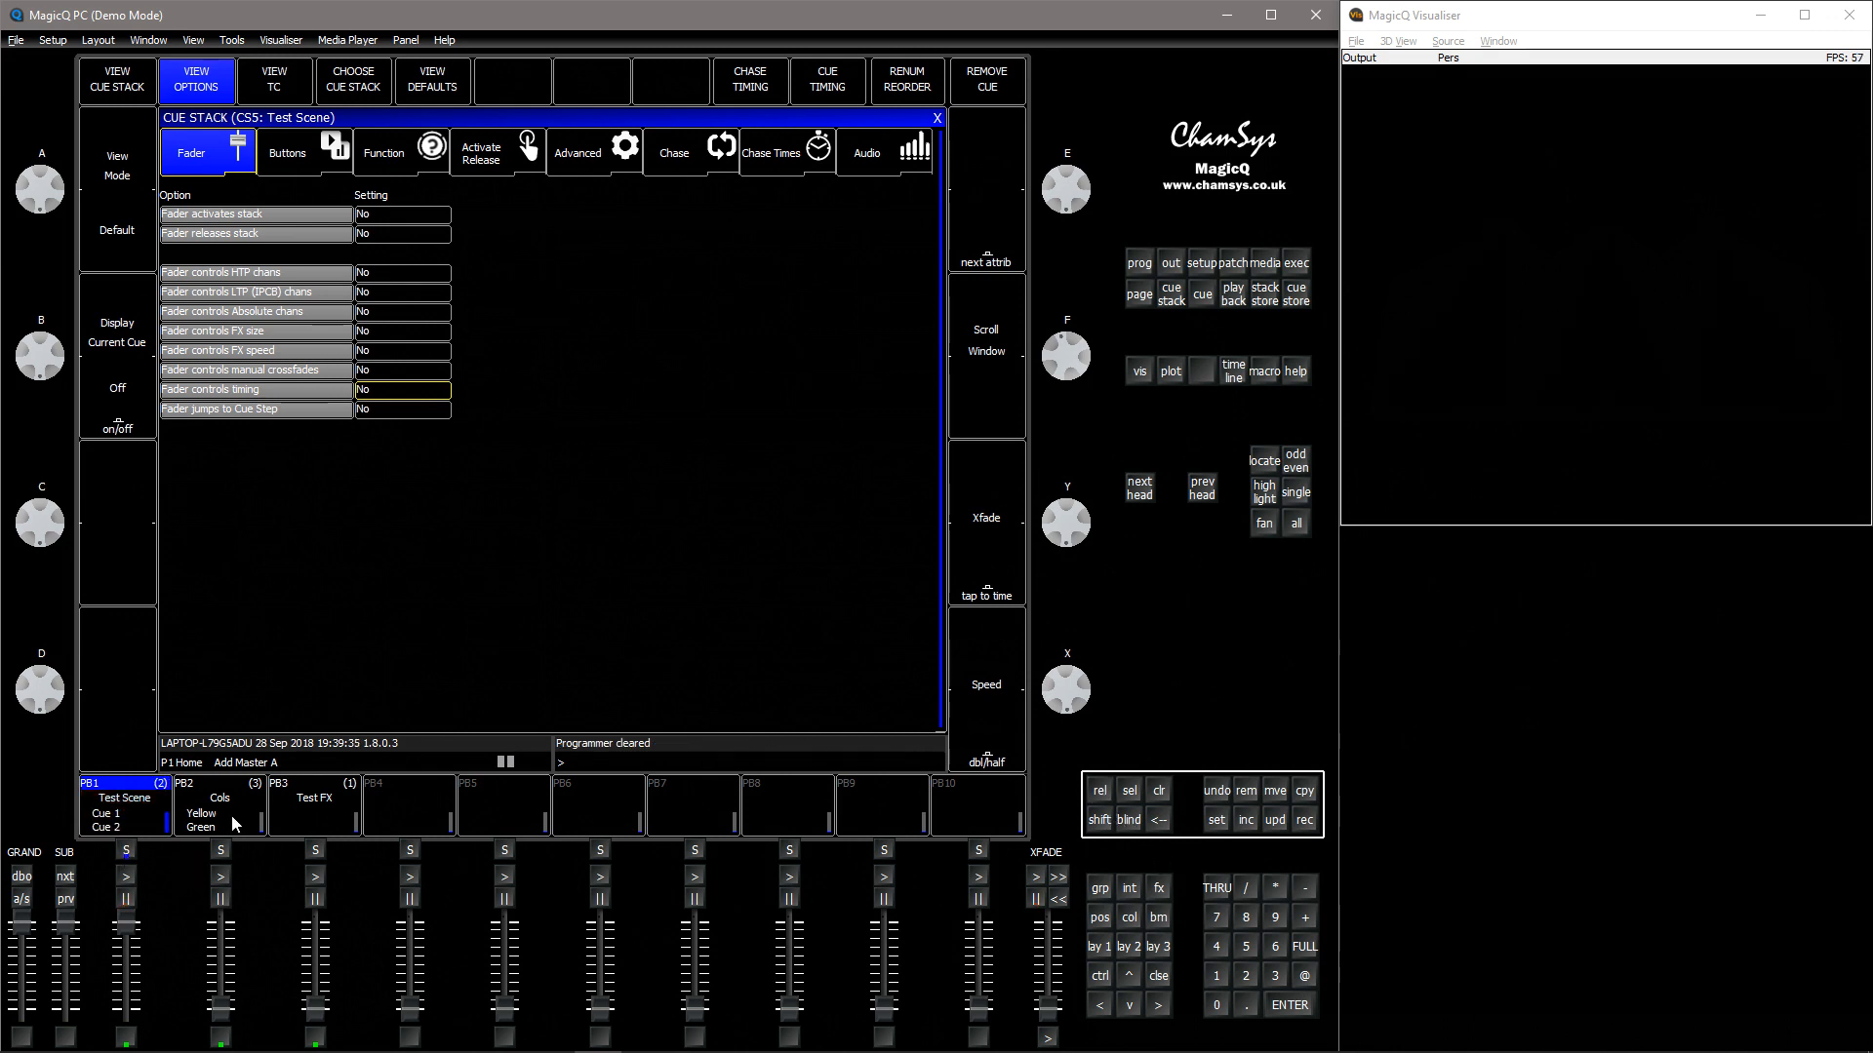
left_click(128, 876)
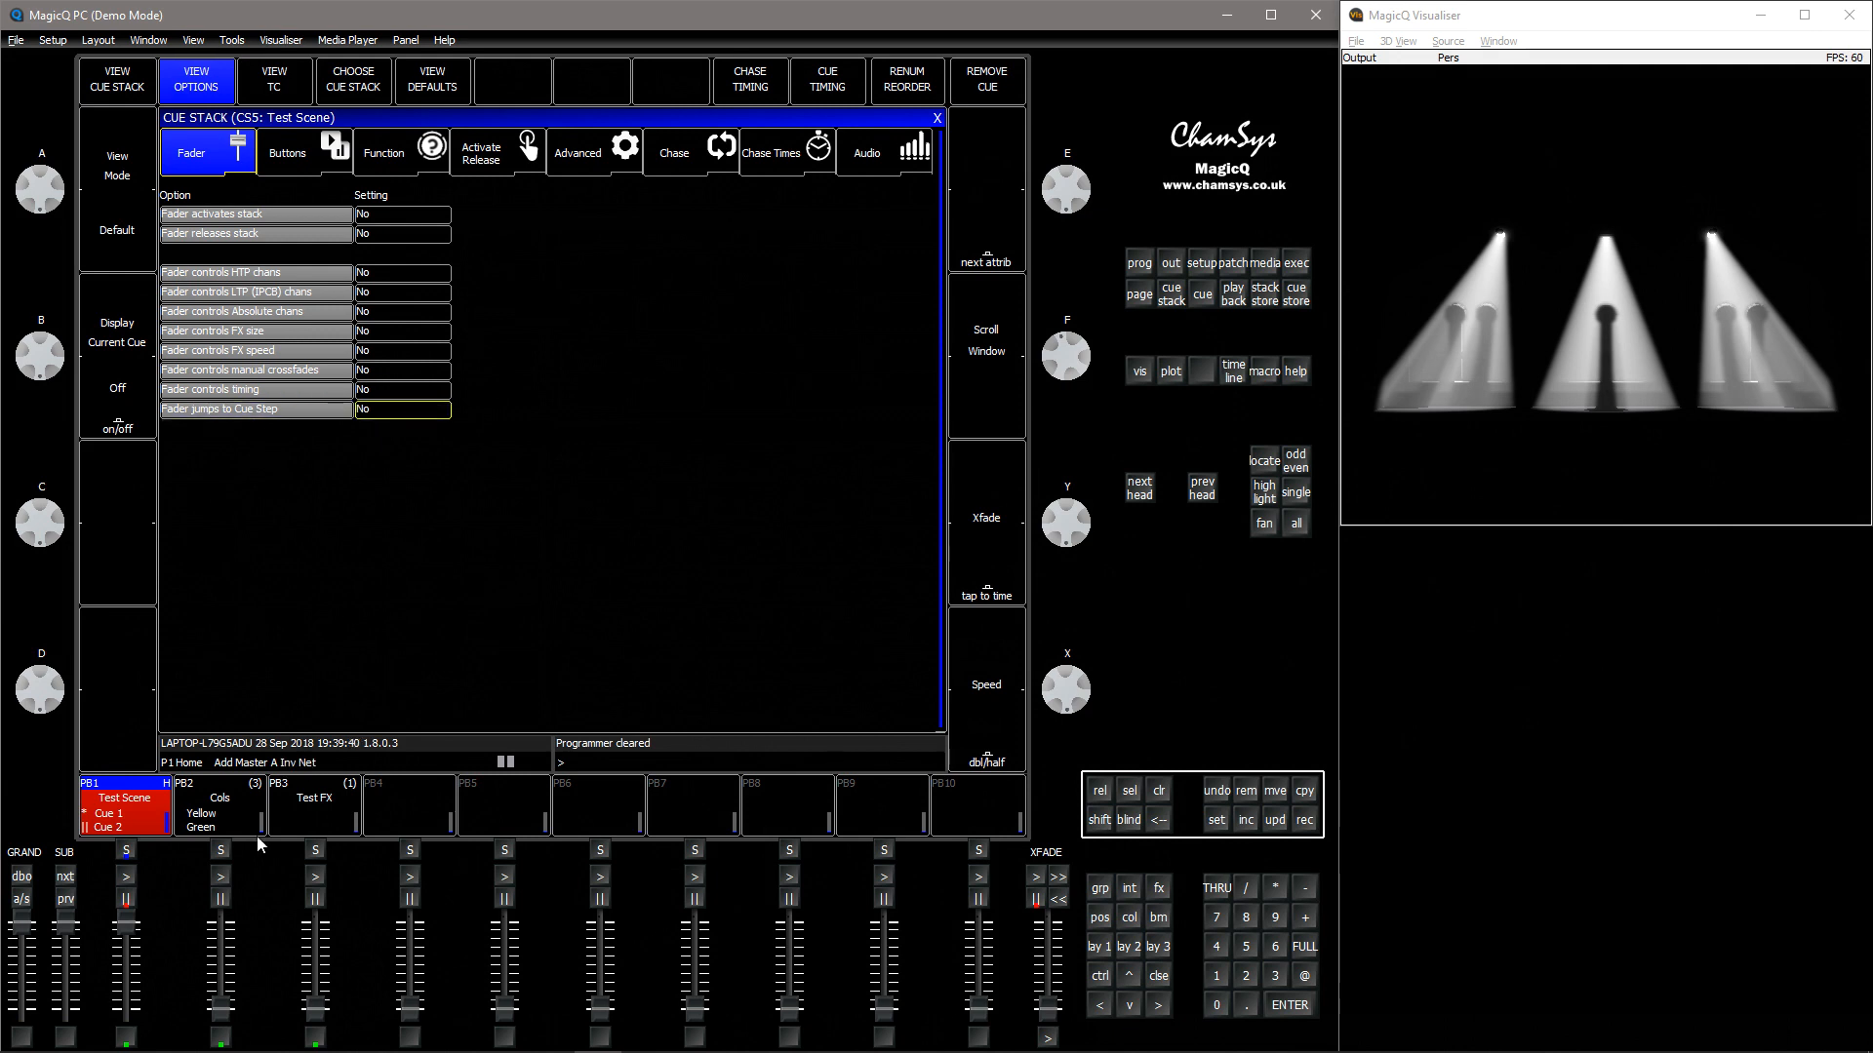
Select playback 2's Cols stack and set Fader jumps to Cue Step to Yes and Fader controls LTP chans to No
left_click(225, 850)
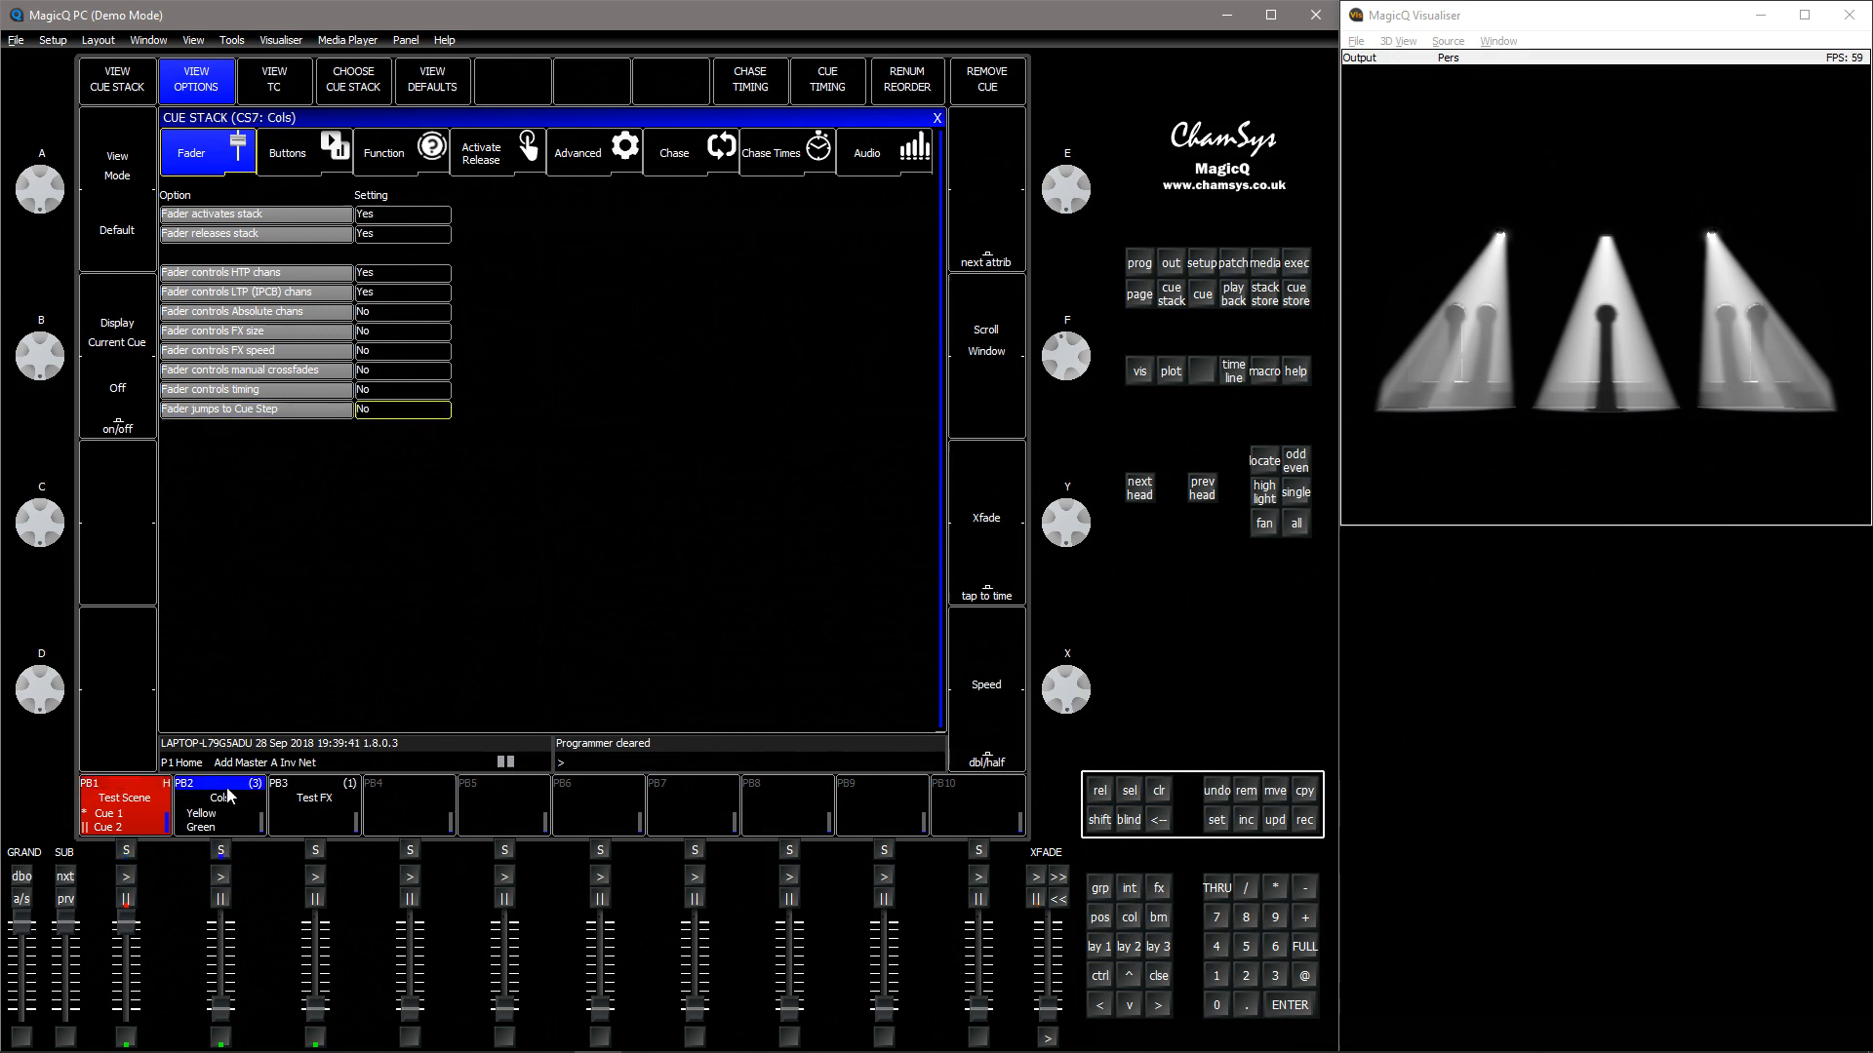
left_click(387, 415)
left_click(398, 295)
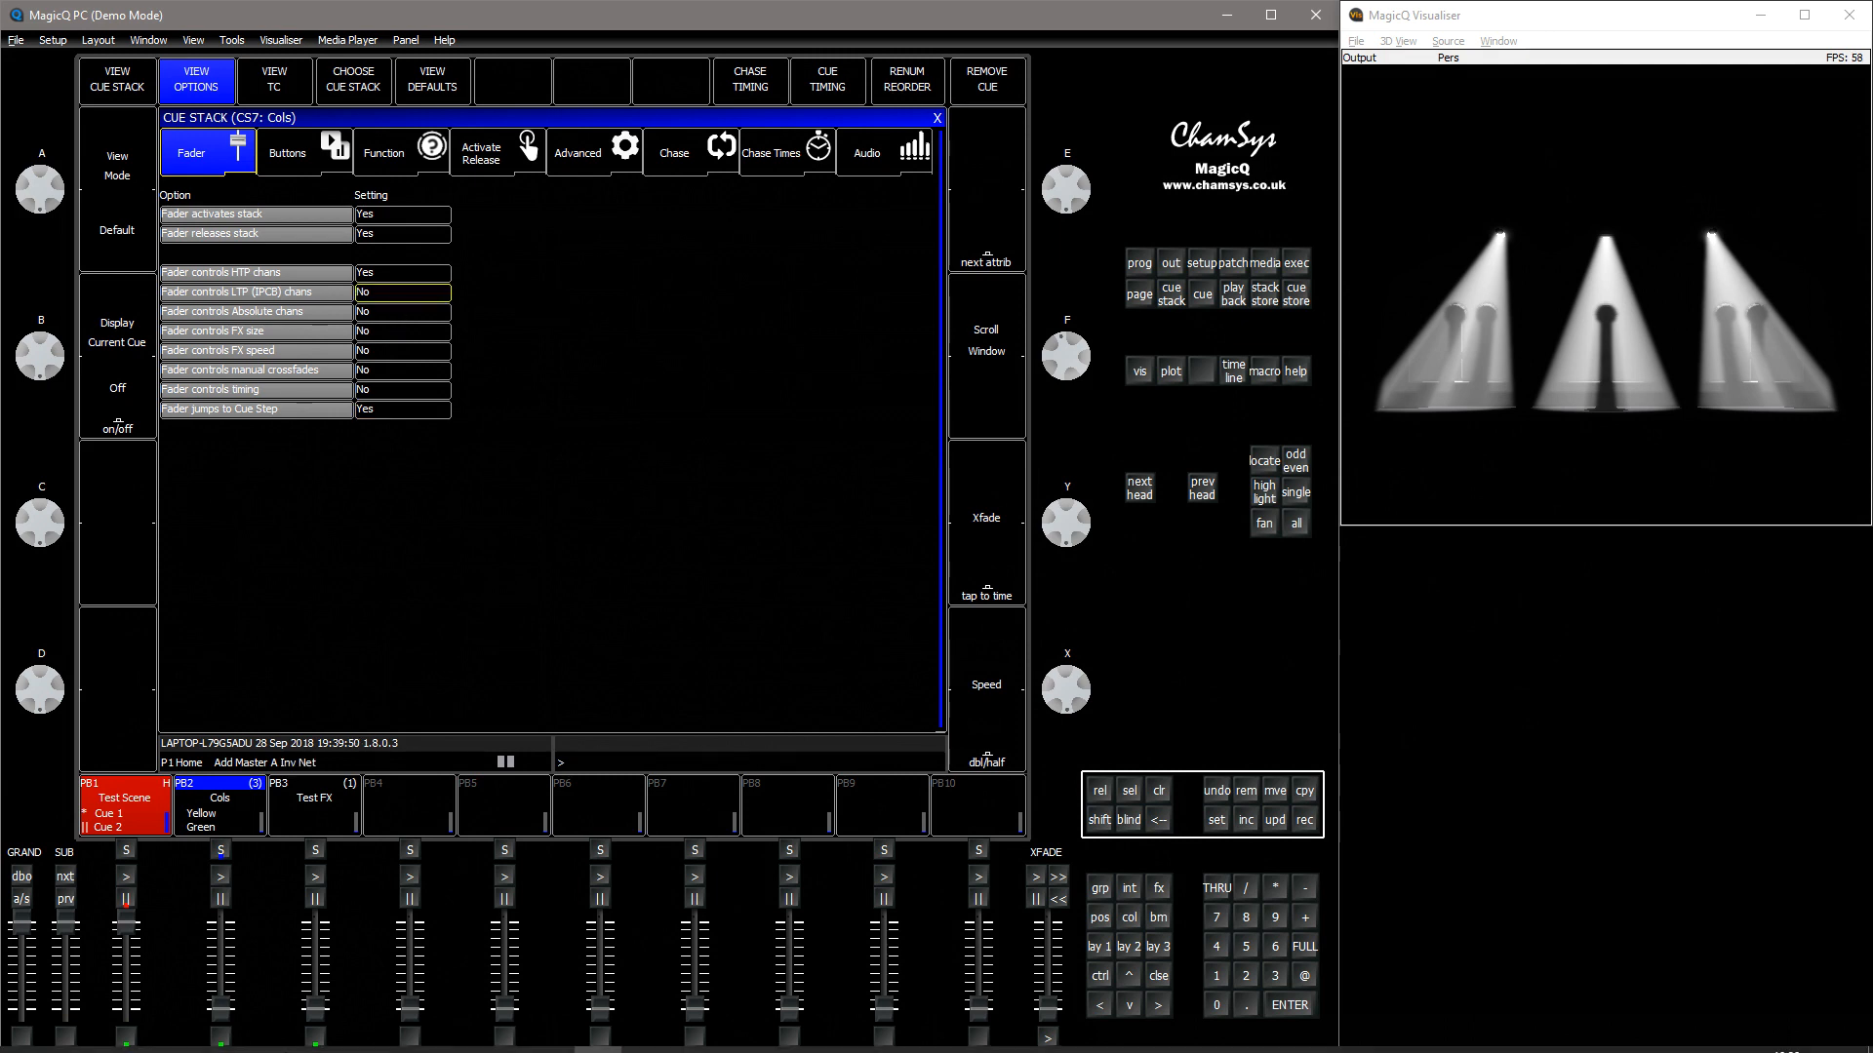
Raise and lower playback 2's fader twice to jump between the Cols colour cues
left_click_drag(221, 1004, 246, 911)
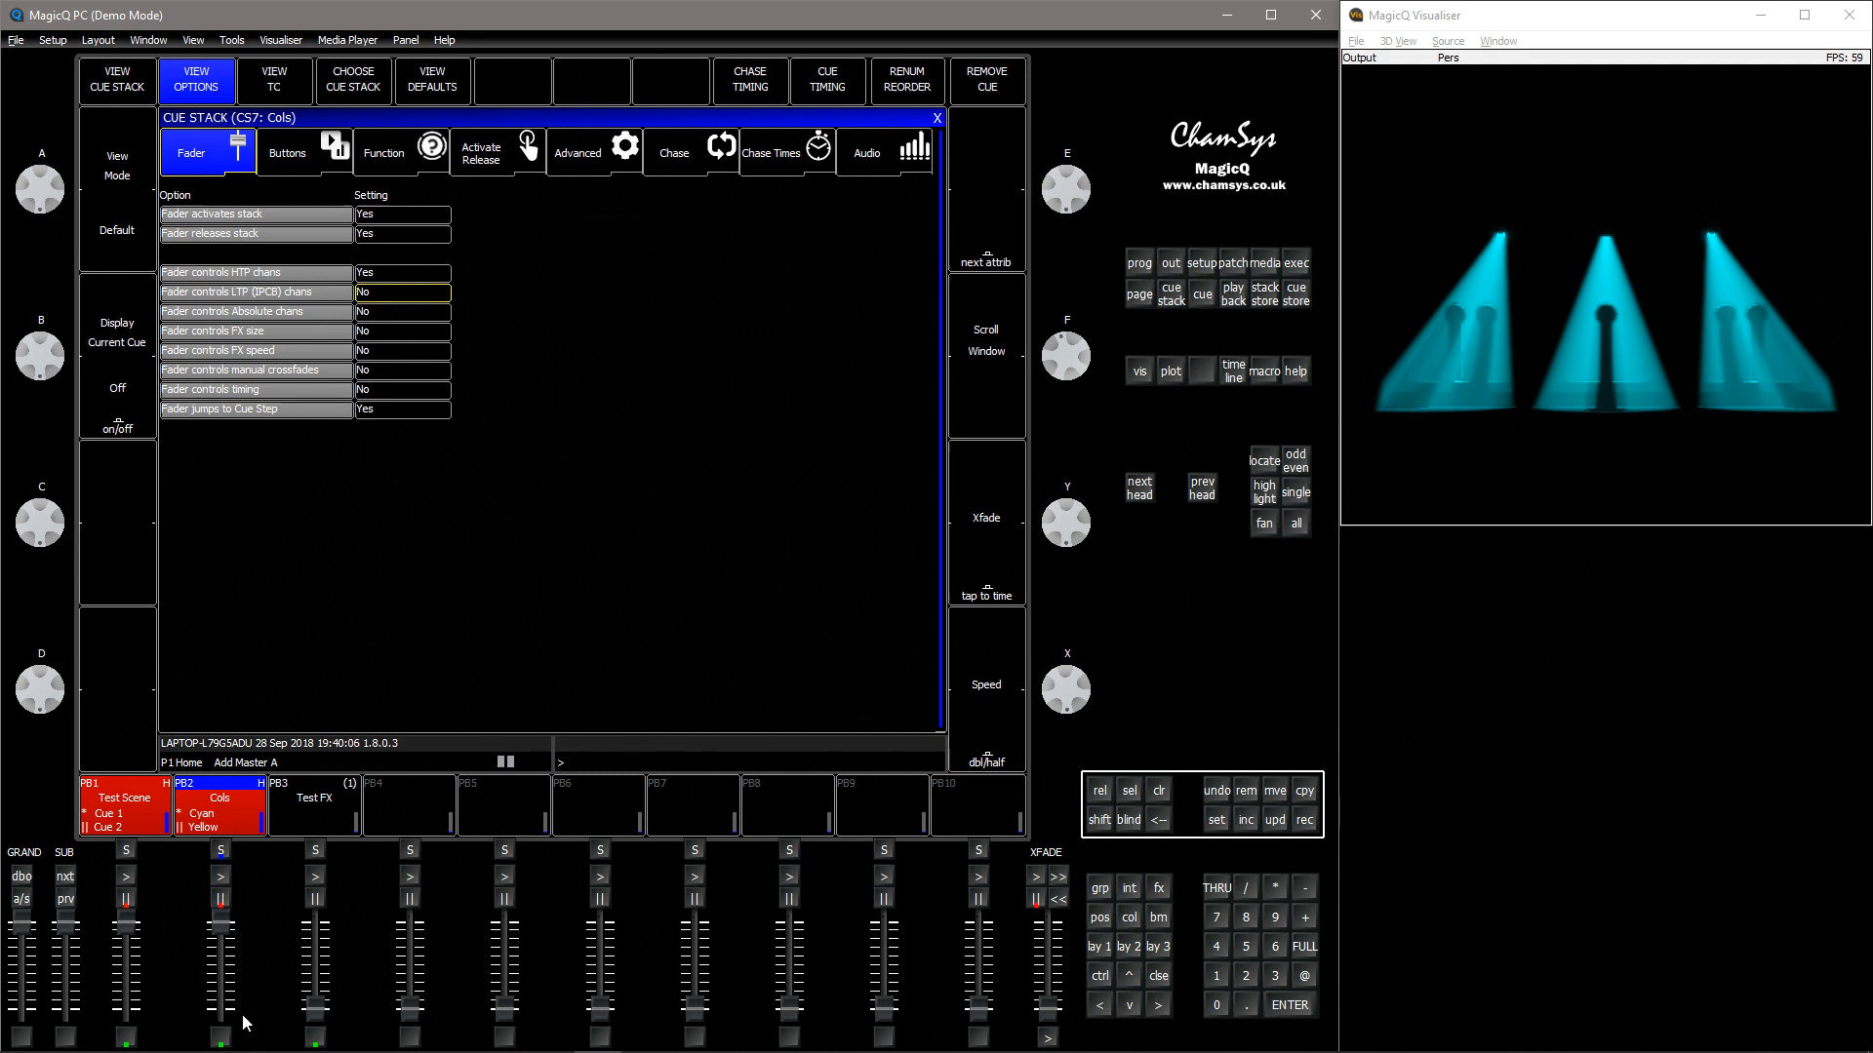
left_click_drag(222, 926, 230, 1005)
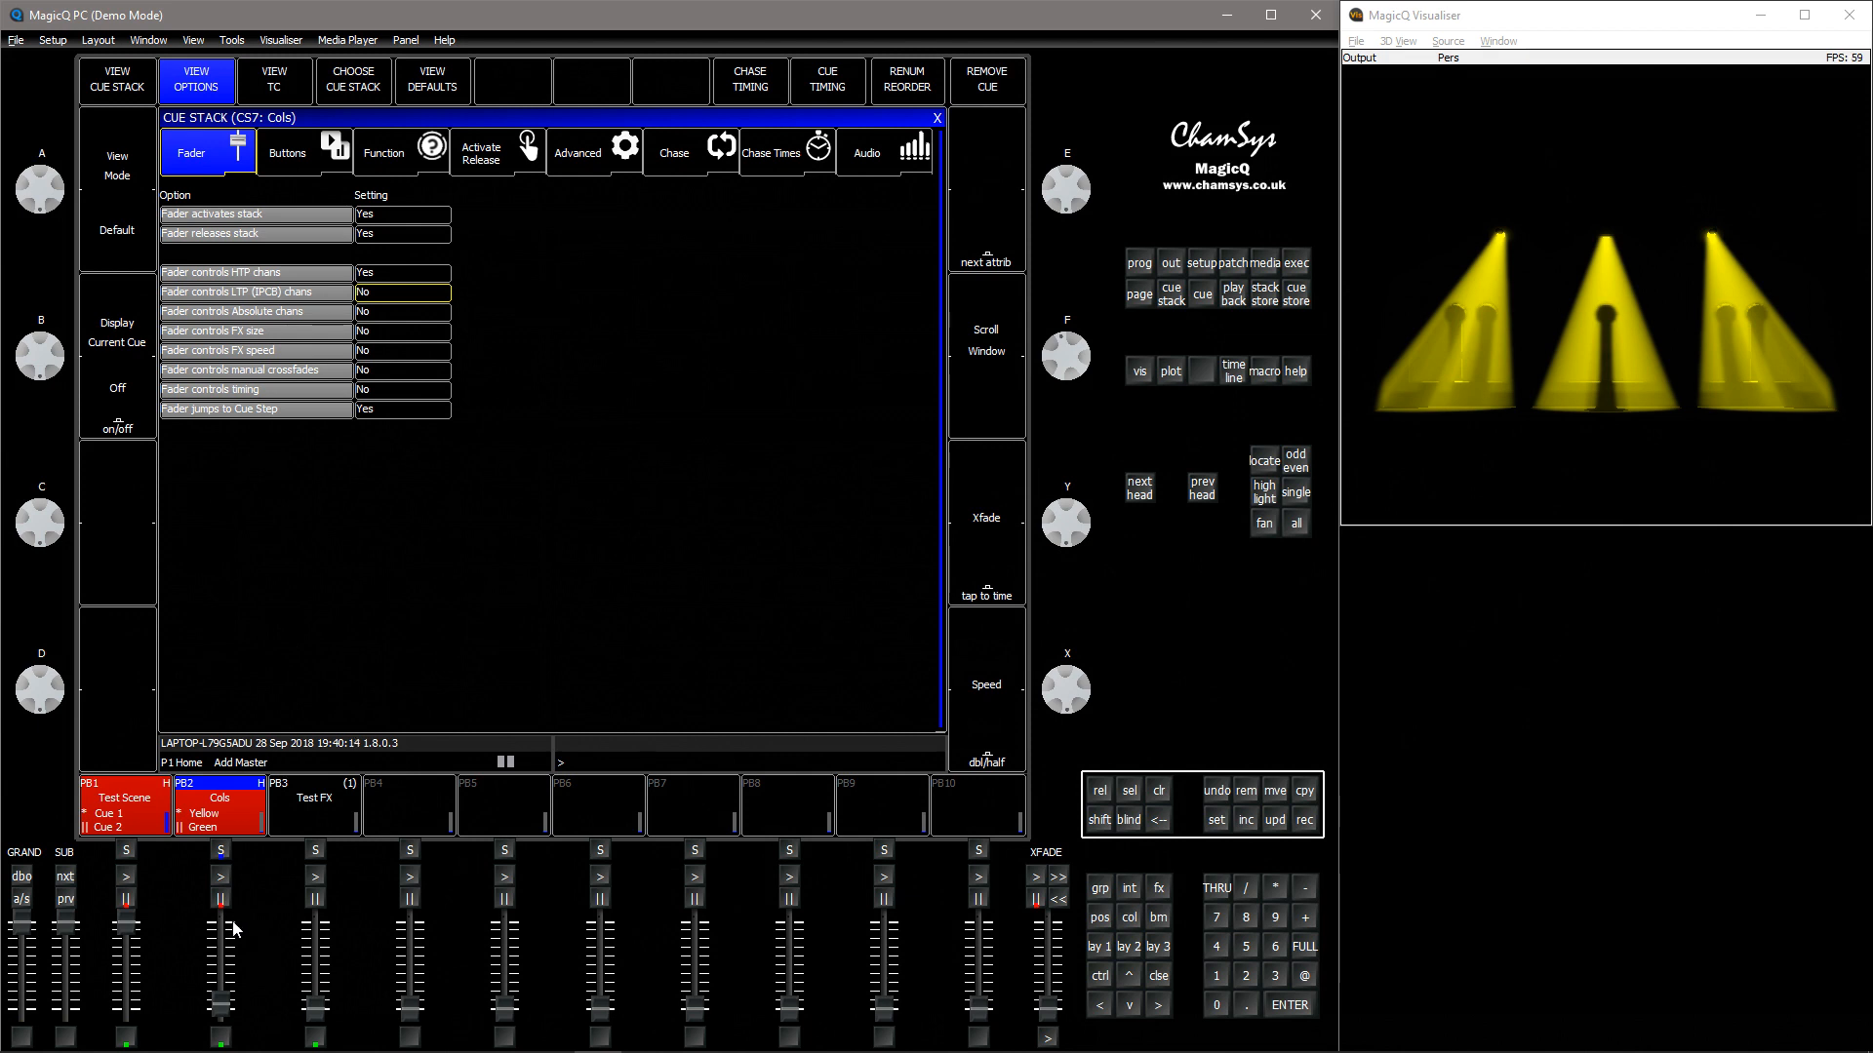
left_click_drag(225, 1003, 224, 942)
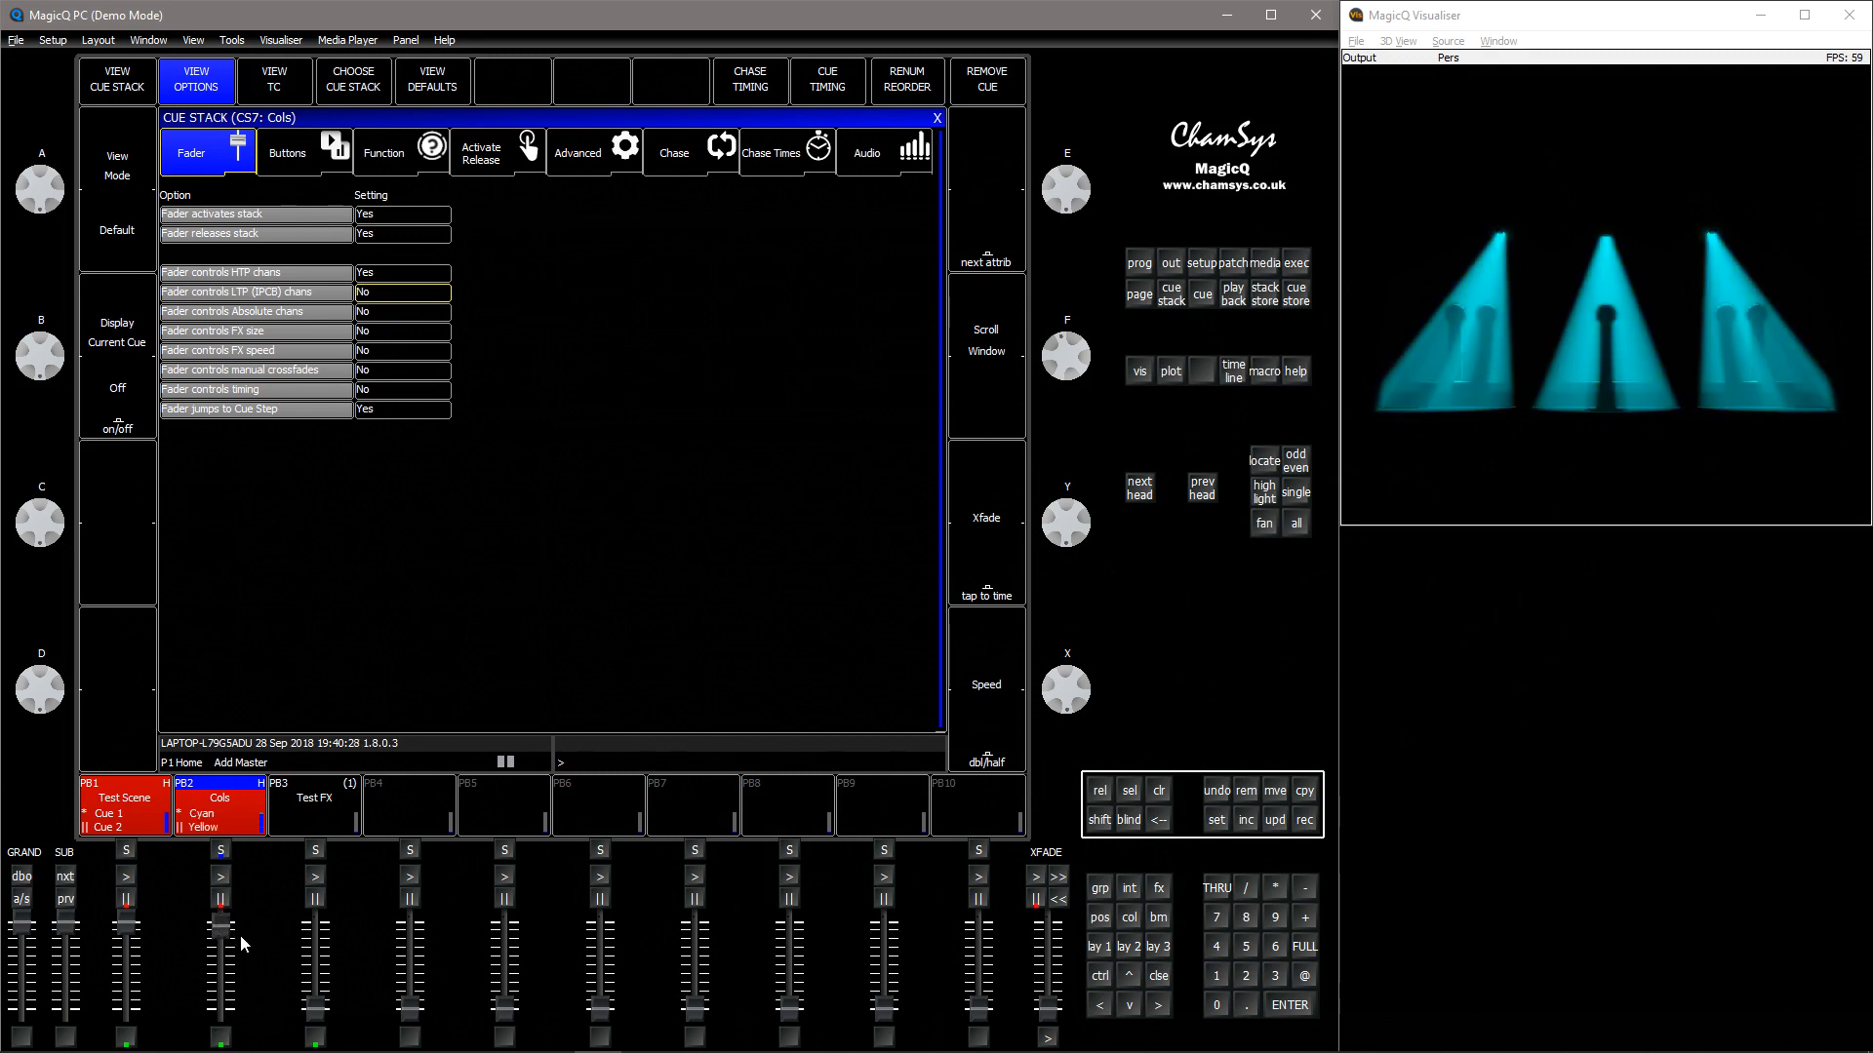
left_click_drag(223, 941, 223, 1023)
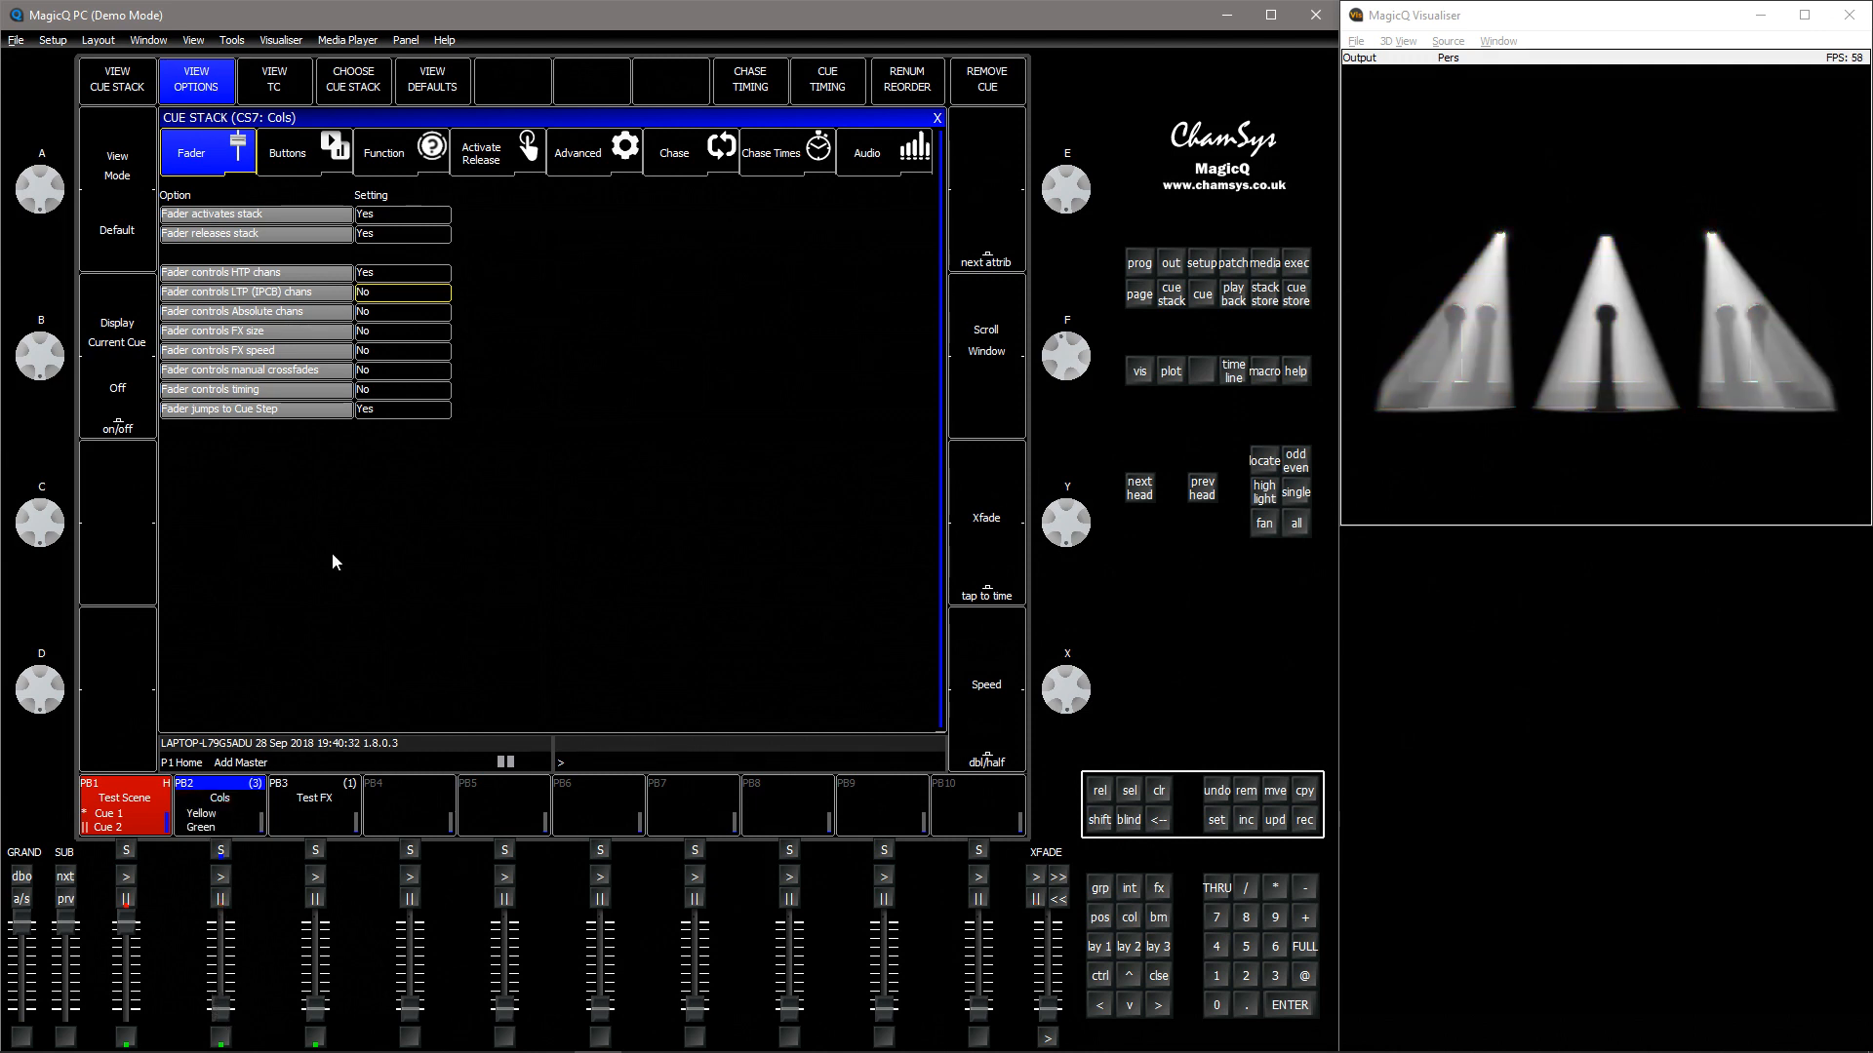
Set Cols' Fader jumps to Cue Step back to No
left_click_drag(385, 230, 384, 420)
left_click(384, 421)
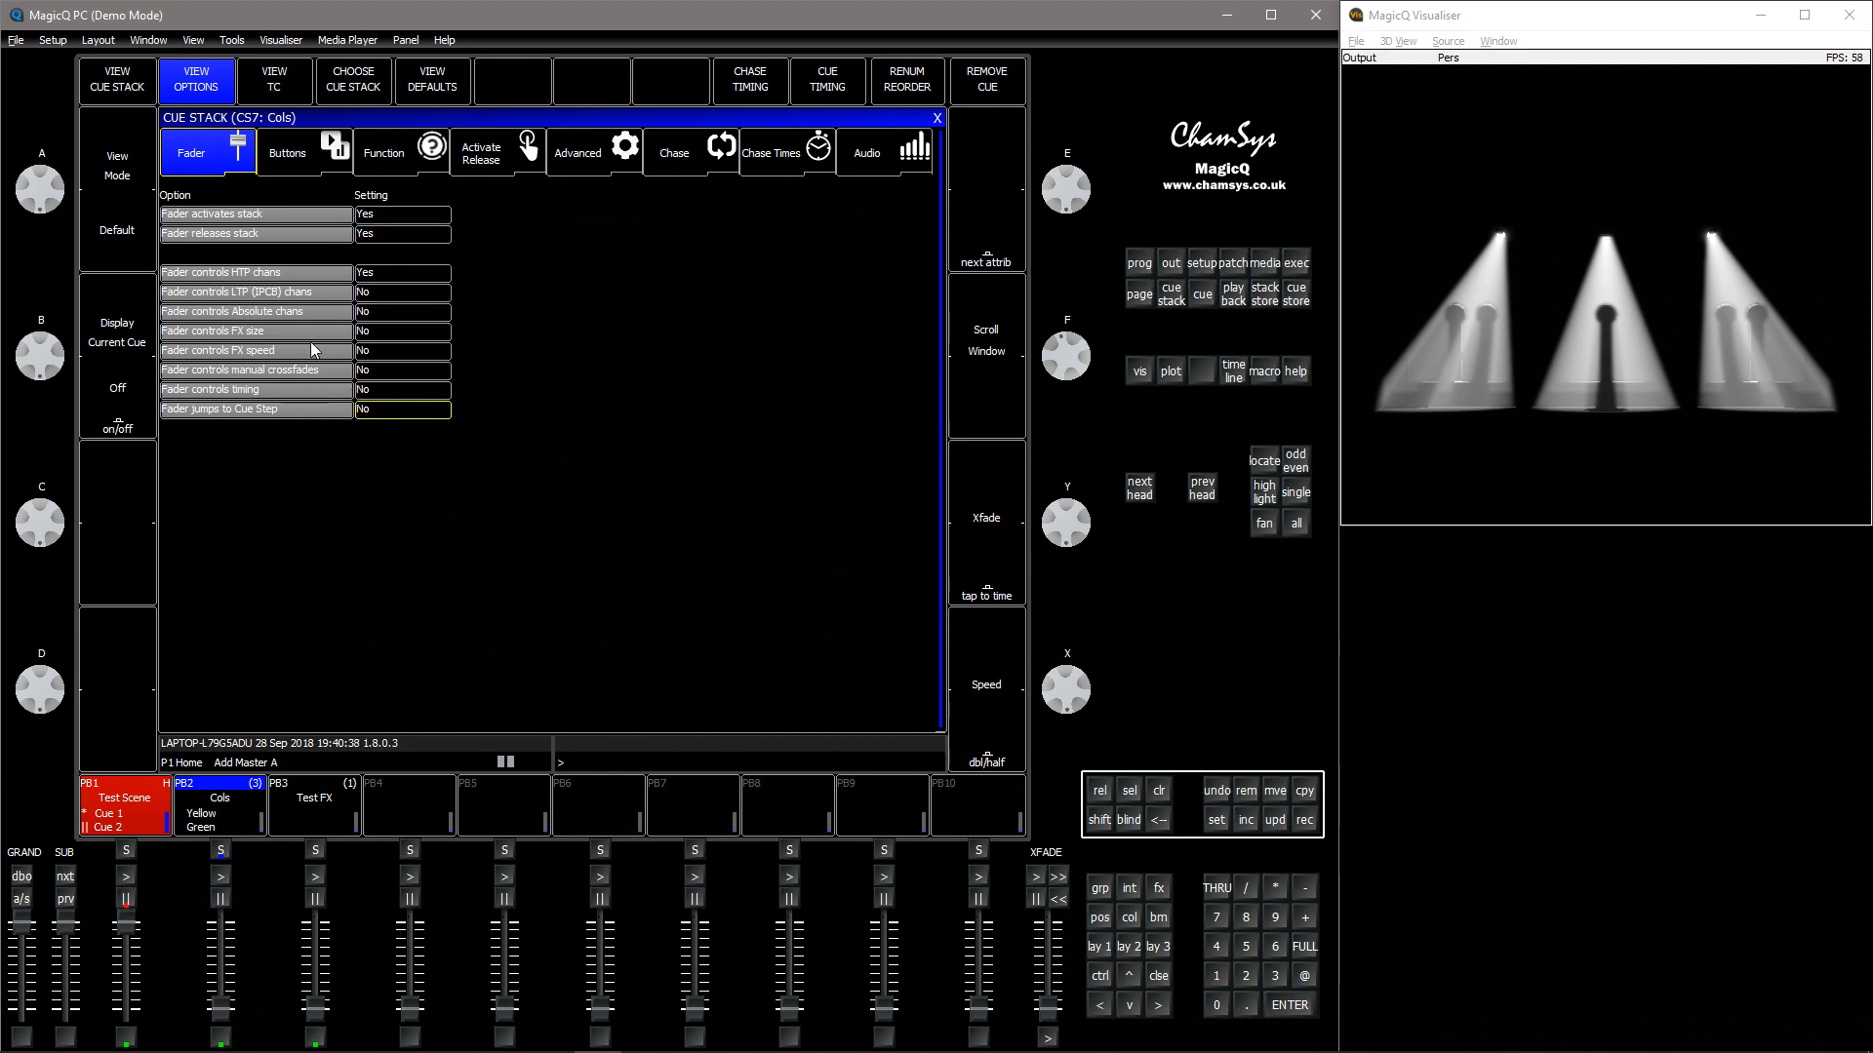